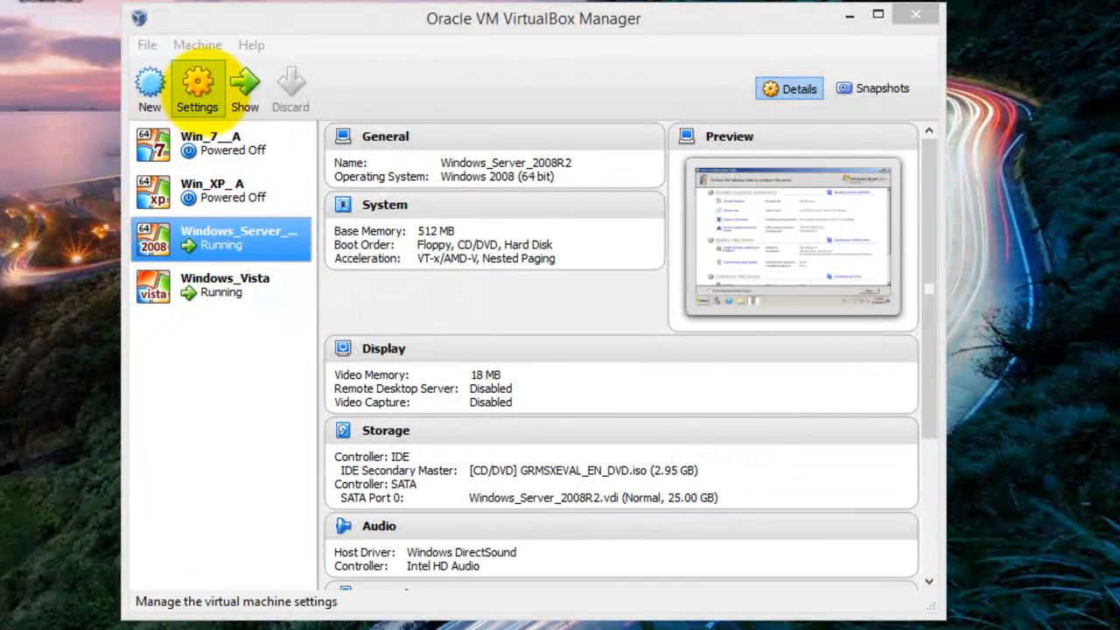
# - Set Windows_Server_2008R2's Adapter 1 to Host-only Adapter with promiscuous mode Allow All and save
pyautogui.click(197, 83)
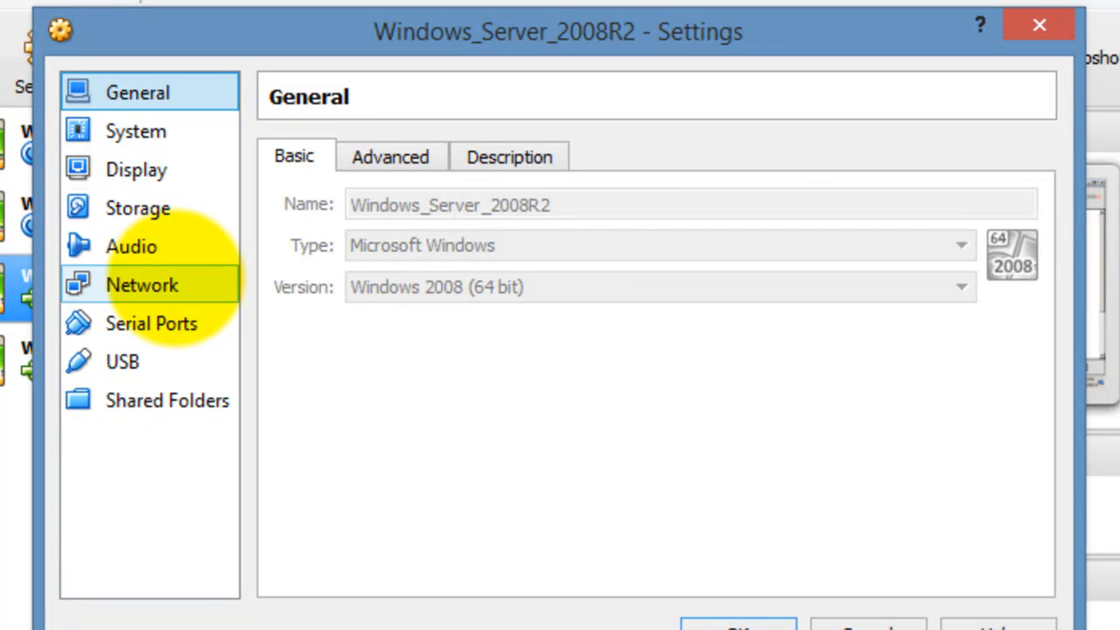
pyautogui.click(162, 282)
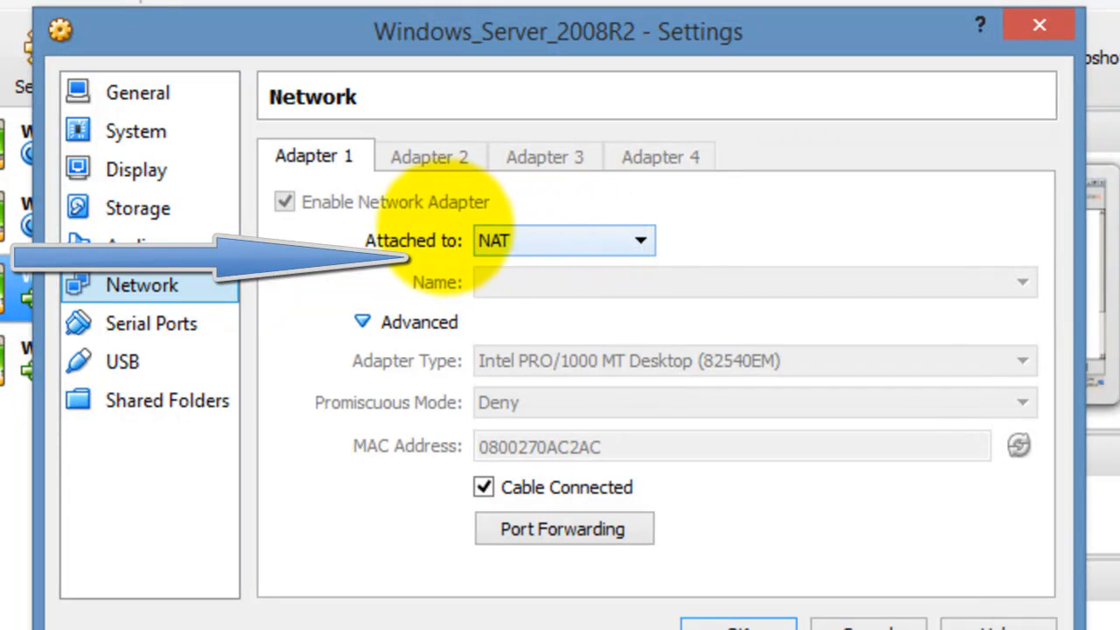
pyautogui.click(641, 240)
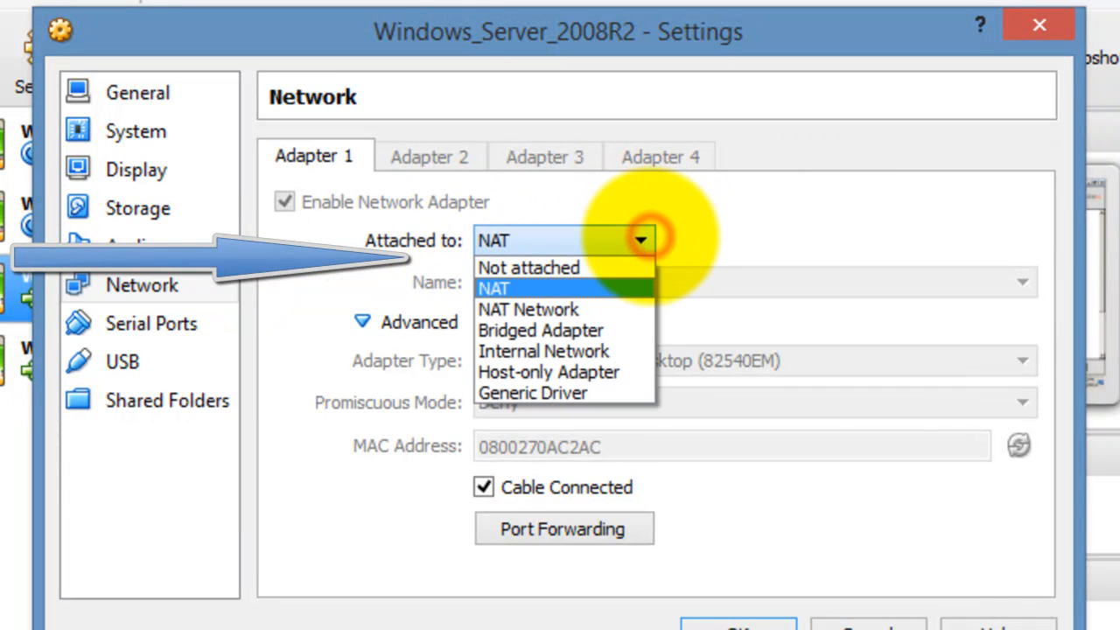
pyautogui.click(602, 372)
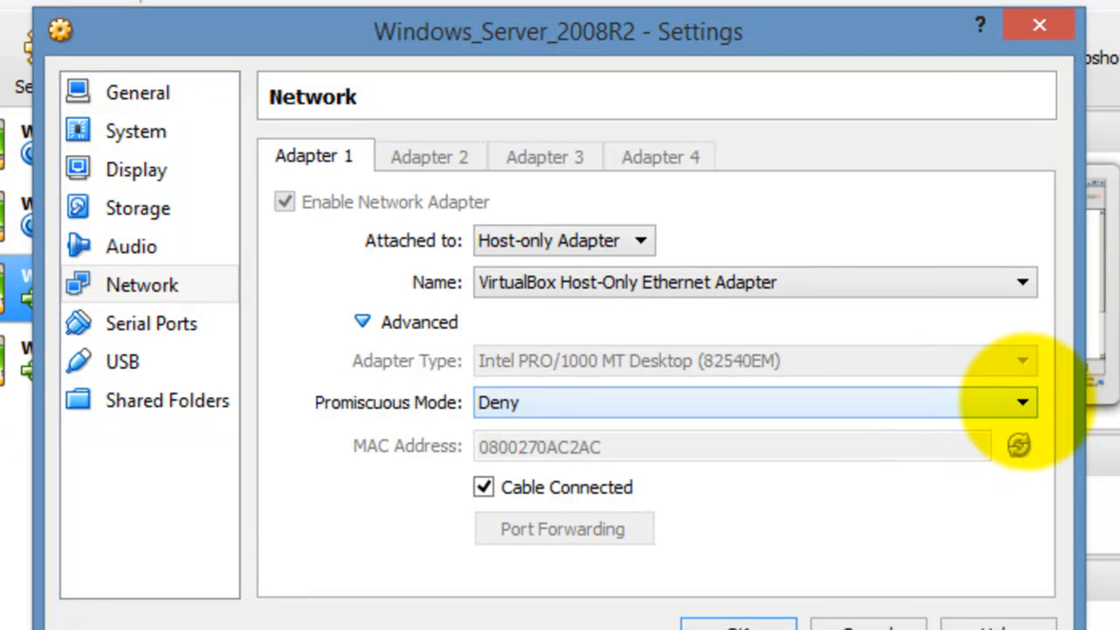
pyautogui.click(1020, 401)
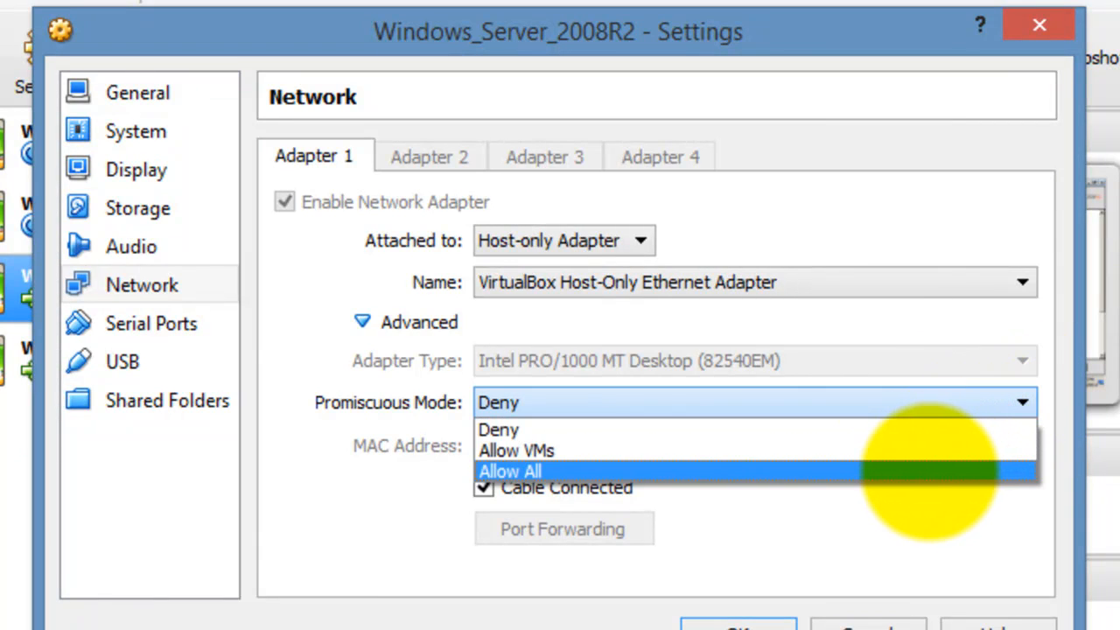
pyautogui.click(933, 471)
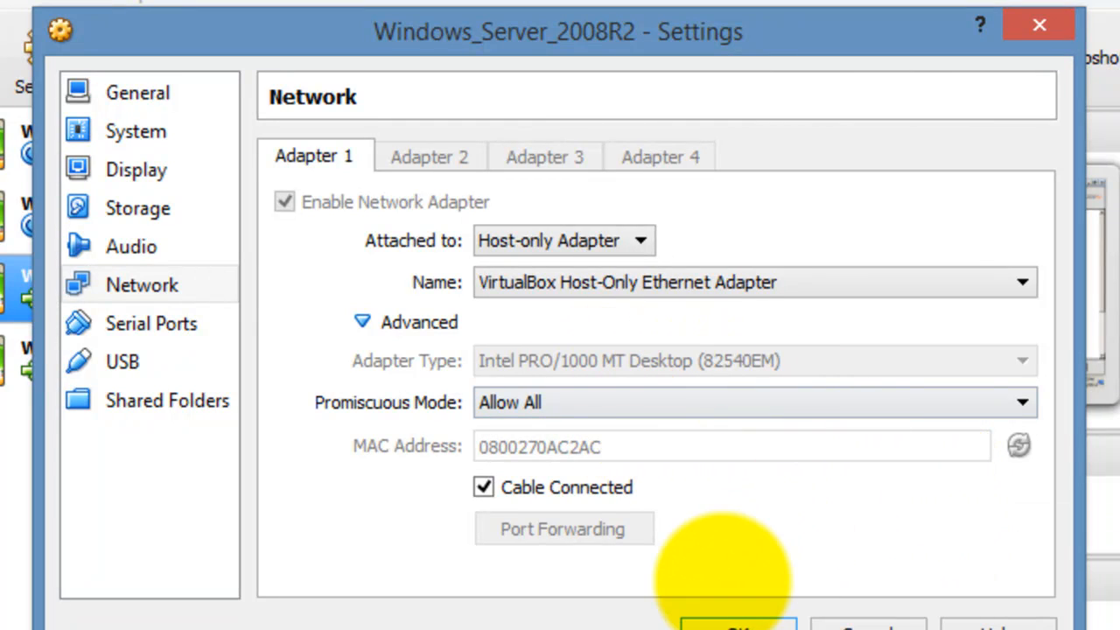
pyautogui.click(730, 617)
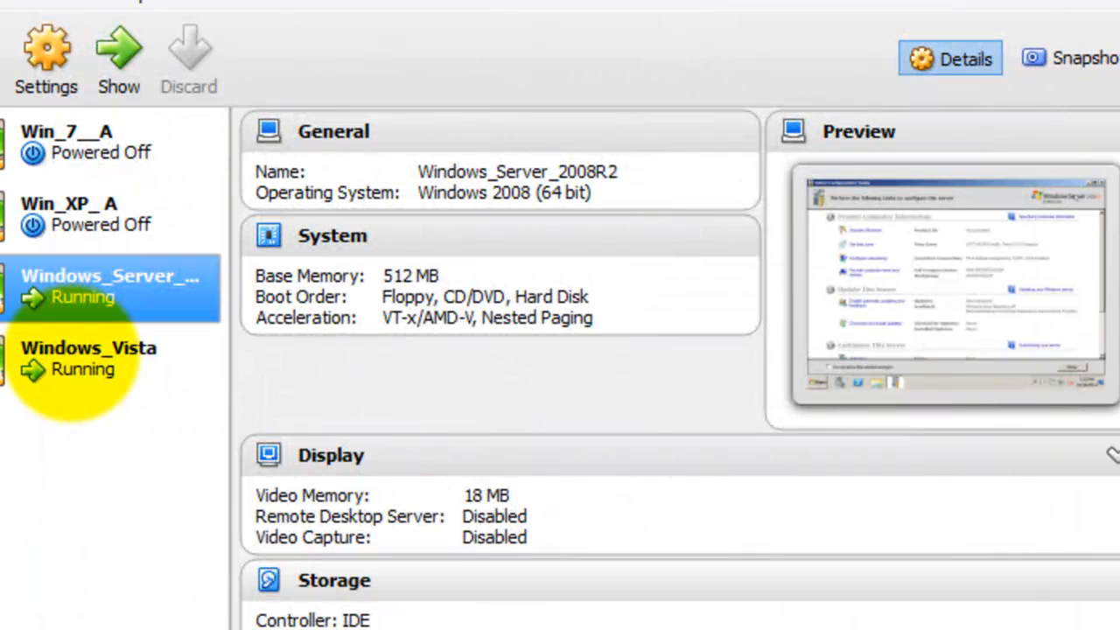
# - Set Windows_Vista's Adapter 1 to Host-only Adapter with promiscuous mode Allow All and save
pyautogui.click(75, 372)
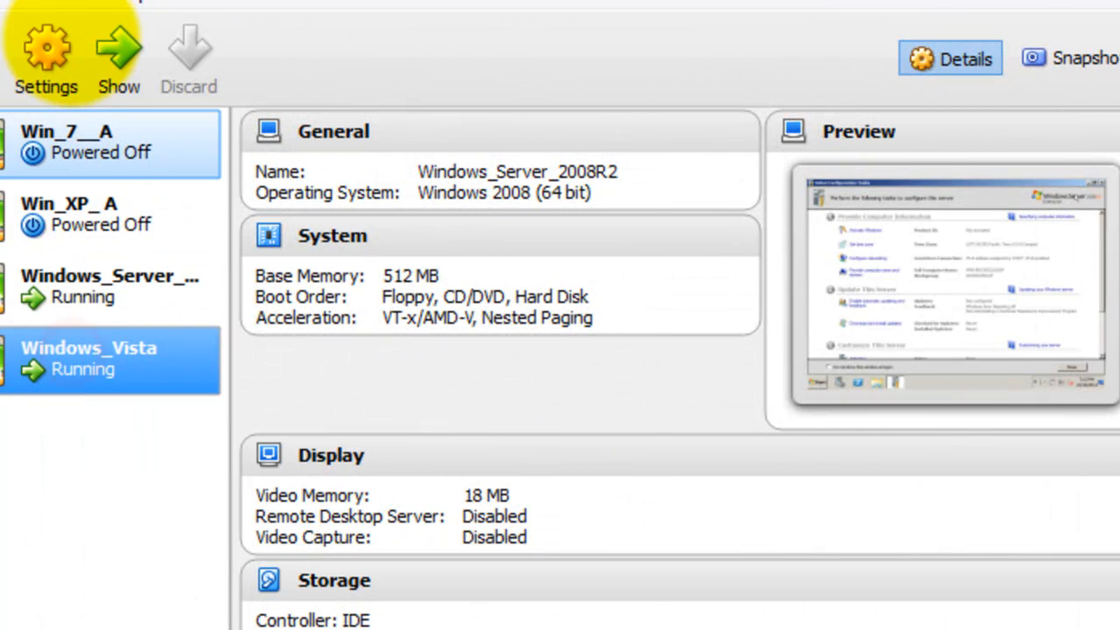
pyautogui.click(50, 48)
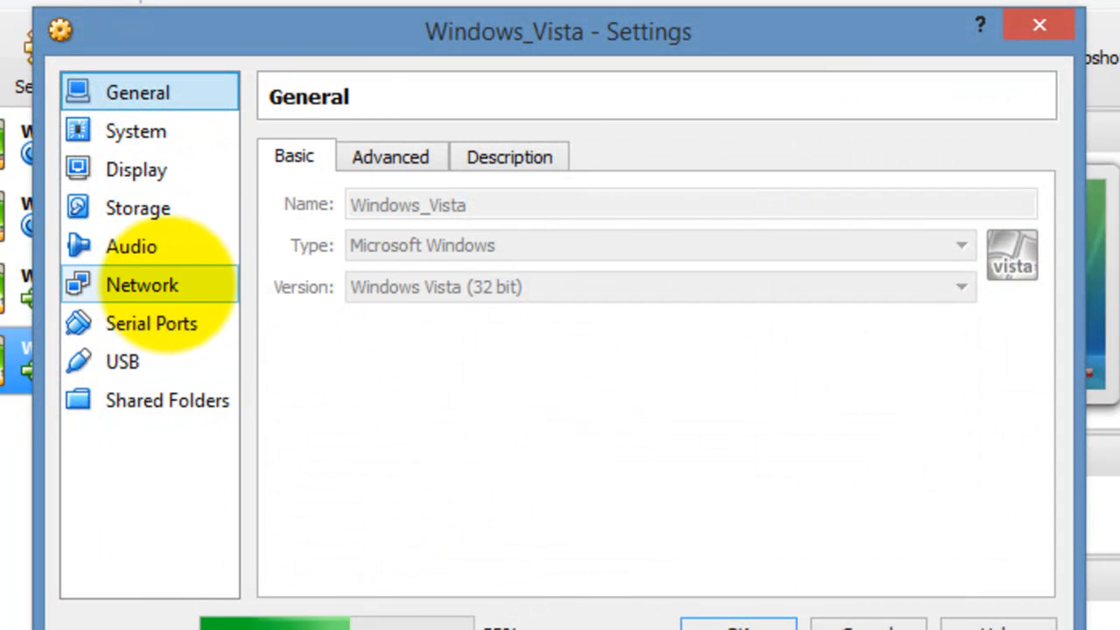
pyautogui.click(166, 284)
pyautogui.click(631, 236)
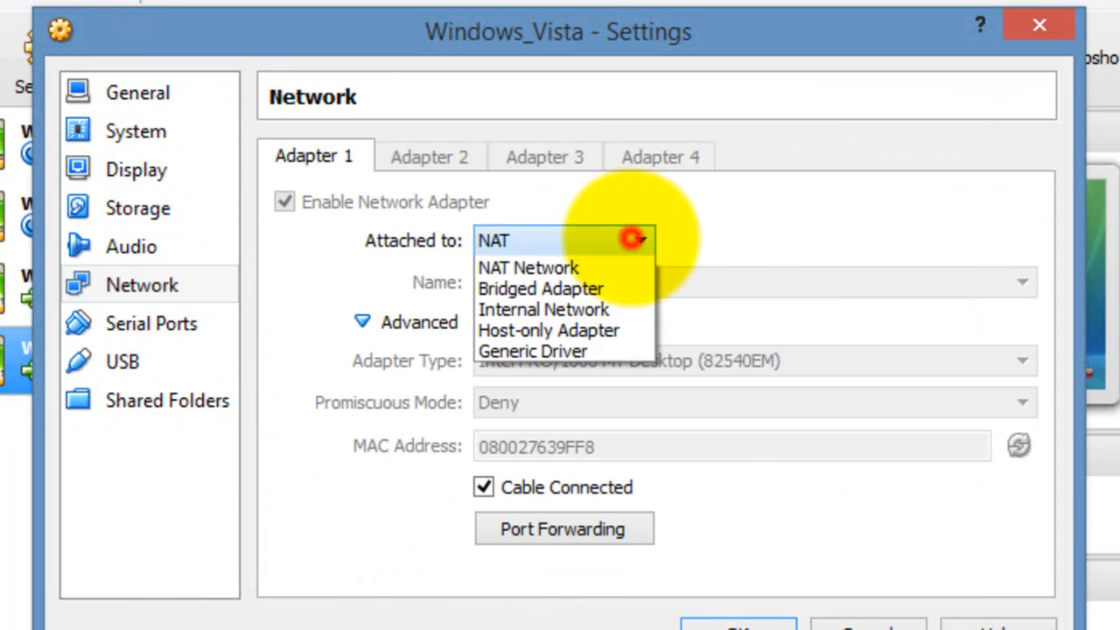
pyautogui.click(582, 372)
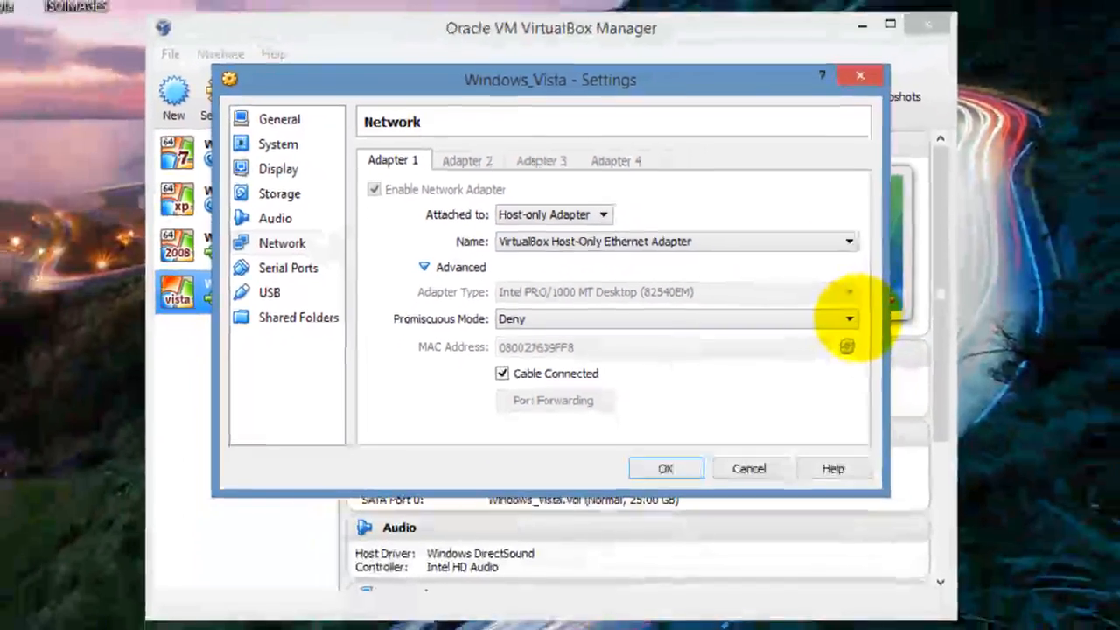
pyautogui.click(1021, 401)
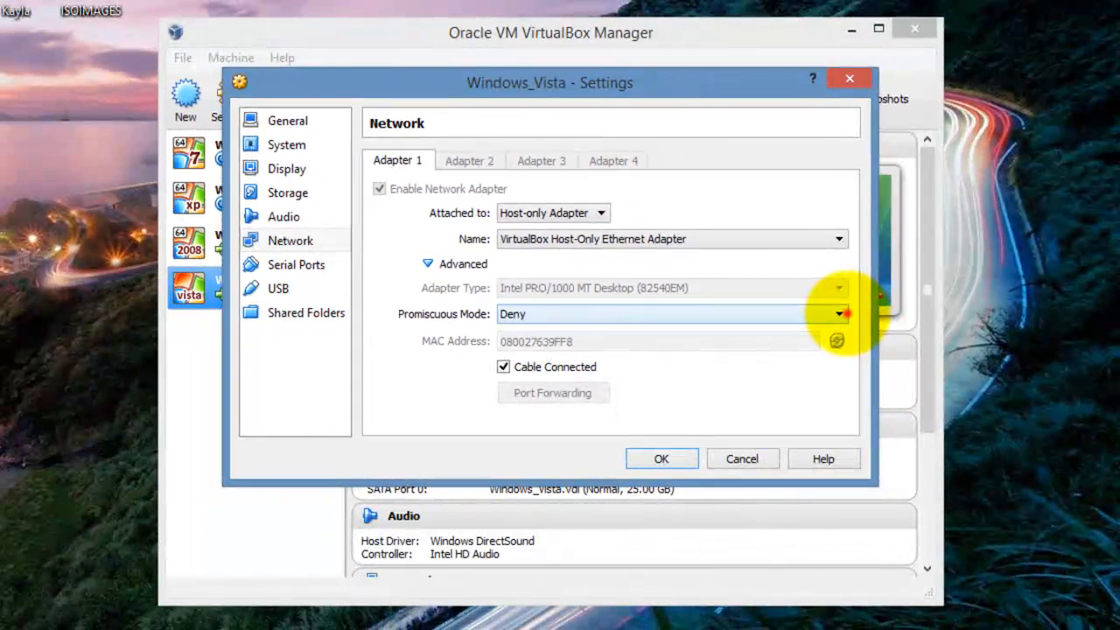
pyautogui.click(742, 356)
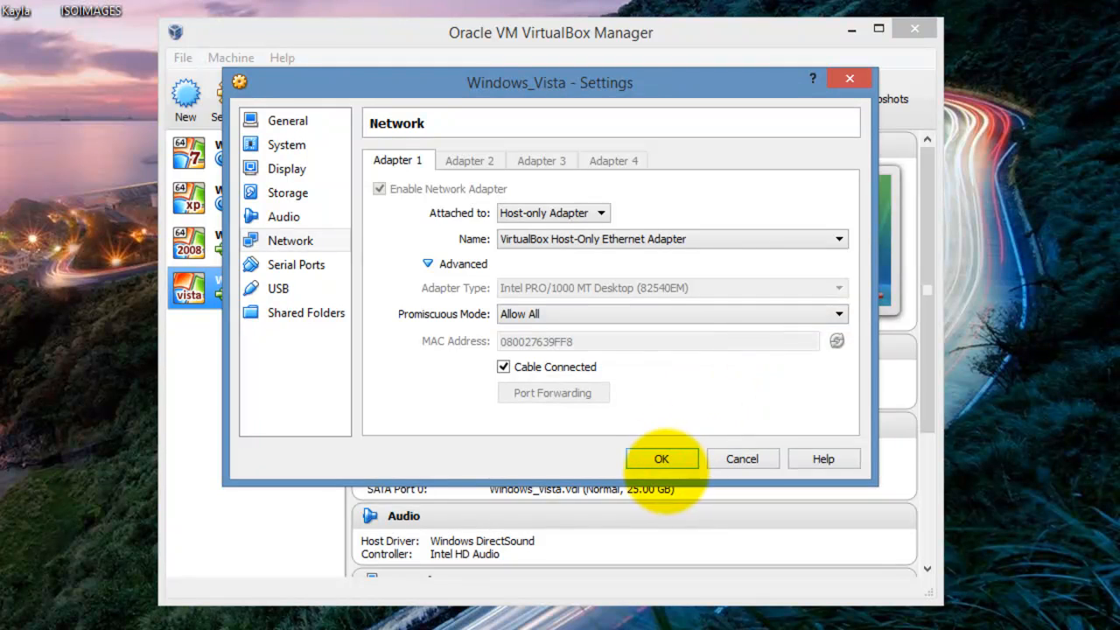
pyautogui.click(661, 458)
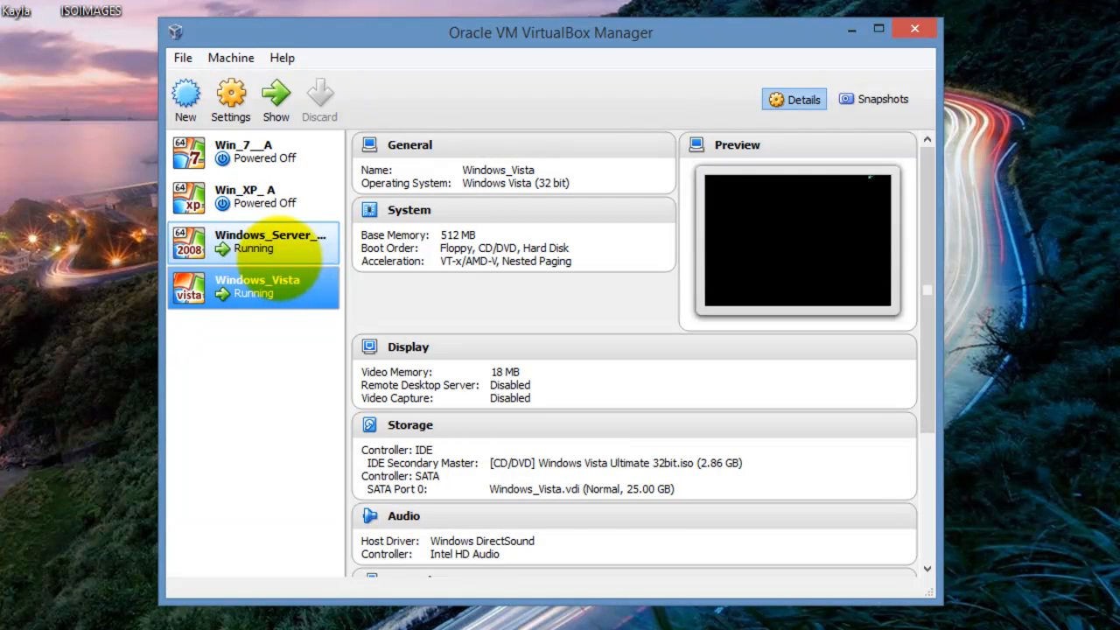
pyautogui.click(262, 247)
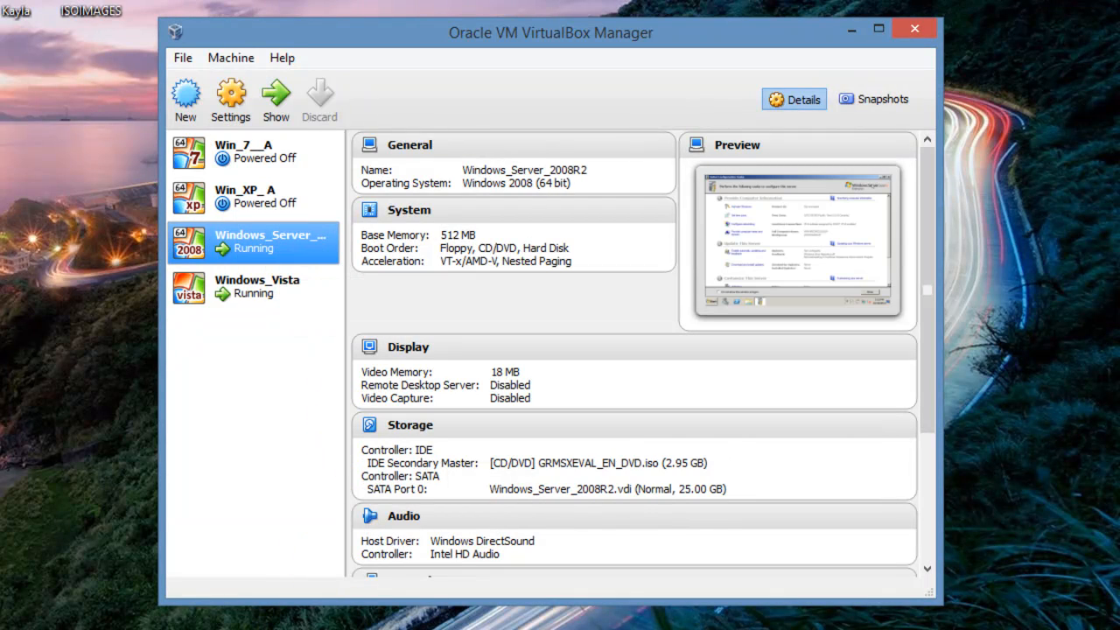
# - In the server VM, dismiss the mouse integration notice and launch Add roles from Initial Configuration Tasks
pyautogui.moveTo(209, 629)
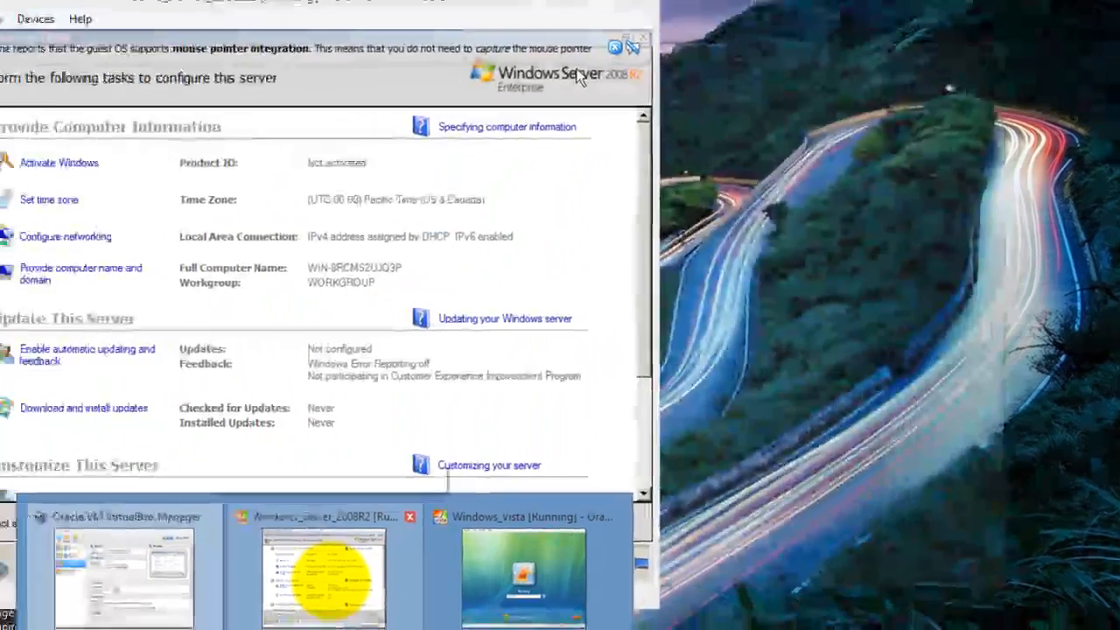
pyautogui.click(324, 578)
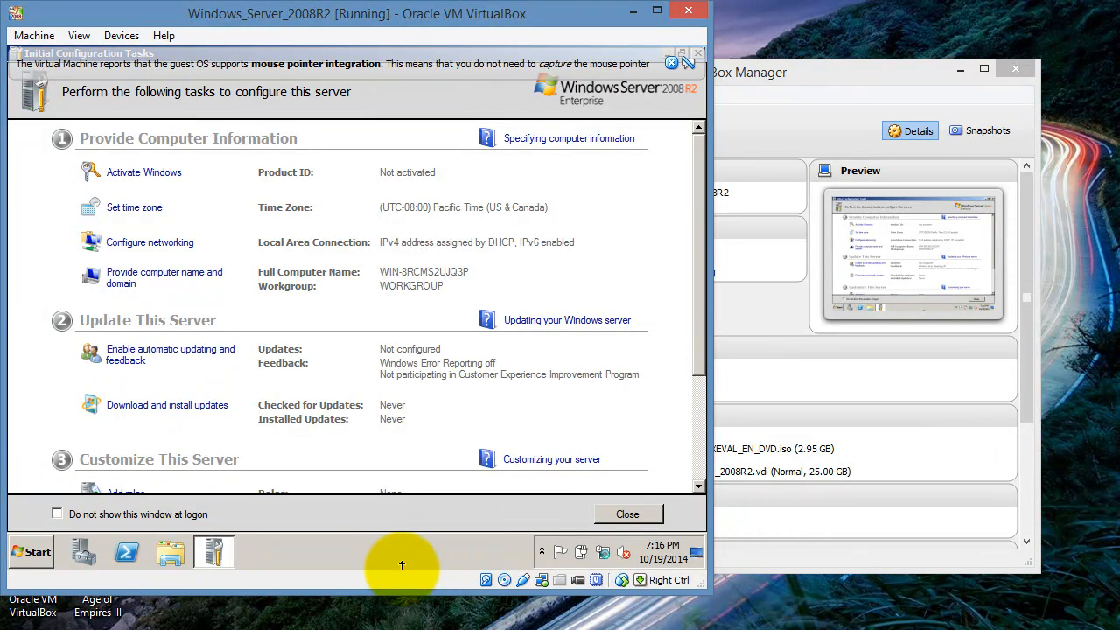
pyautogui.click(671, 63)
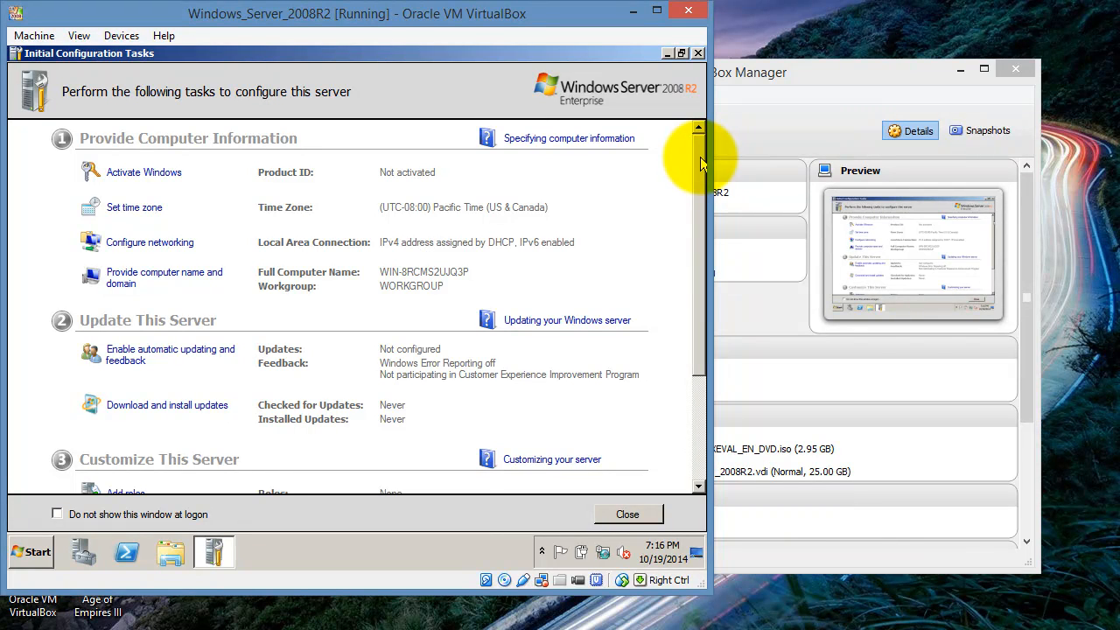
pyautogui.moveTo(699, 159); pyautogui.dragTo(704, 263)
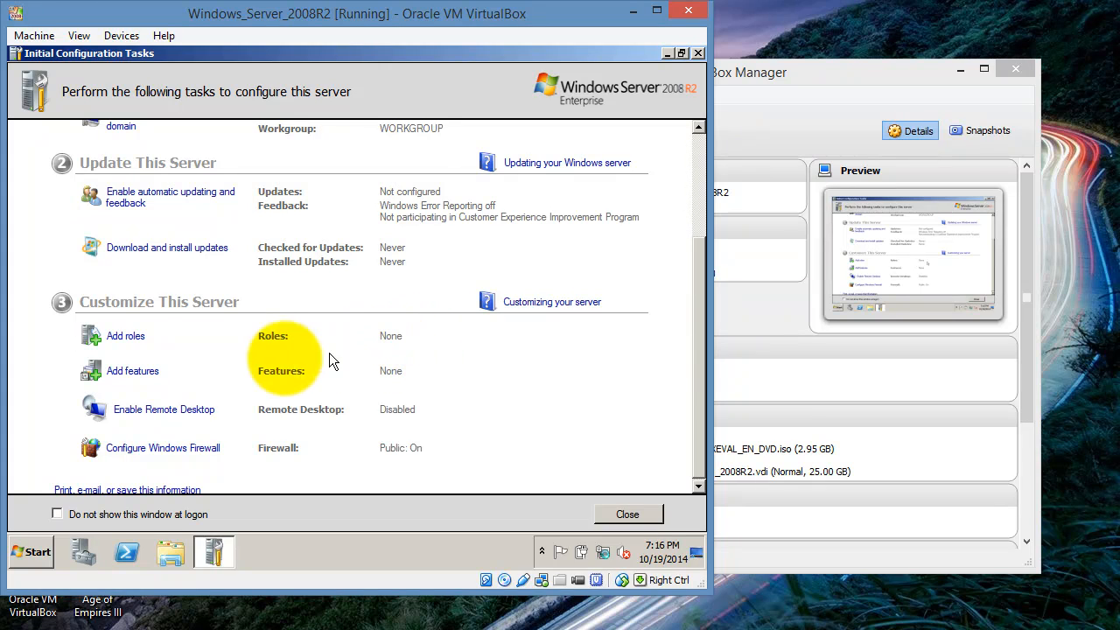
pyautogui.click(131, 342)
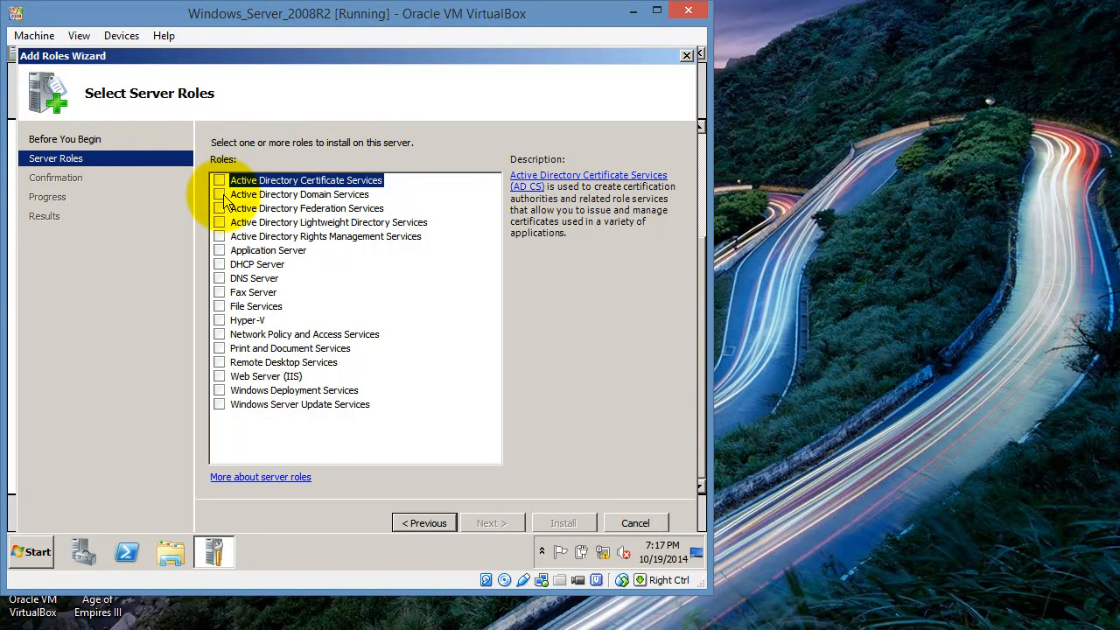
# - Select Active Directory Domain Services plus required .NET Framework 3.5.1 features and install them
pyautogui.click(220, 194)
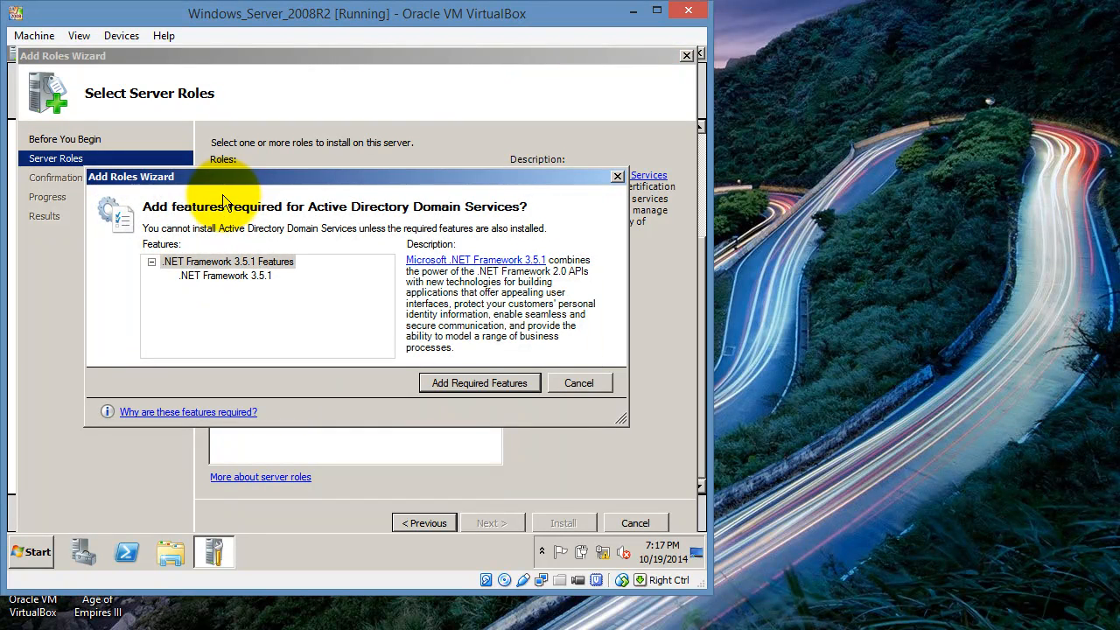
pyautogui.click(472, 385)
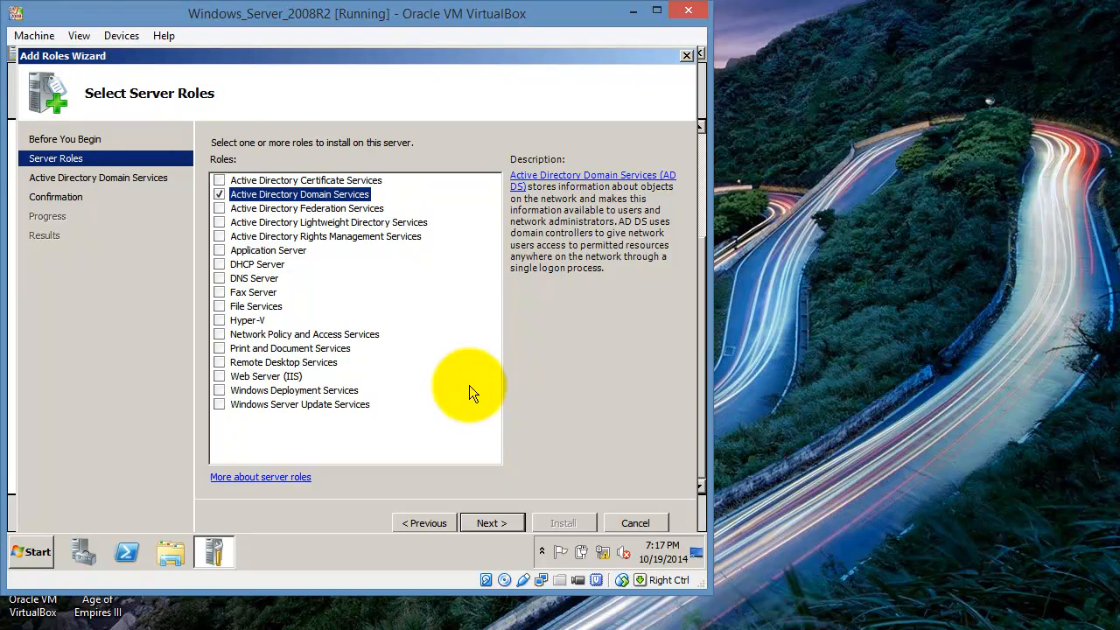
pyautogui.click(491, 523)
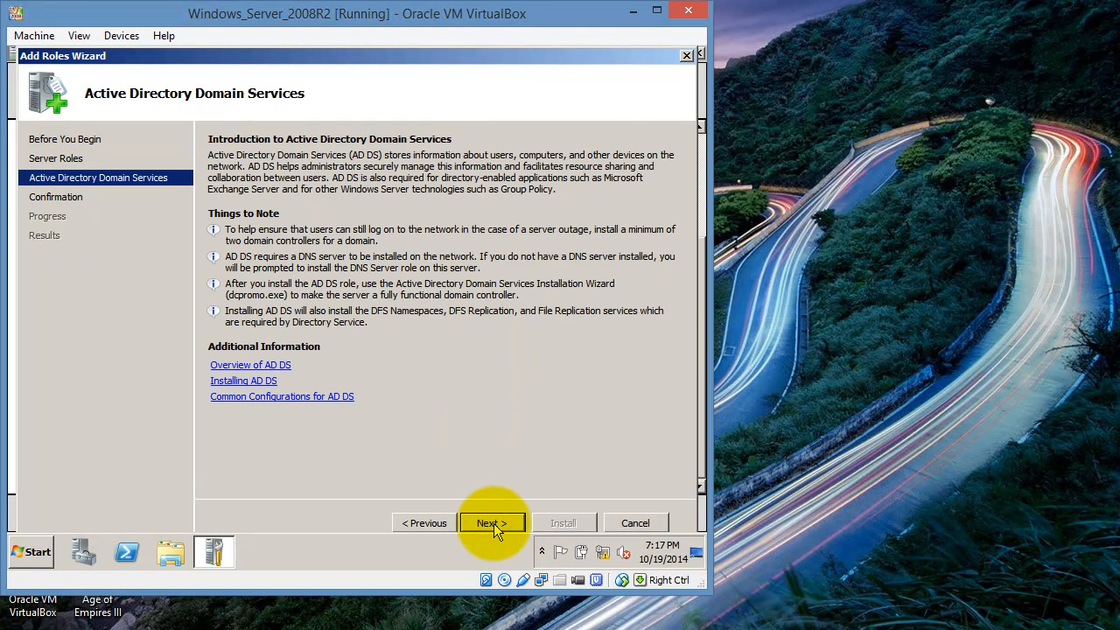
pyautogui.click(492, 524)
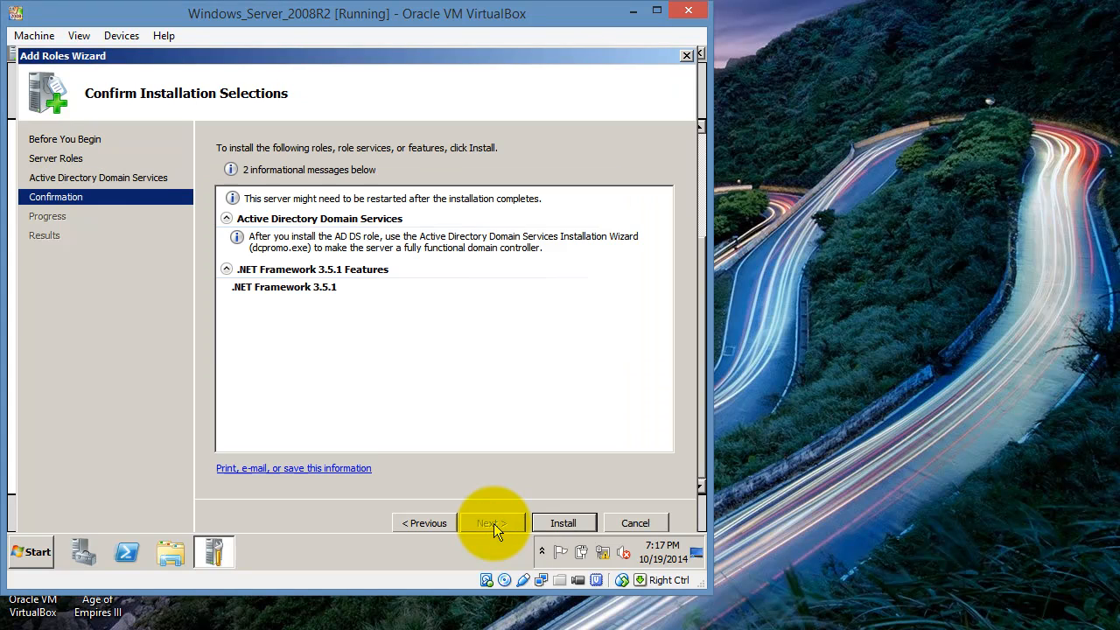
pyautogui.click(564, 523)
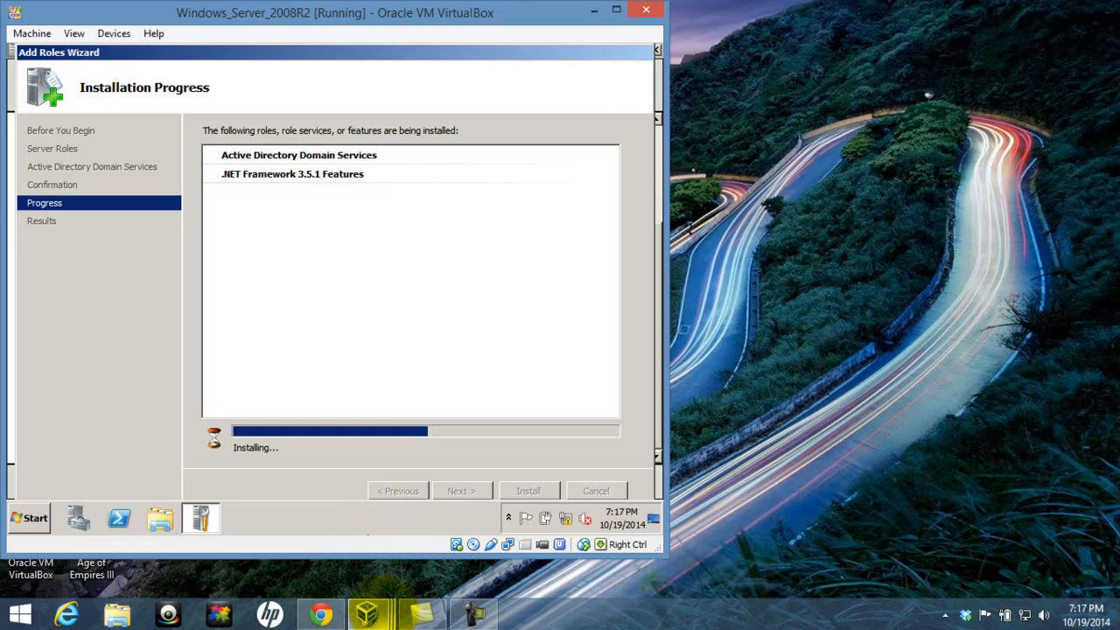
# - Switch to the Windows Vista VM and sign in with the account password
pyautogui.moveTo(367, 612)
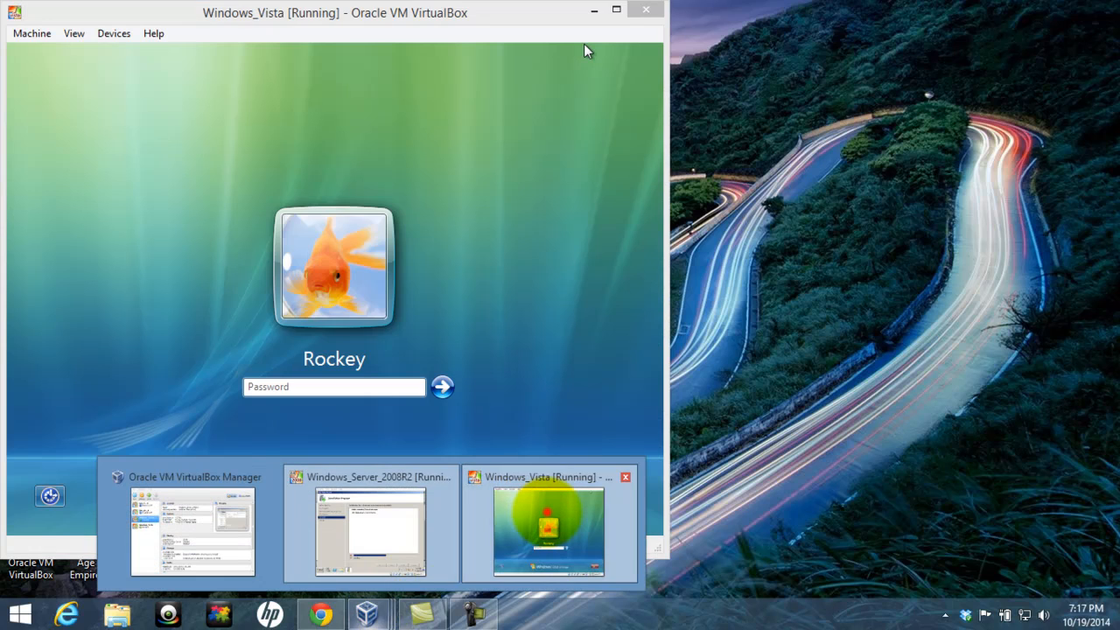
pyautogui.click(547, 518)
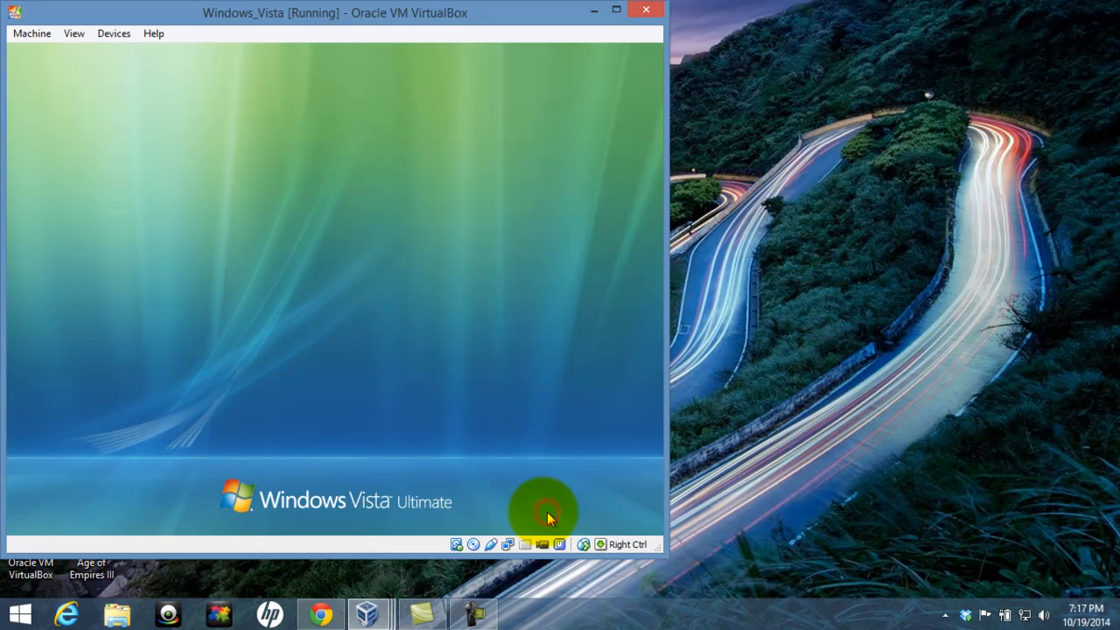
pyautogui.click(374, 385)
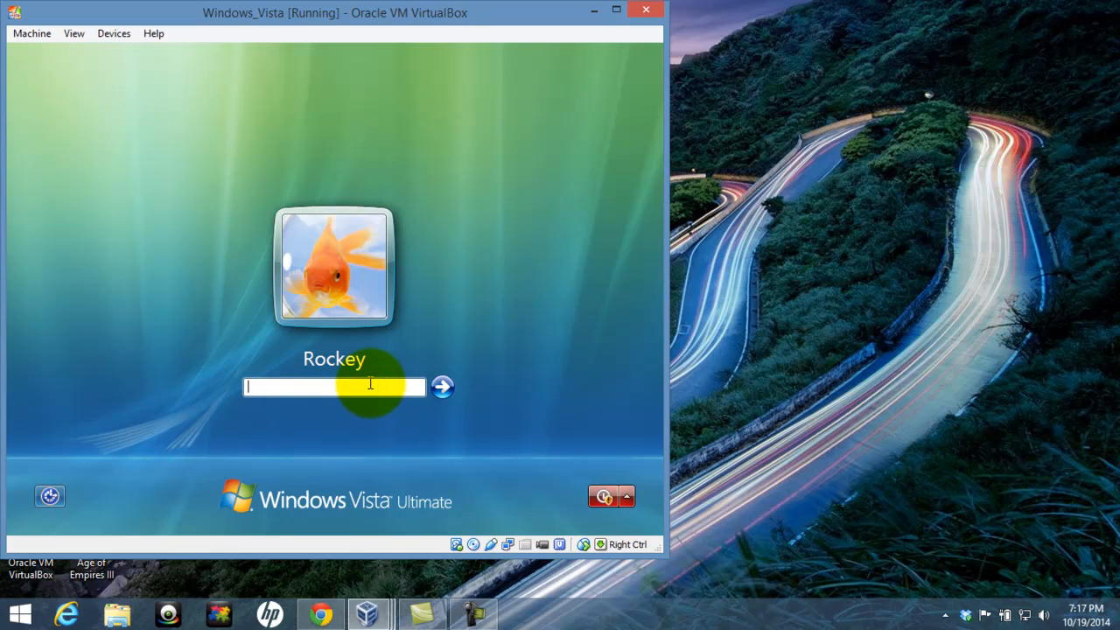
pyautogui.write('1')
pyautogui.press('Return')
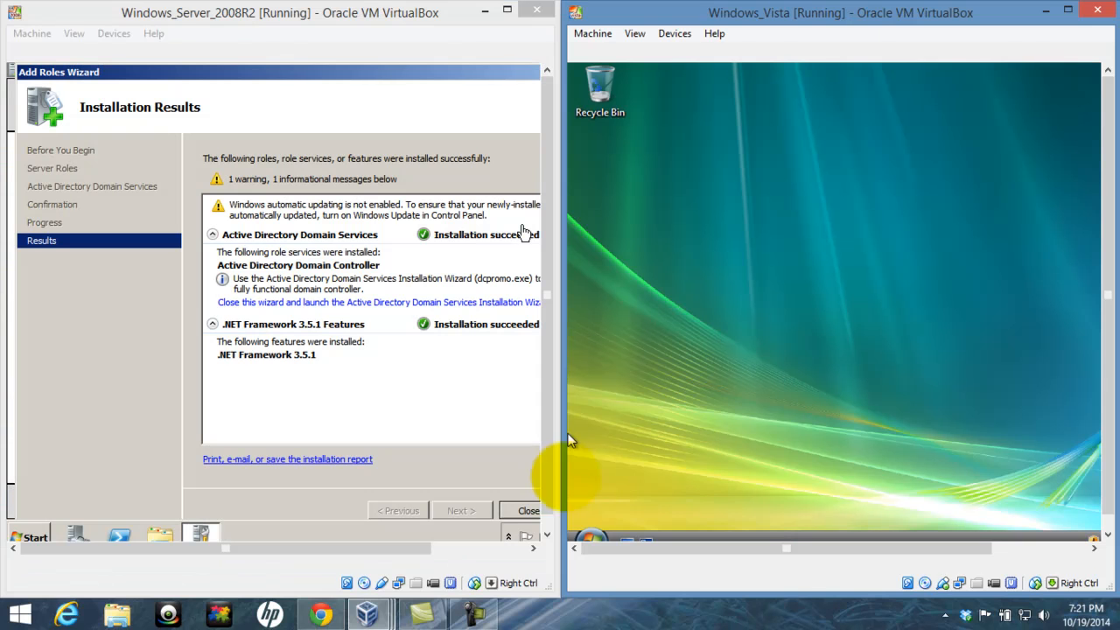
# - Open Network and Sharing Center via Network > Properties and turn off password protected sharing, approving UAC
pyautogui.click(595, 531)
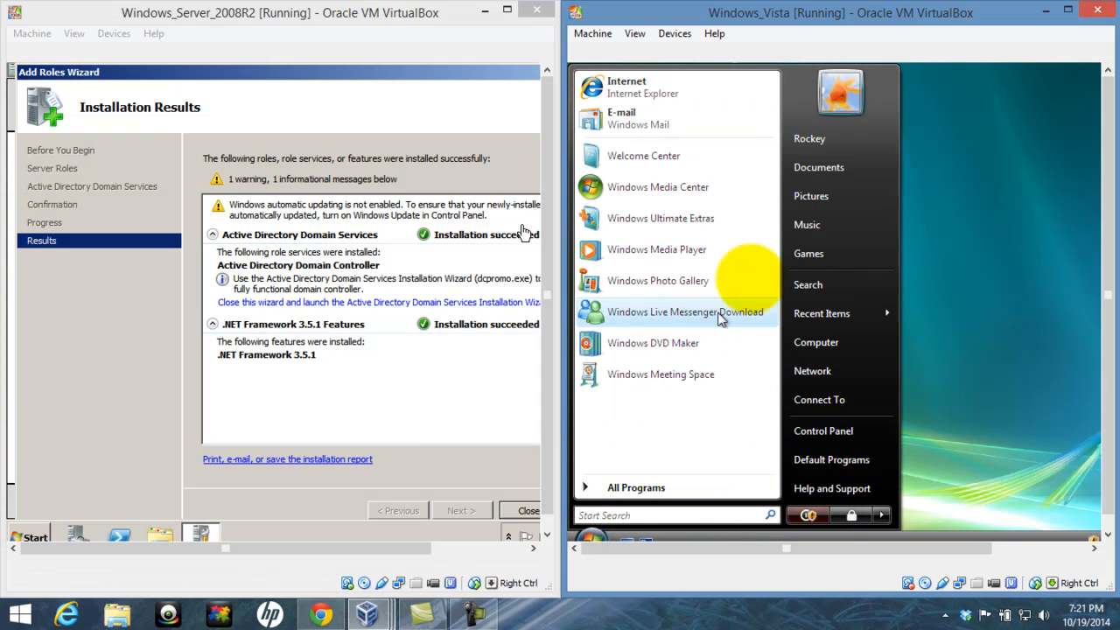
pyautogui.rightClick(838, 367)
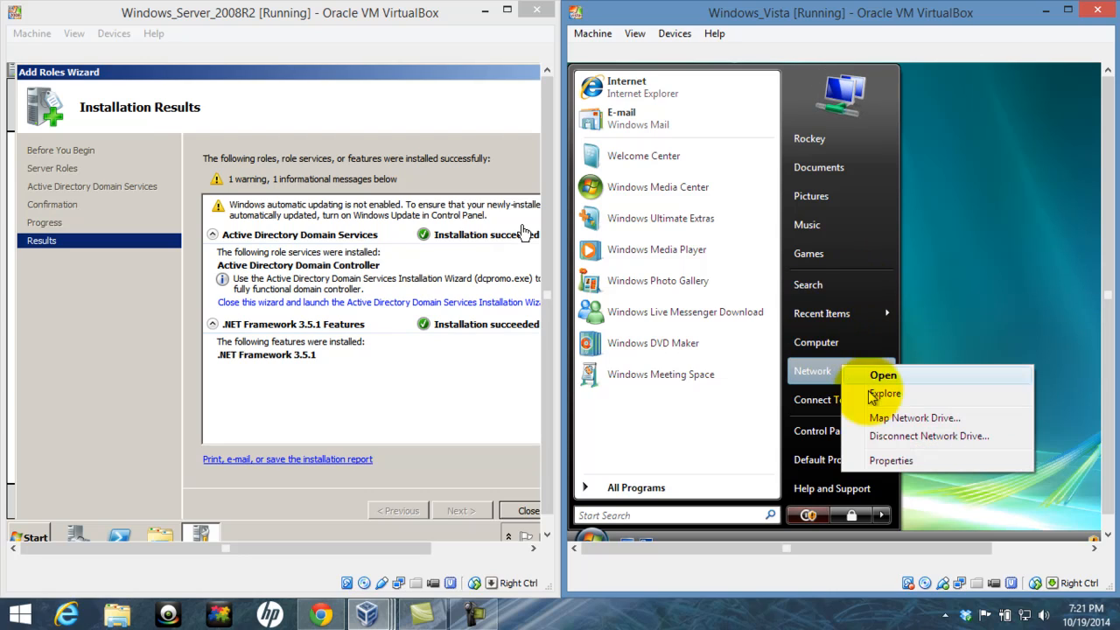
pyautogui.click(902, 466)
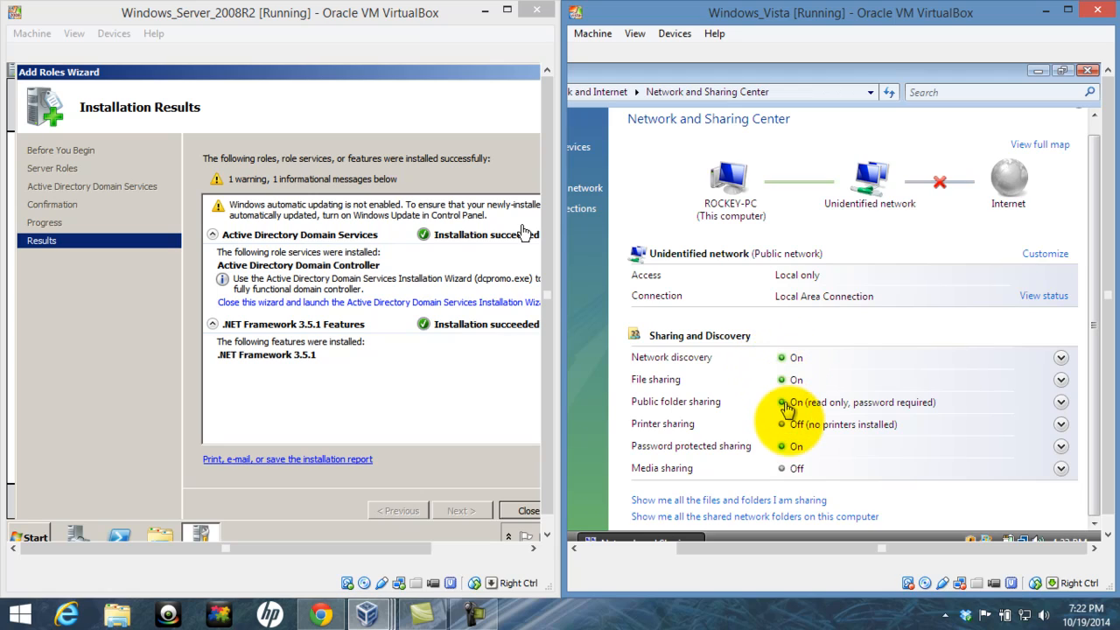
pyautogui.click(793, 447)
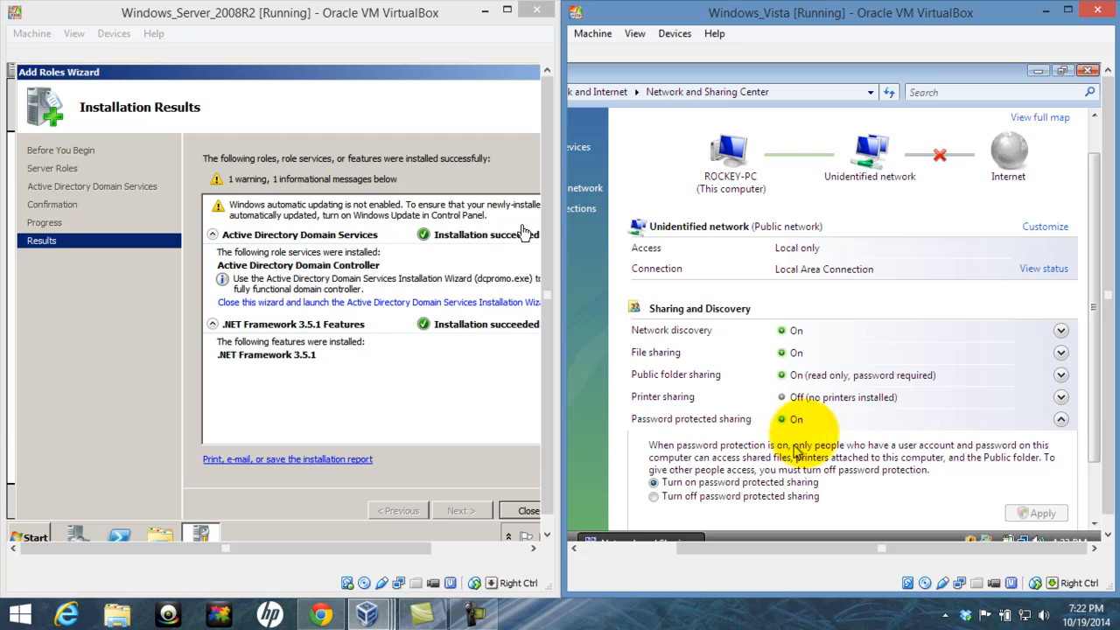
pyautogui.click(721, 500)
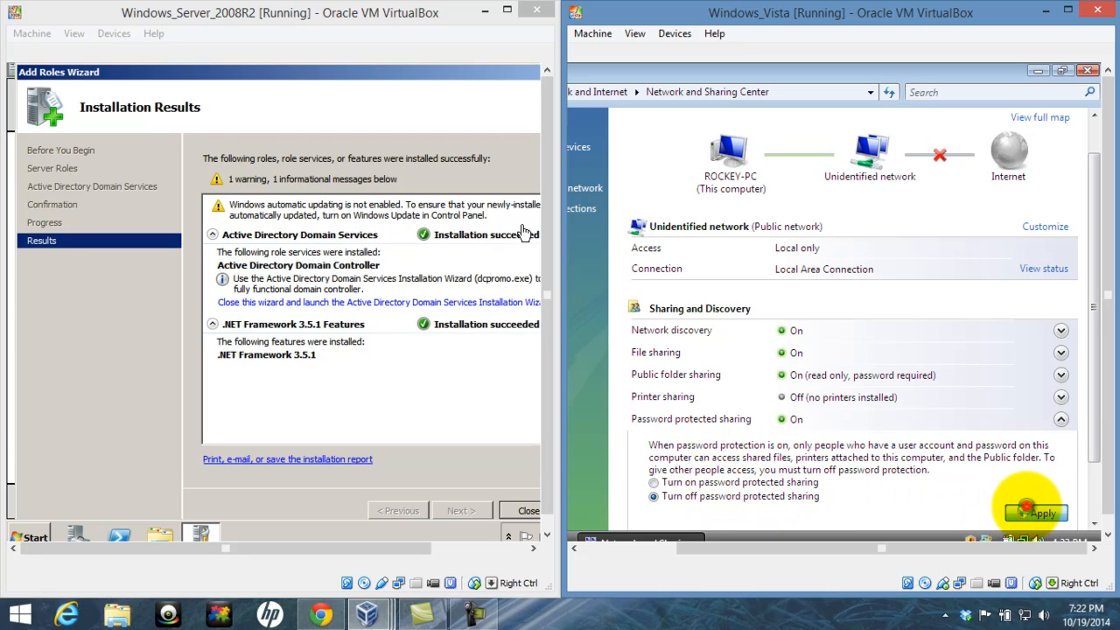
pyautogui.click(1026, 507)
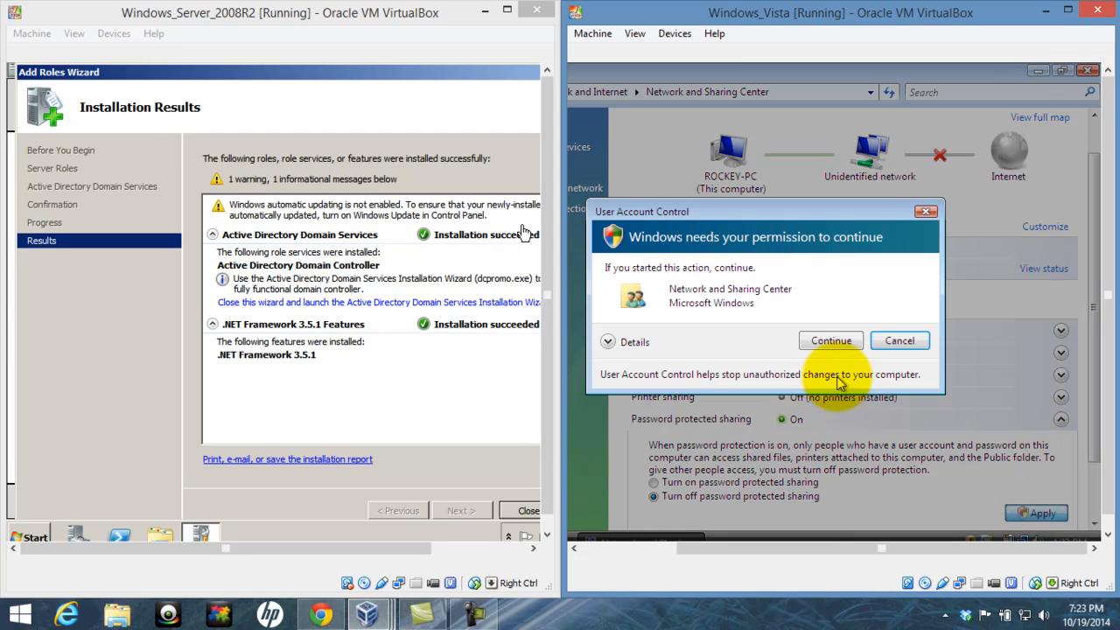
pyautogui.click(831, 341)
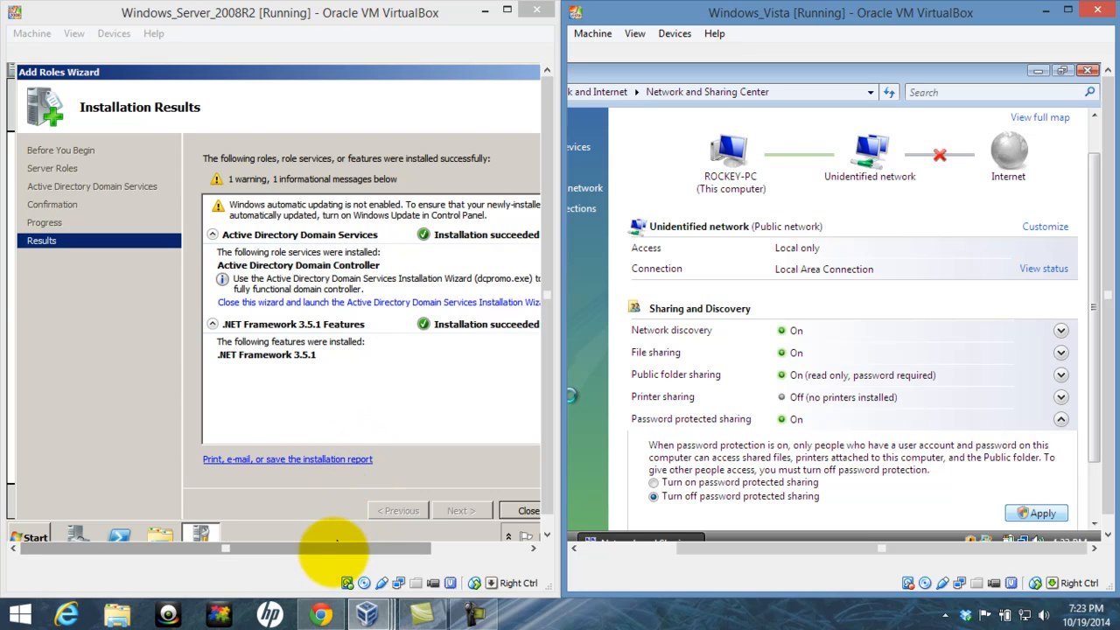
pyautogui.moveTo(339, 548); pyautogui.dragTo(399, 547)
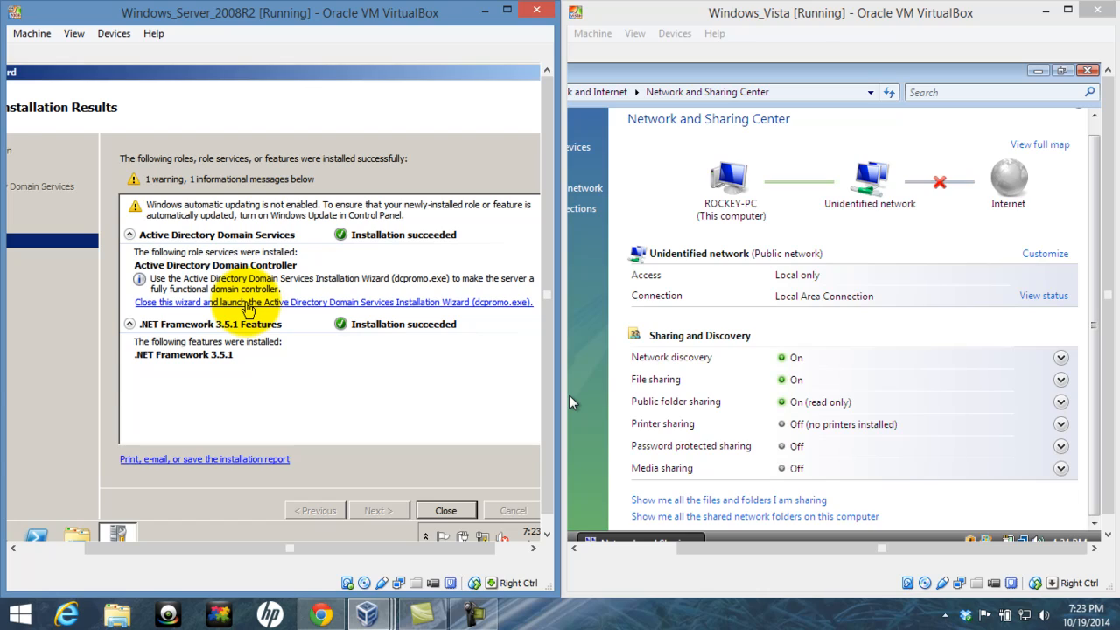
# - Close the role installation results and launch the AD DS Installation Wizard (dcpromo.exe)
pyautogui.click(247, 302)
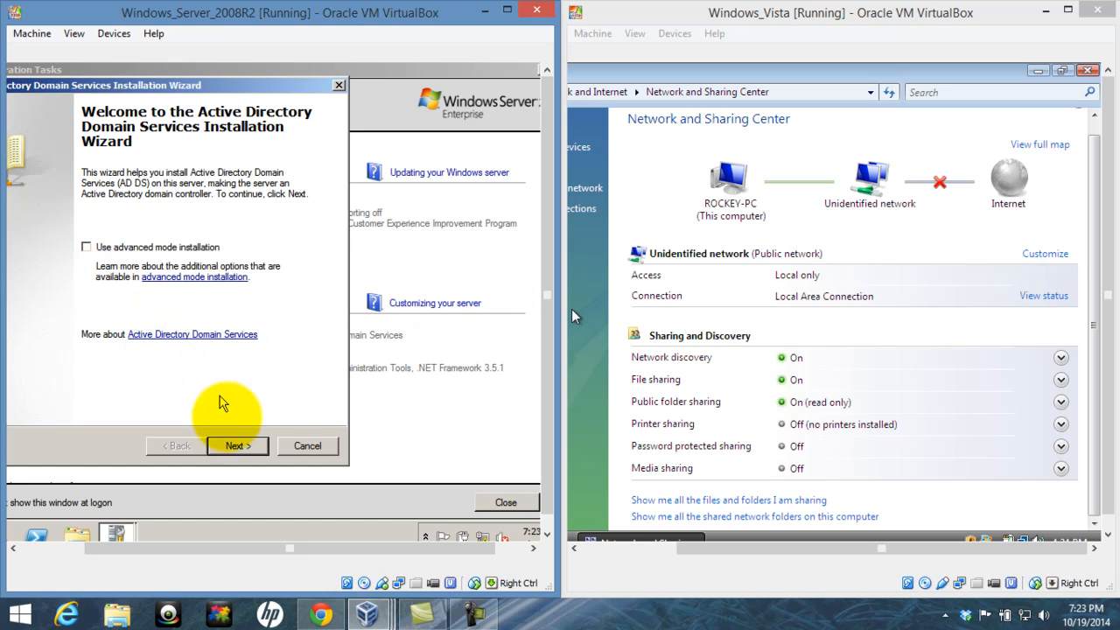
# - Pass the welcome and compatibility pages, choose 'Create a new domain in a new forest', and begin typing rockland
pyautogui.click(237, 446)
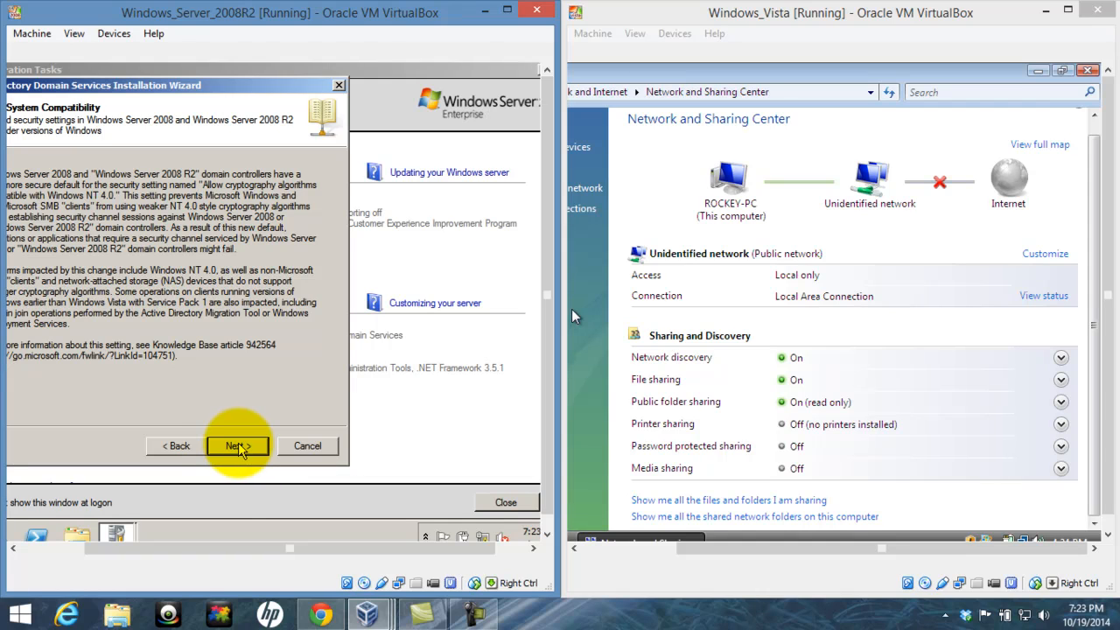
pyautogui.moveTo(212, 552); pyautogui.dragTo(131, 548)
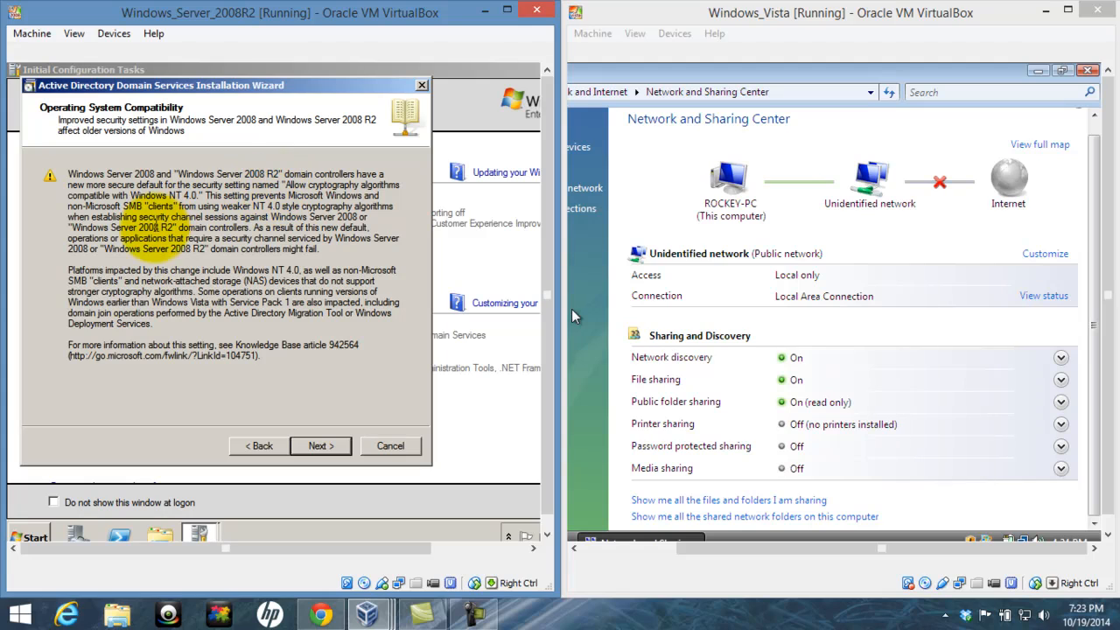
pyautogui.click(341, 448)
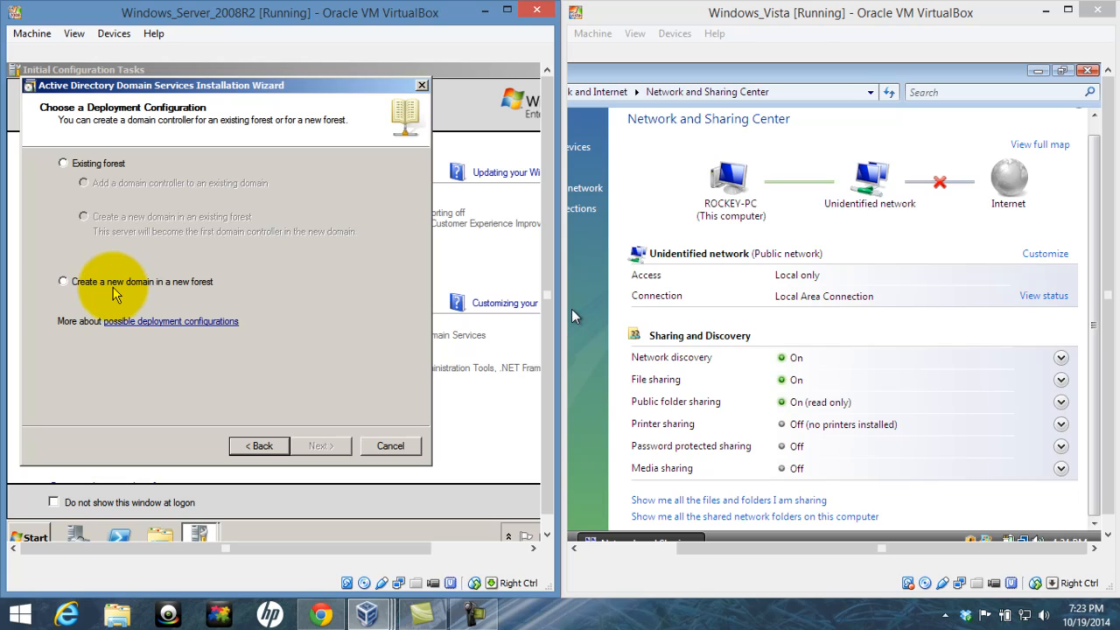
pyautogui.click(63, 281)
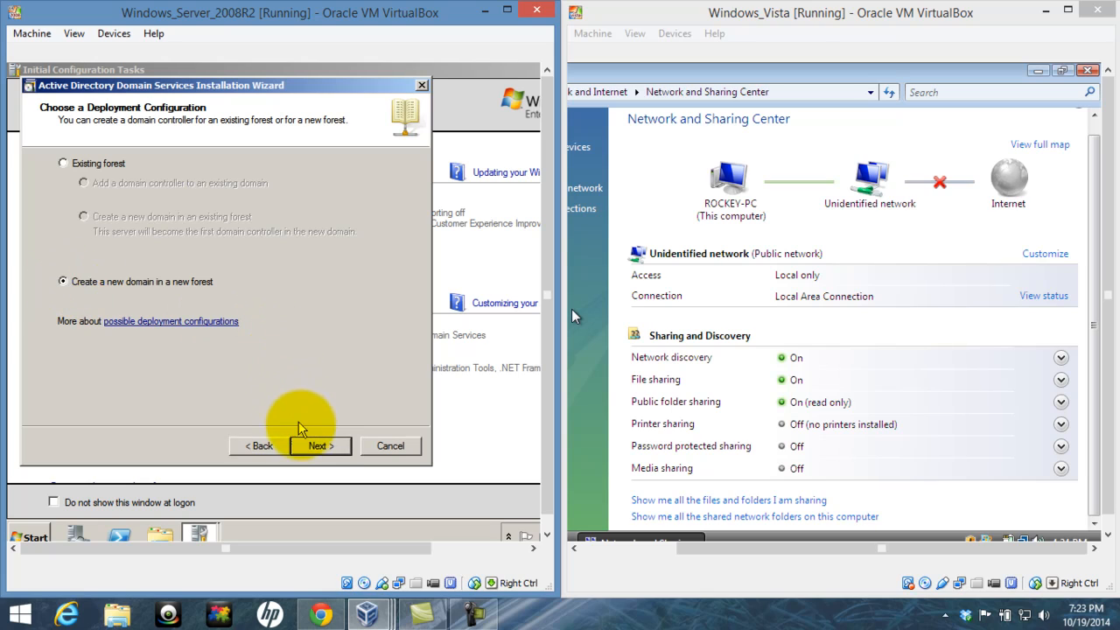
pyautogui.click(320, 445)
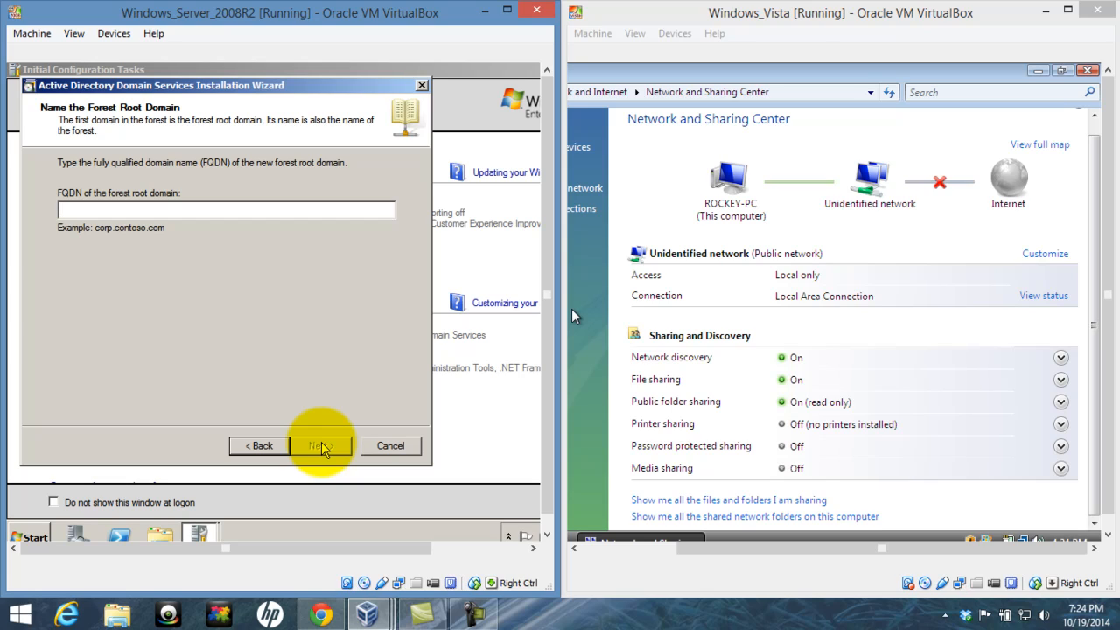
pyautogui.write('rockland.com')
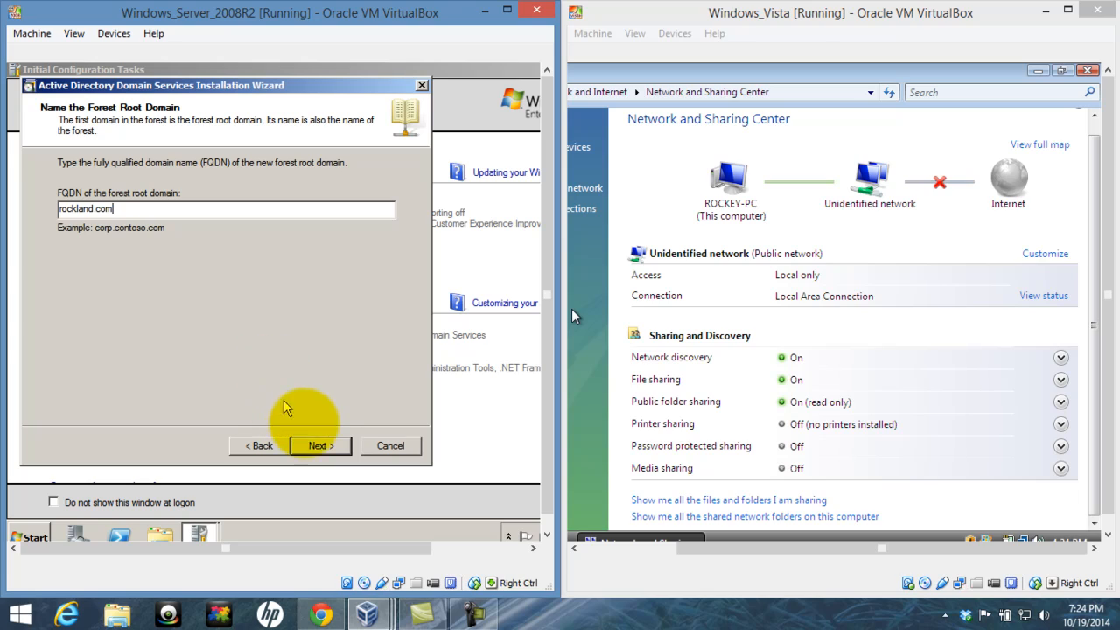
# - Submit rockland.com as the forest root domain FQDN
pyautogui.click(317, 444)
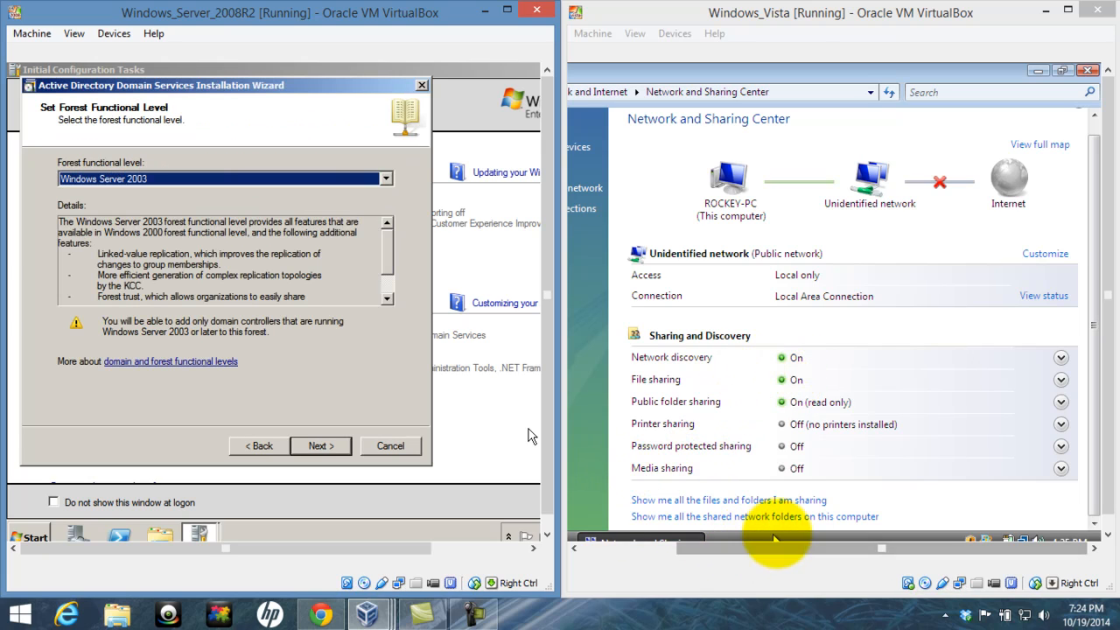
# - Open the Vista Local Area Connection properties from Manage network connections, approving UAC
pyautogui.click(769, 550)
pyautogui.moveTo(698, 558); pyautogui.dragTo(605, 565)
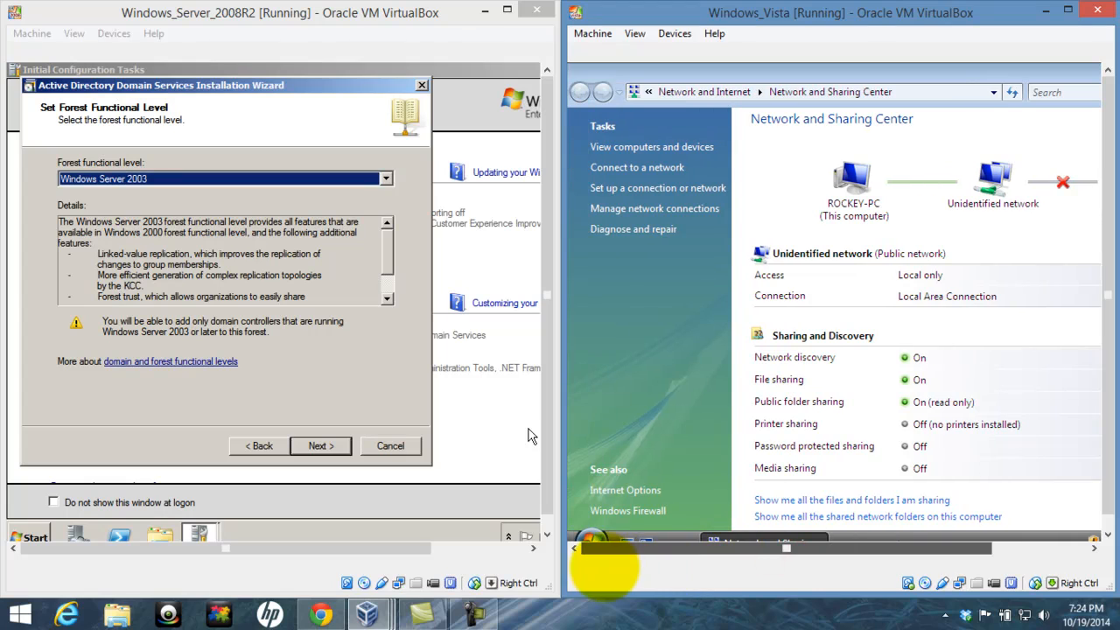
pyautogui.click(670, 210)
pyautogui.rightClick(645, 200)
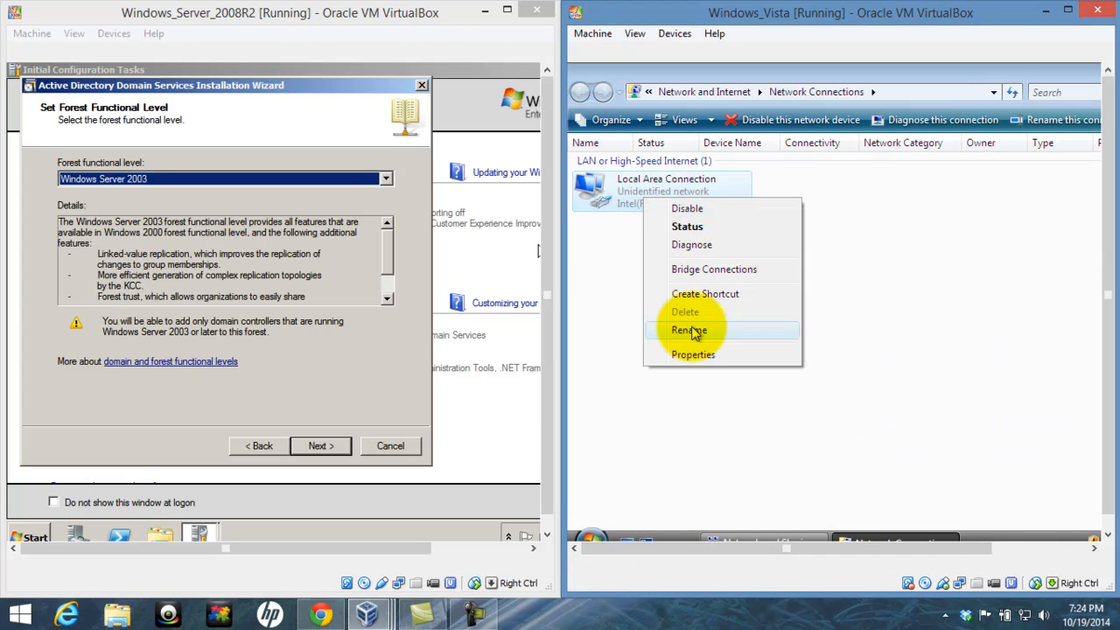
pyautogui.click(688, 355)
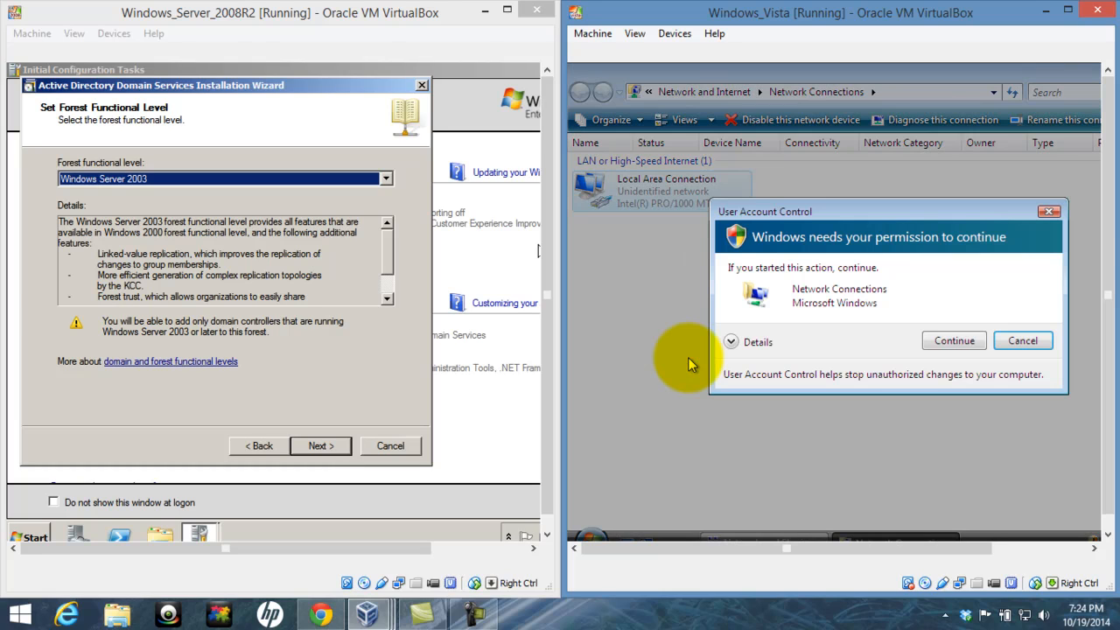
pyautogui.click(950, 341)
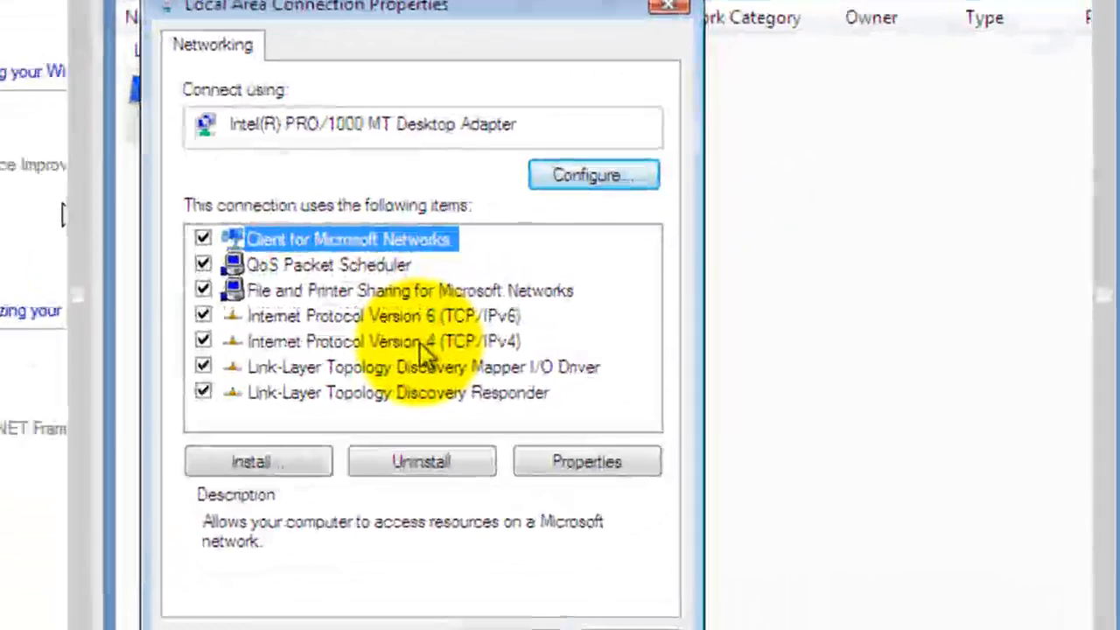
# - Give IPv4 the static address 192.168.0.2 with subnet mask 255.255.255.0
pyautogui.click(421, 343)
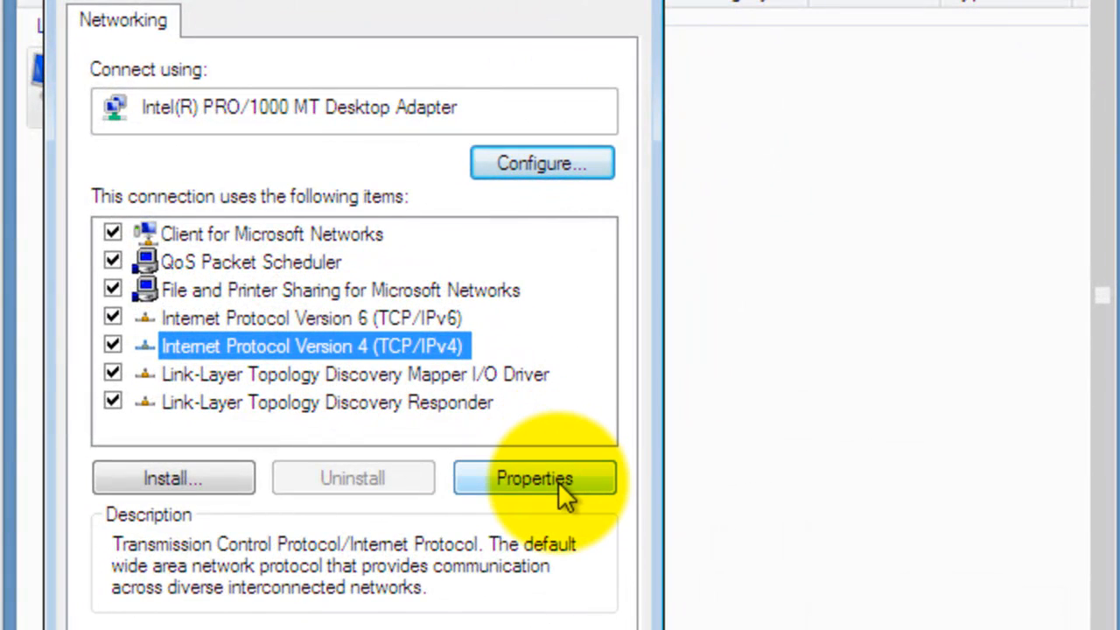
pyautogui.click(560, 486)
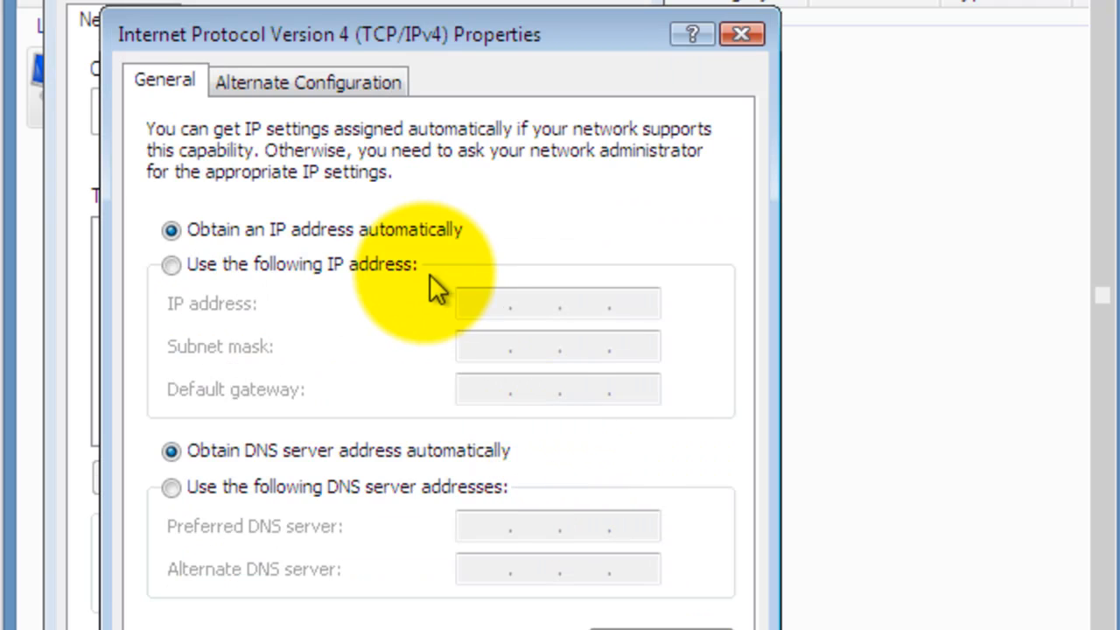
pyautogui.click(383, 267)
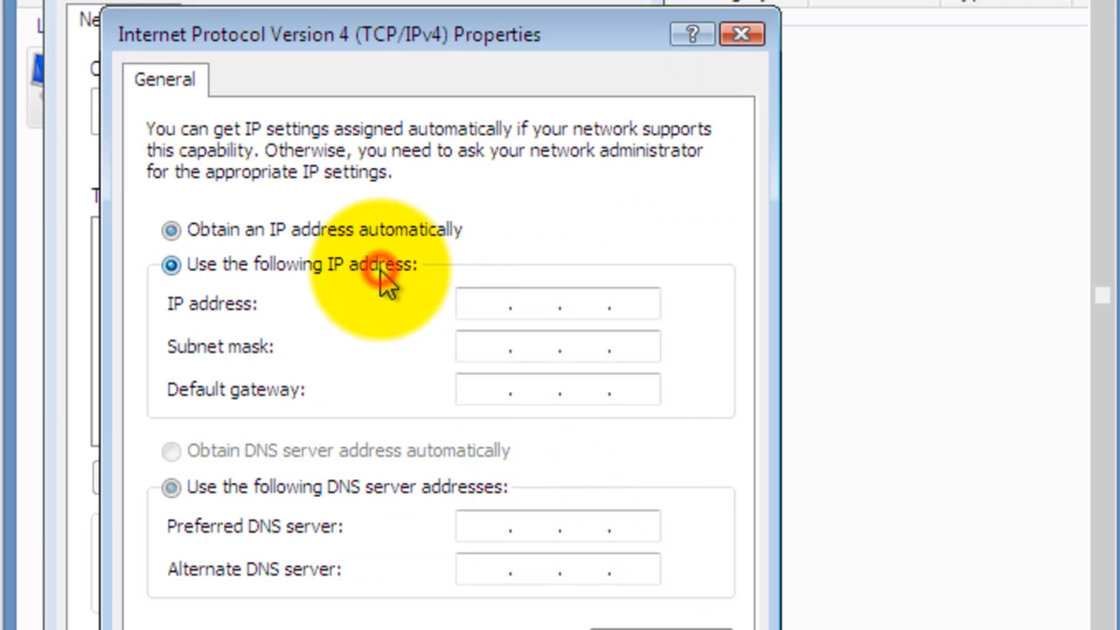
pyautogui.click(477, 299)
pyautogui.write('192.')
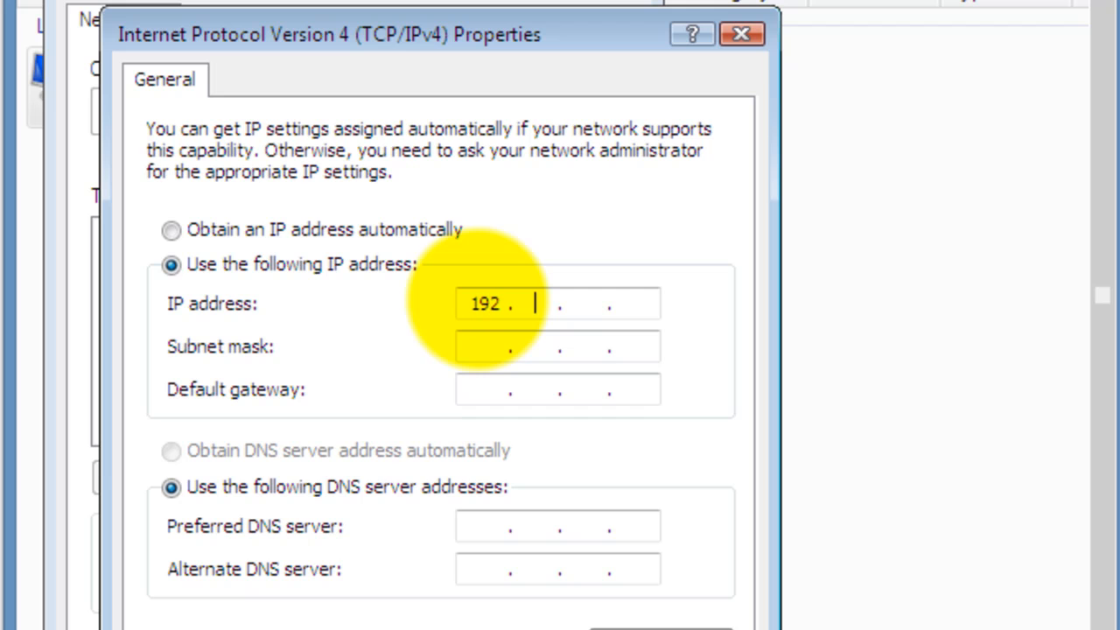
pyautogui.write('168.0.2')
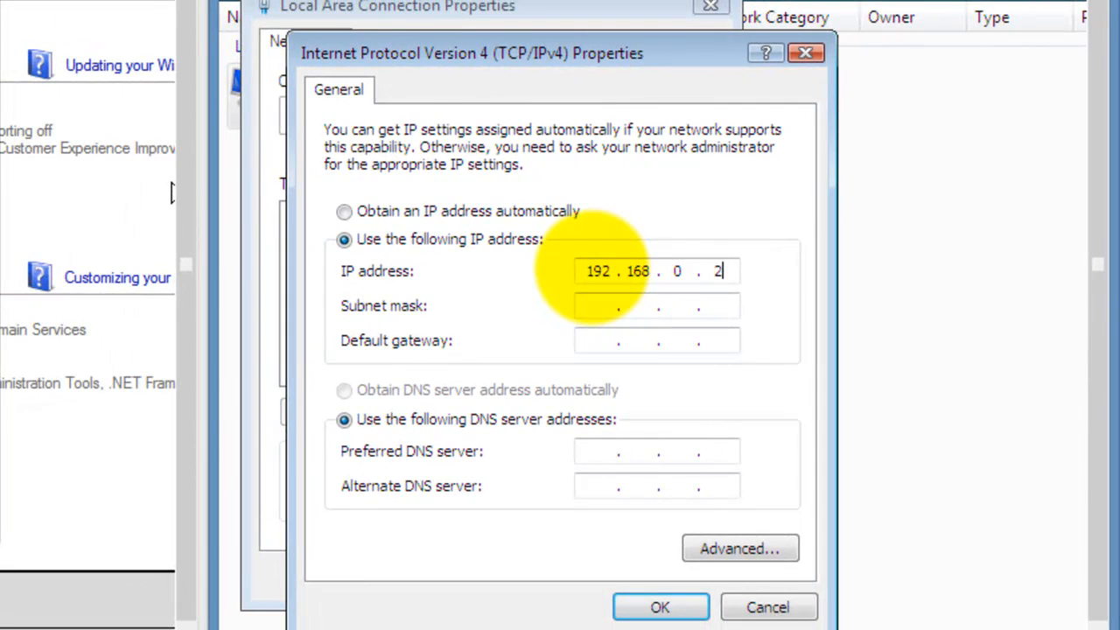
pyautogui.click(584, 308)
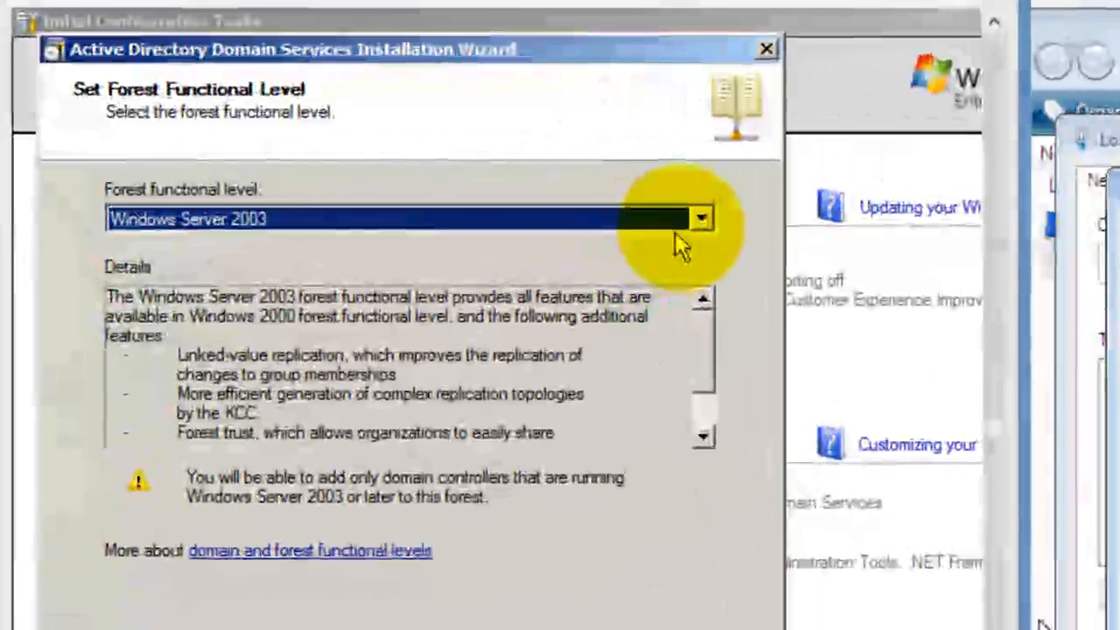
# - Set the forest functional level to Windows Server 2008 R2
pyautogui.click(516, 194)
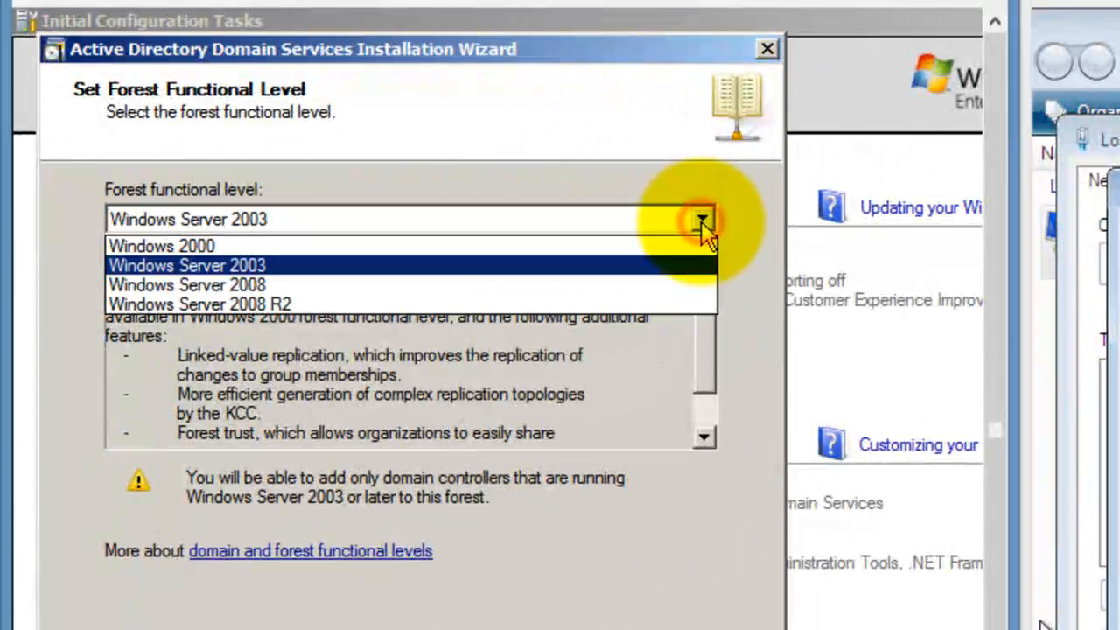
pyautogui.click(662, 306)
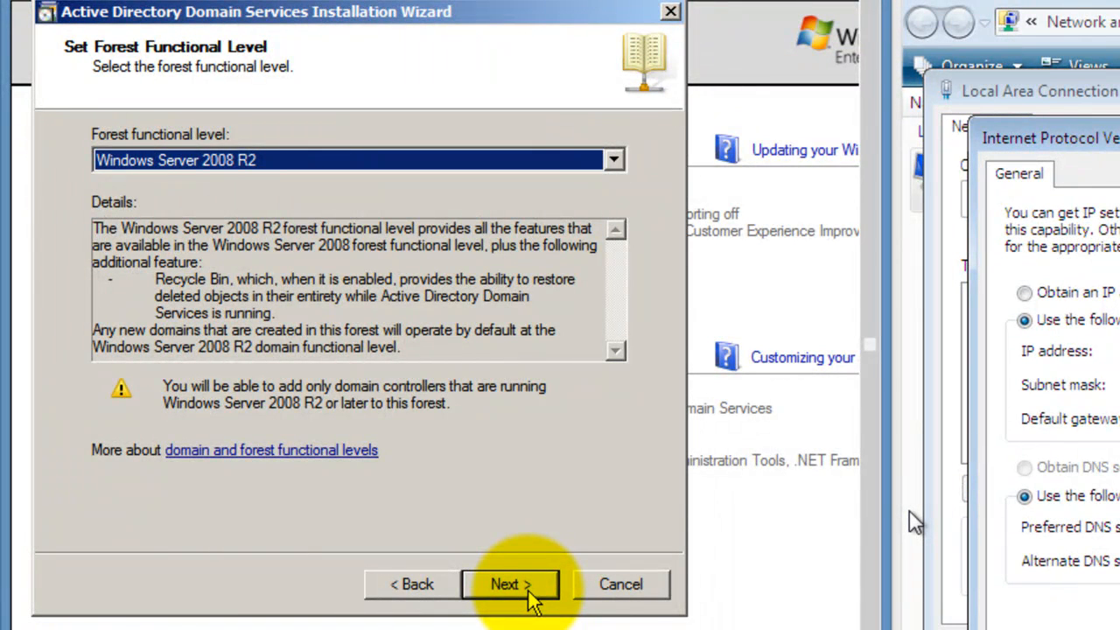
pyautogui.click(530, 596)
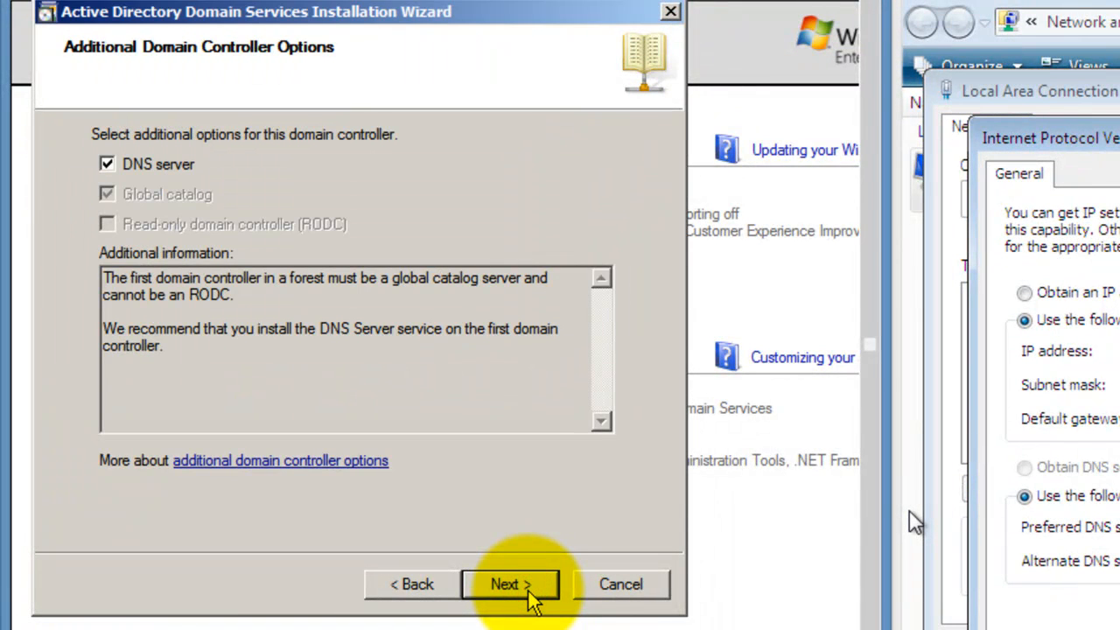
# - Keep the DNS server option and accept the automatic IP and DNS delegation warnings
pyautogui.click(530, 596)
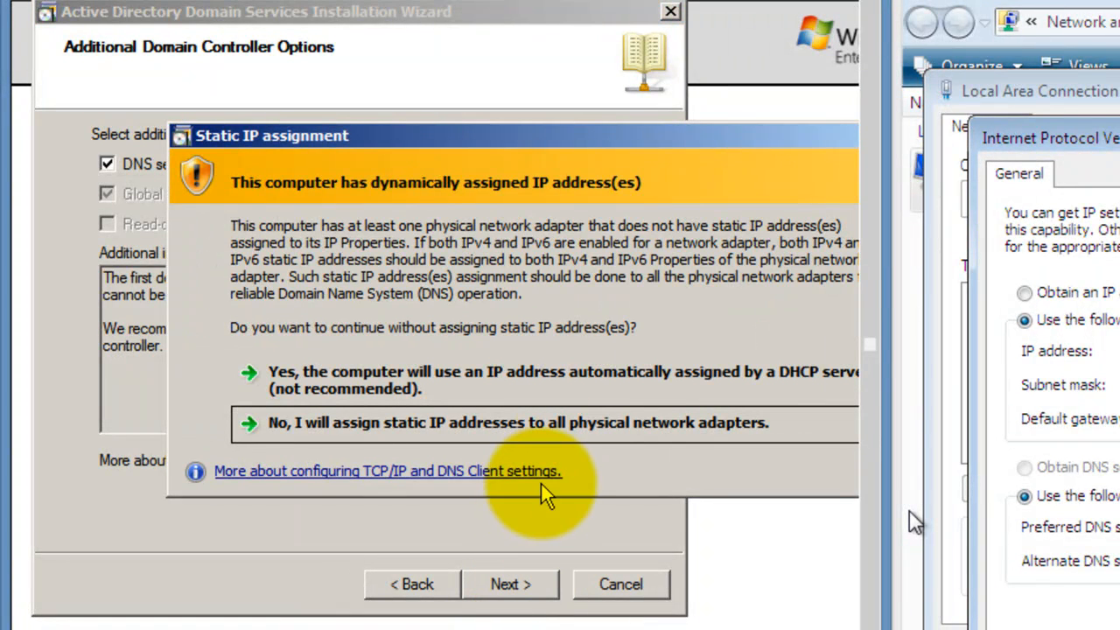
pyautogui.click(583, 393)
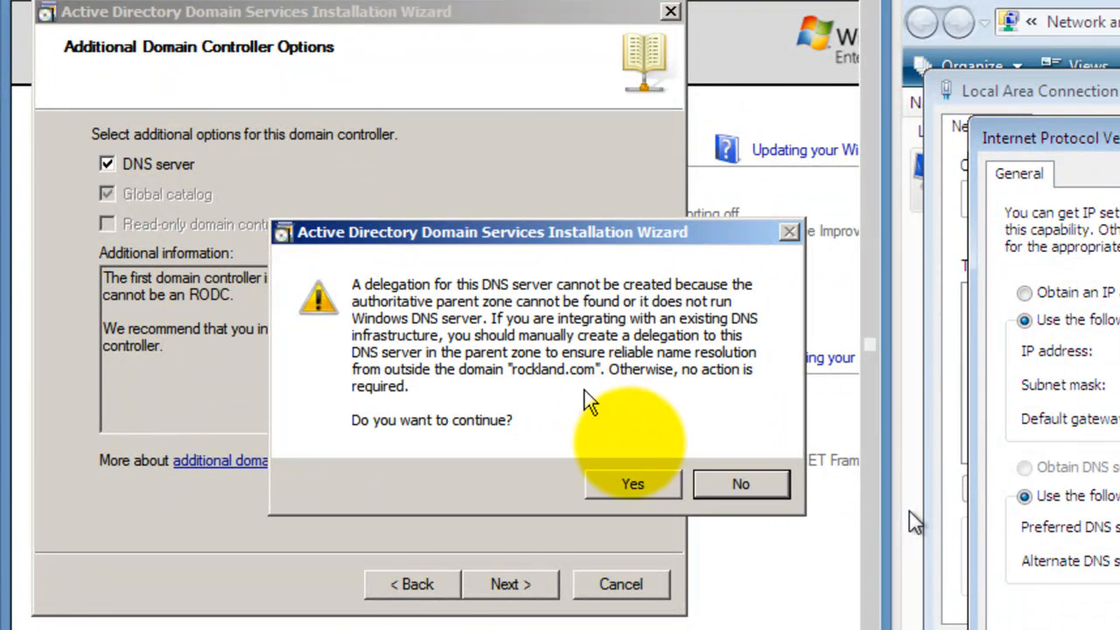
pyautogui.click(633, 487)
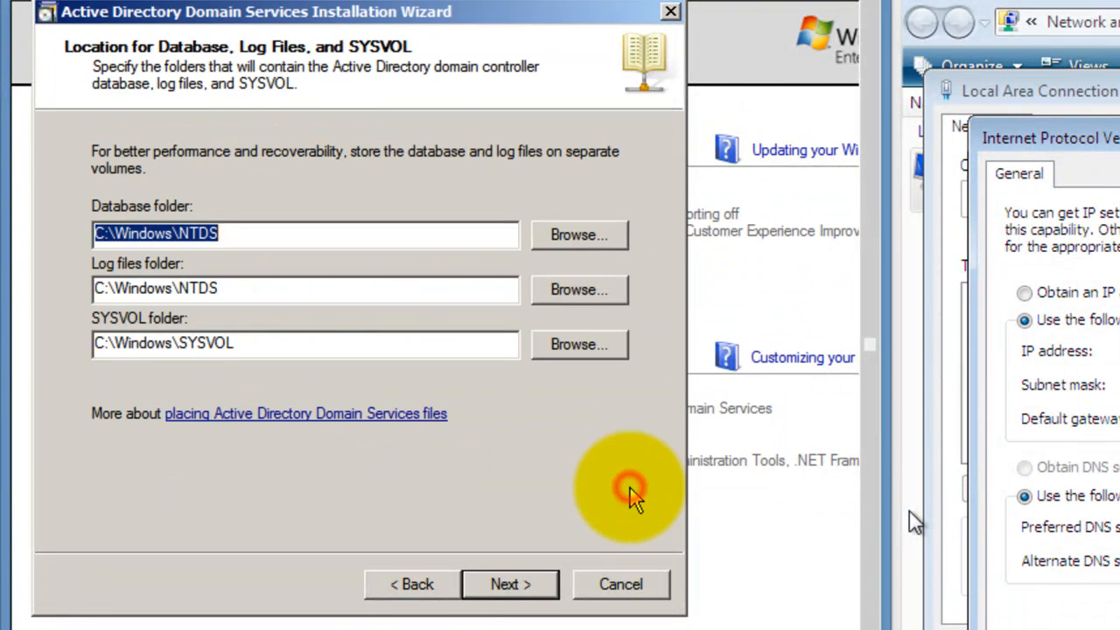
# - Keep the default folders, enter the restore-mode administrator password, and complete the AD DS installation
pyautogui.click(516, 595)
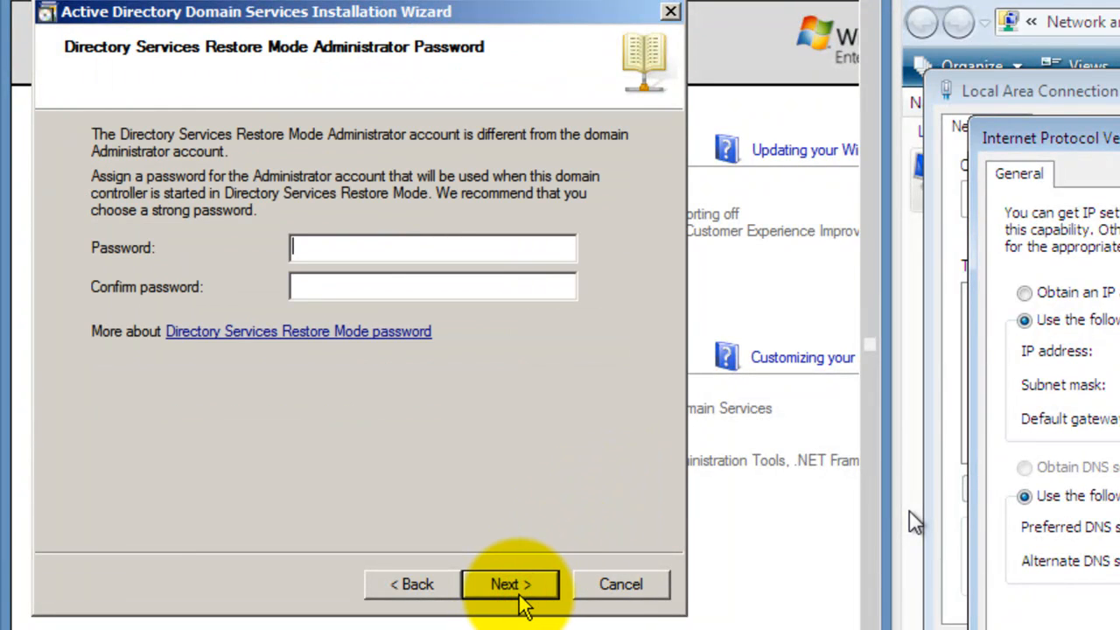
pyautogui.write('••••••')
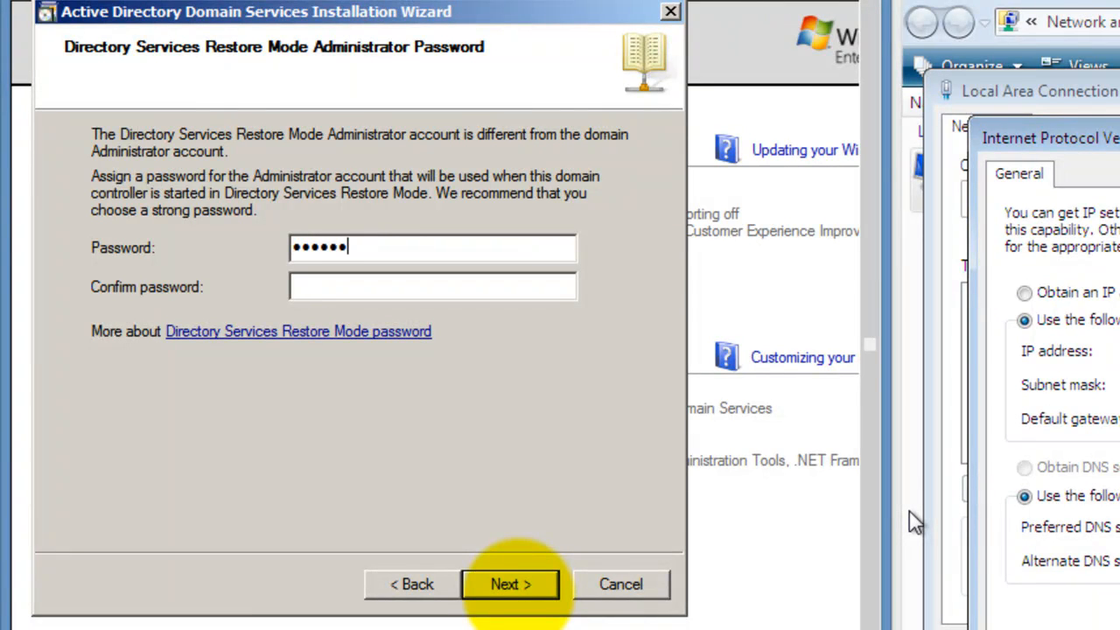
pyautogui.write('•••••')
pyautogui.write('•••••••••••')
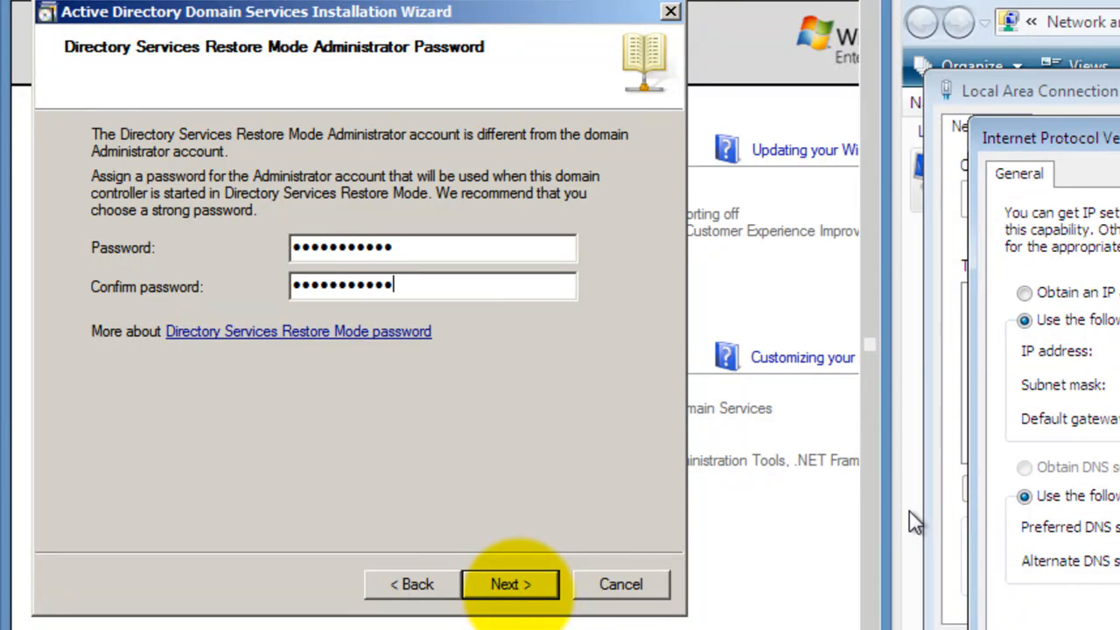
pyautogui.click(505, 579)
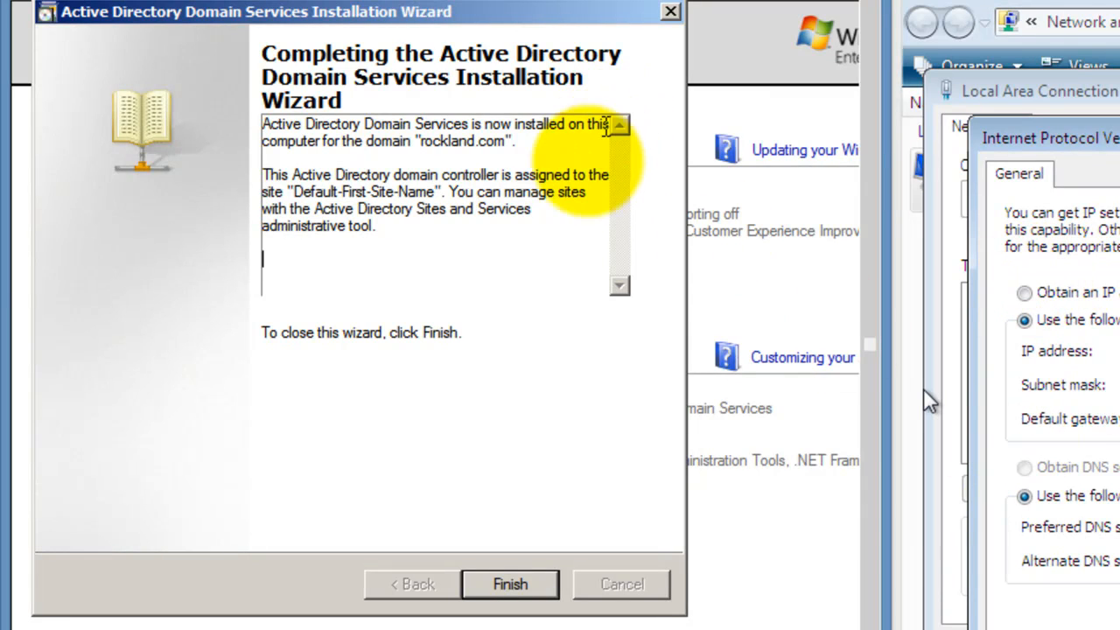
pyautogui.click(505, 584)
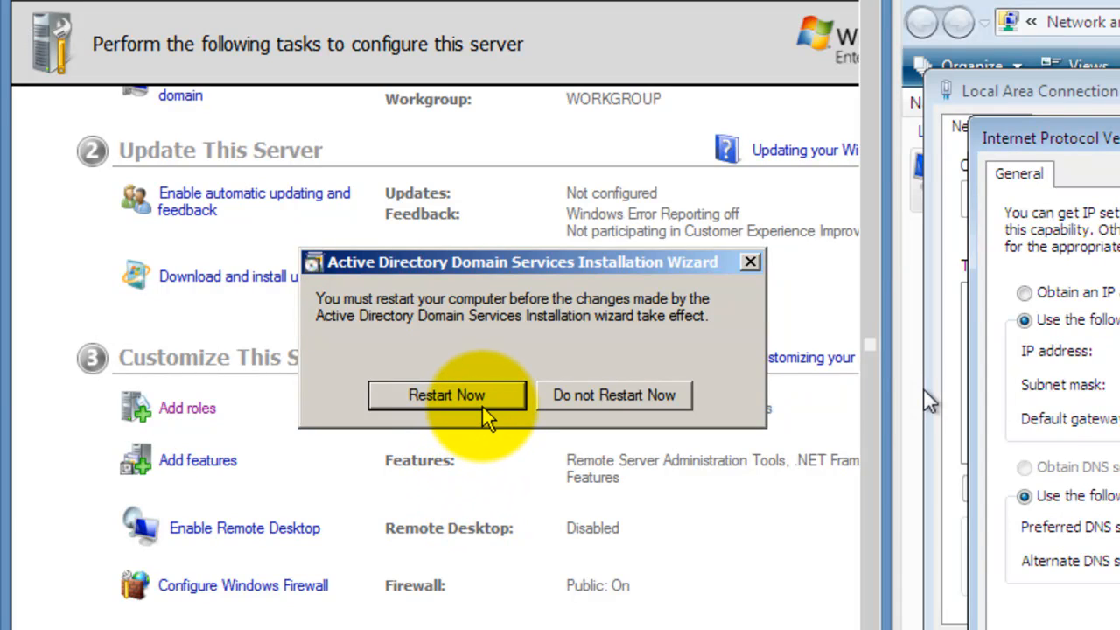
# - Restart the server and log back on as the ROCKLAND administrator using Insert Ctrl-Alt-Del
pyautogui.click(446, 396)
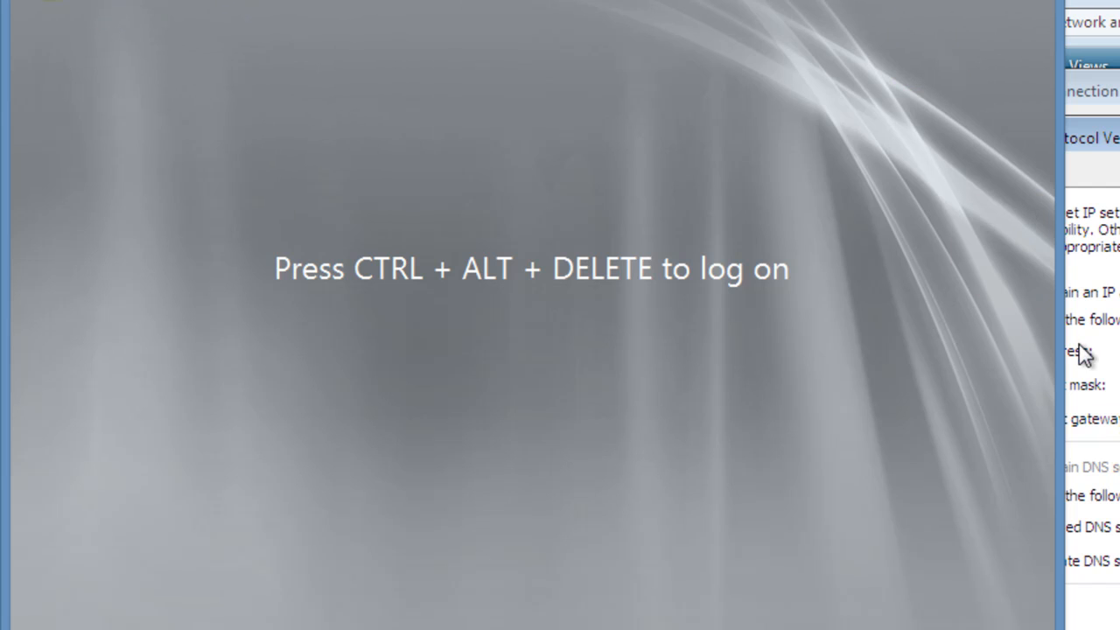
pyautogui.hotkey('ctrl', 'Home')
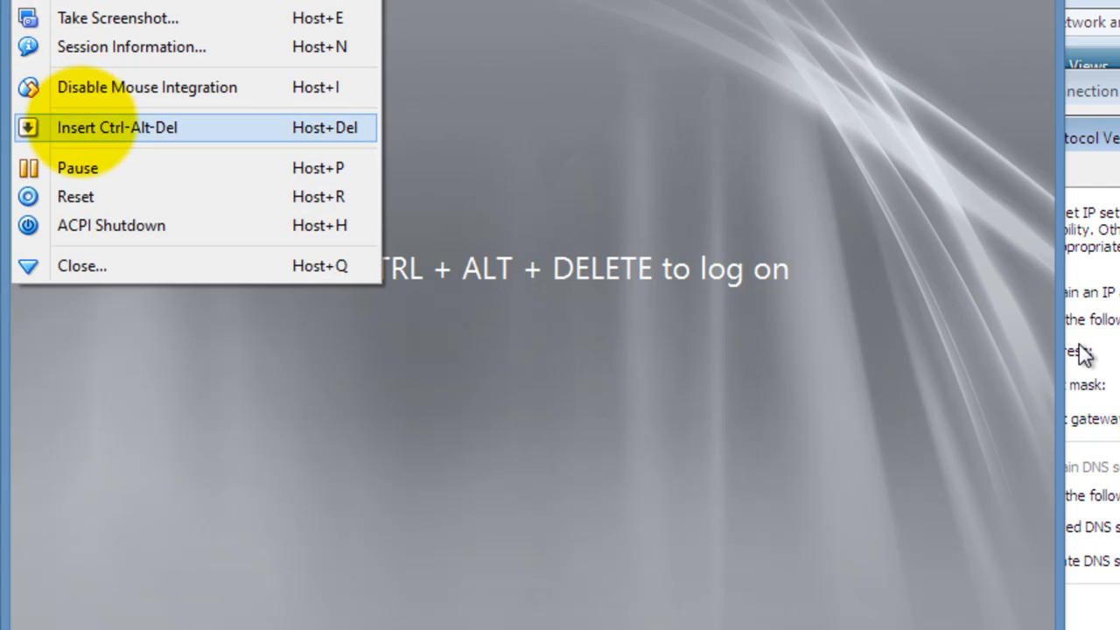
pyautogui.click(80, 124)
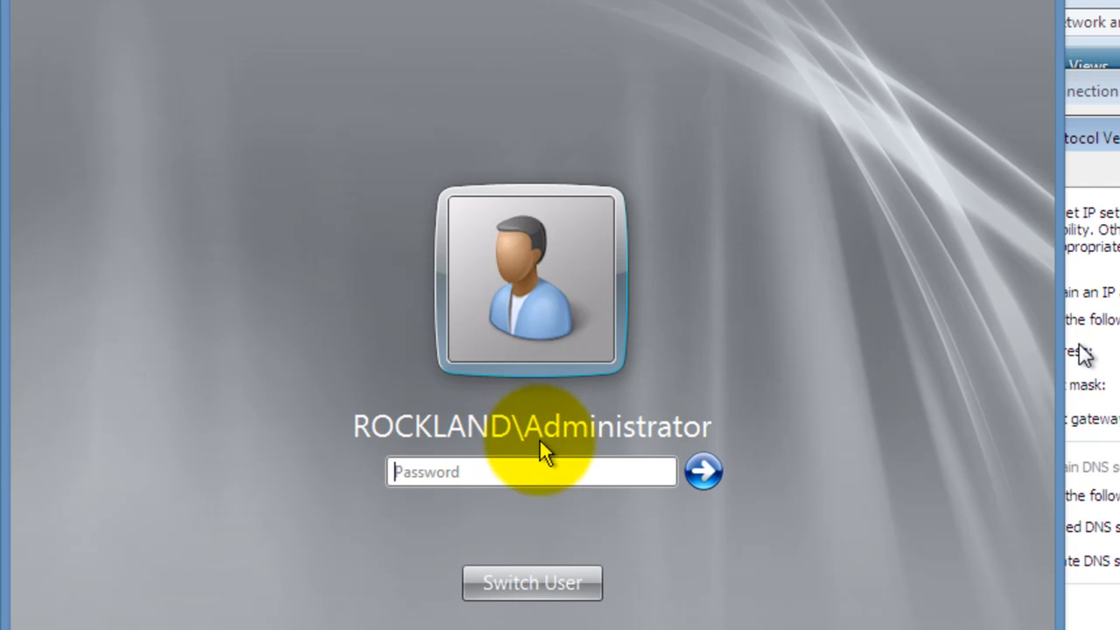
pyautogui.click(488, 470)
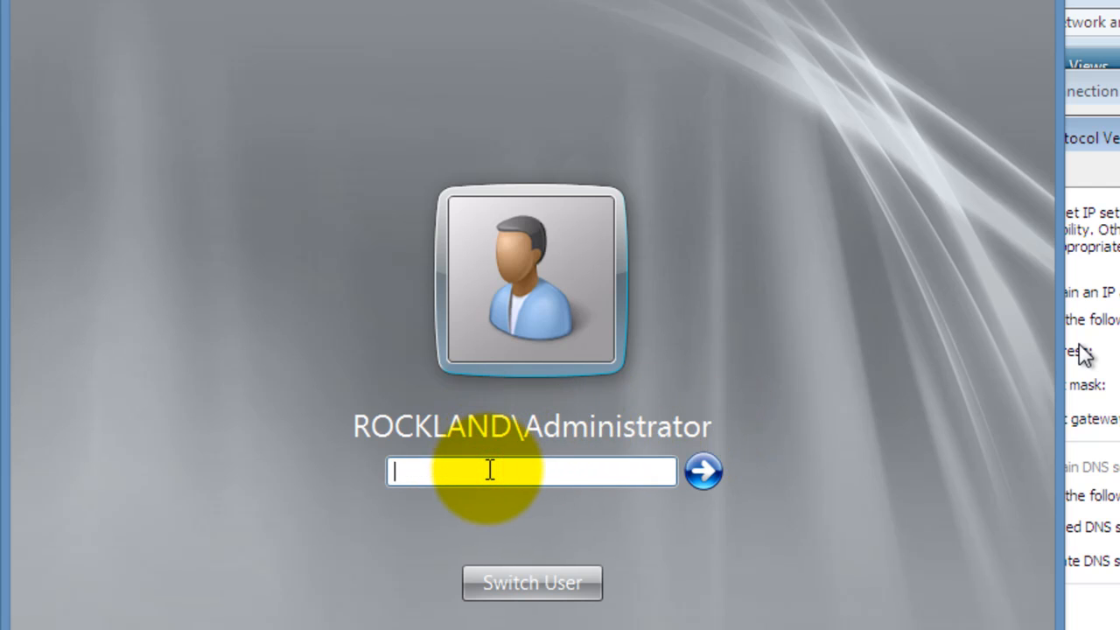
pyautogui.write('••••••••••')
pyautogui.press('Return')
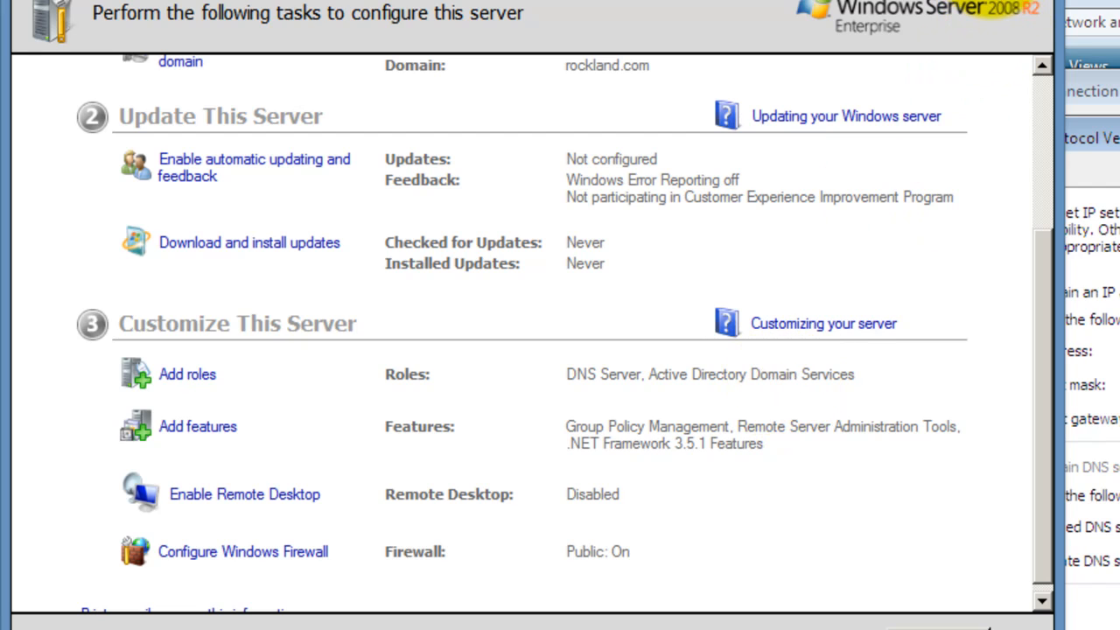
# - In the server's advanced sharing settings, turn on network discovery for the public profile and save
pyautogui.click(995, 2)
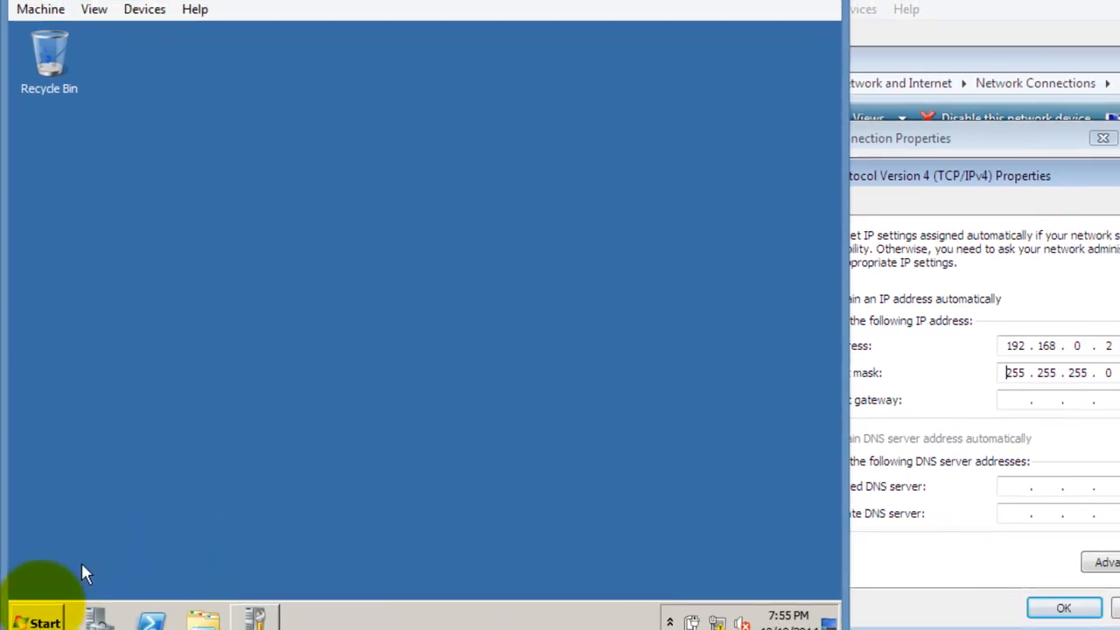
pyautogui.click(40, 621)
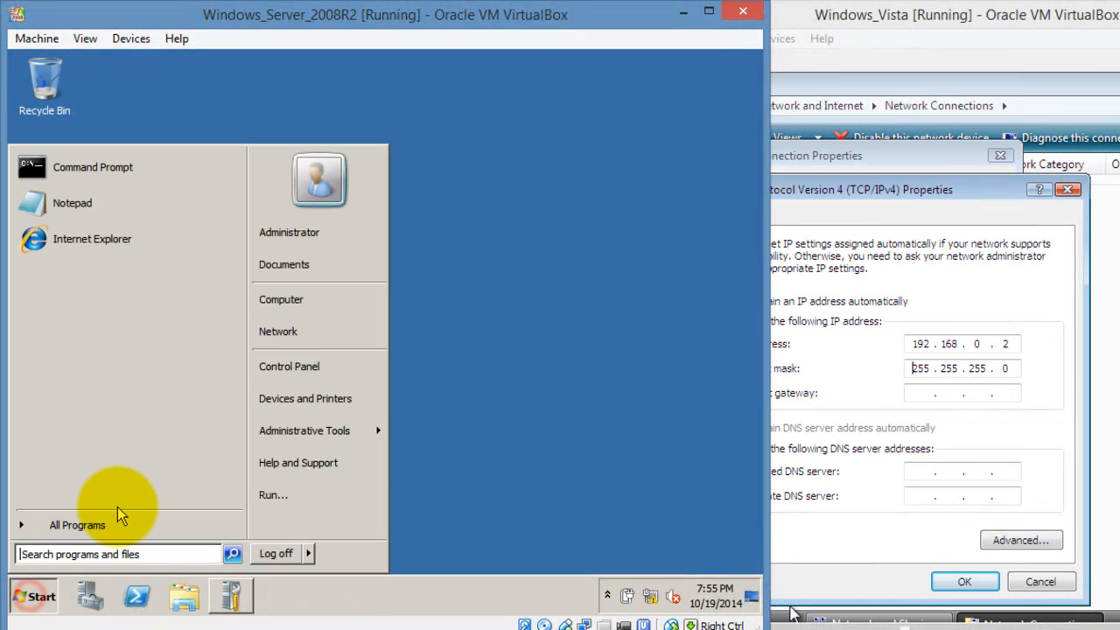
pyautogui.rightClick(363, 344)
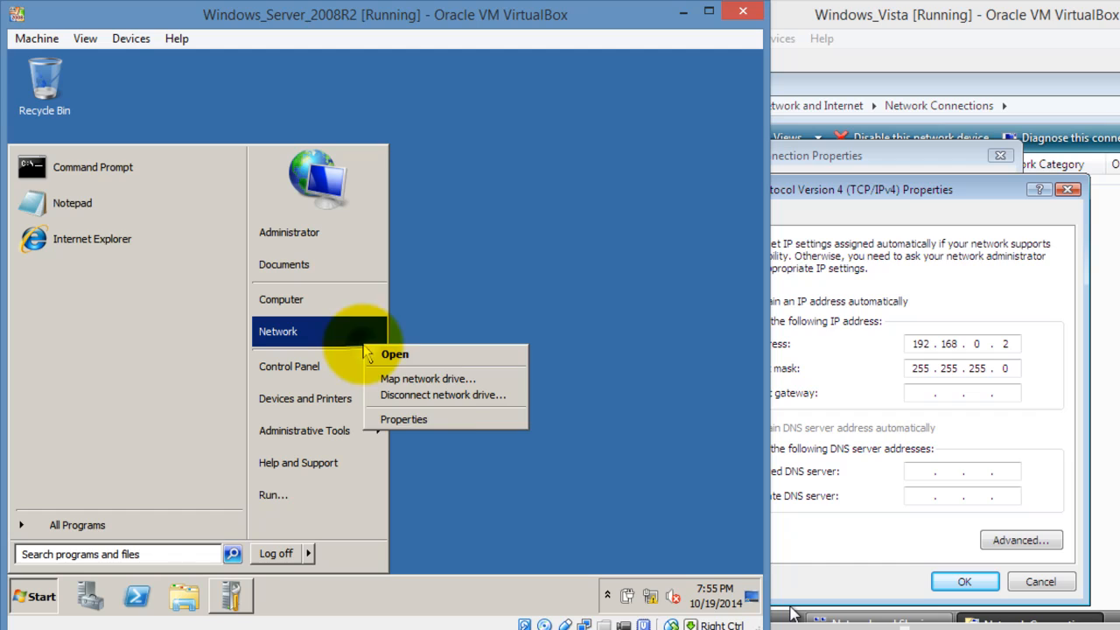
pyautogui.click(432, 421)
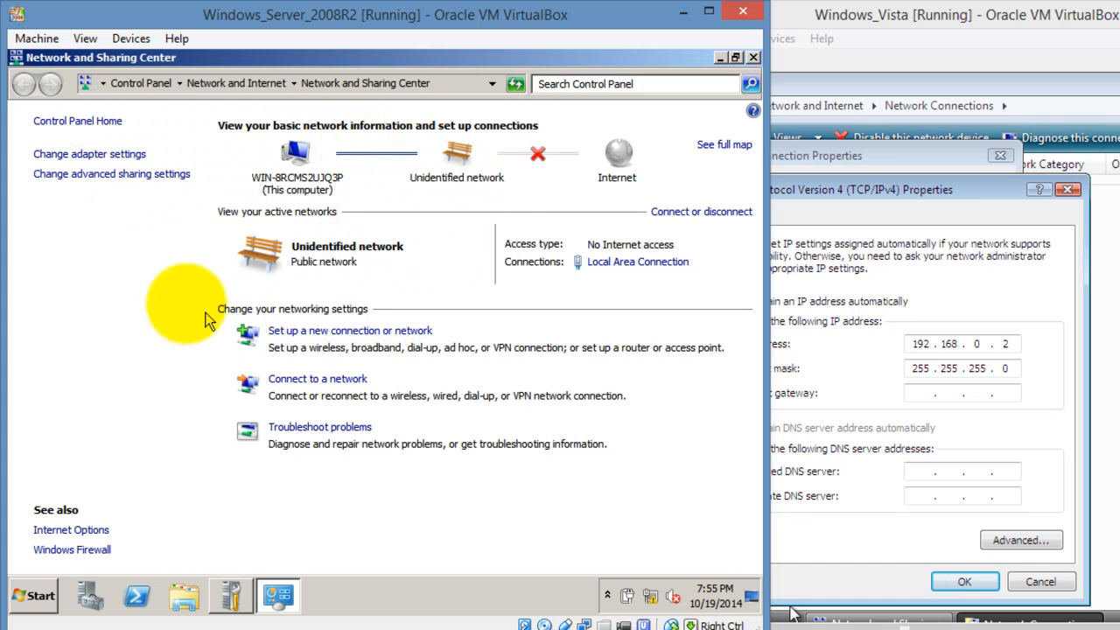
pyautogui.click(116, 177)
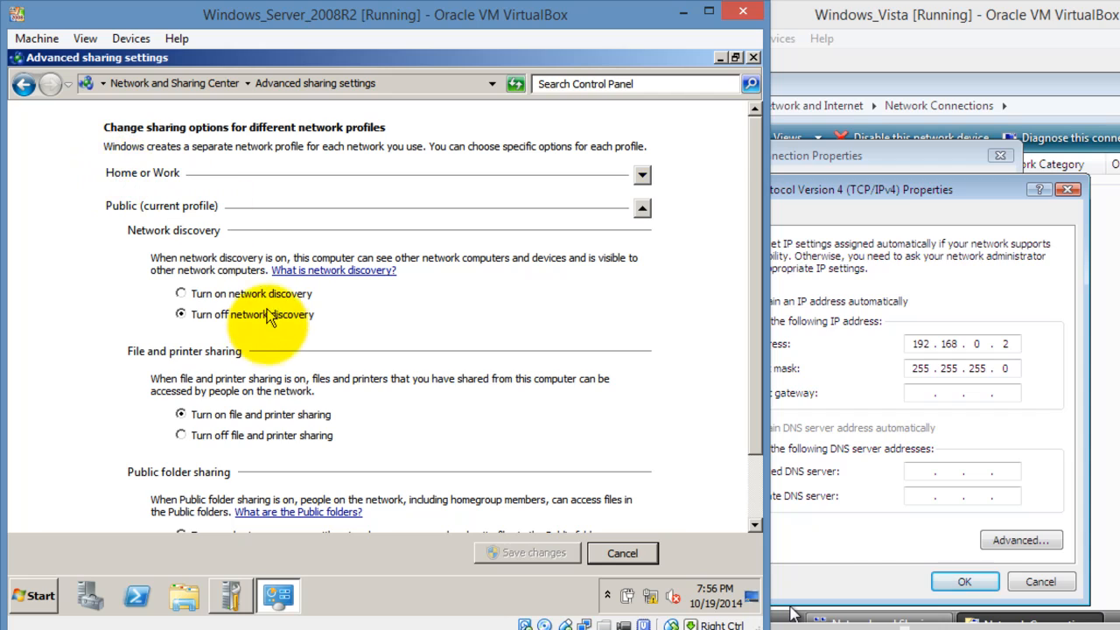
pyautogui.click(263, 297)
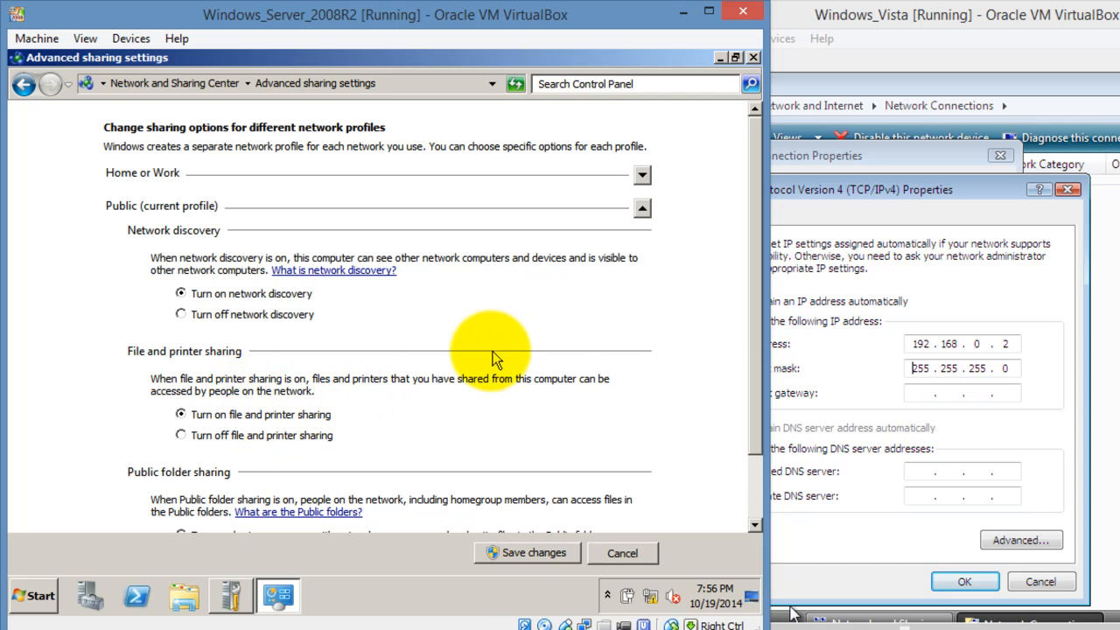
pyautogui.scroll(-1, 757, 319)
pyautogui.click(525, 552)
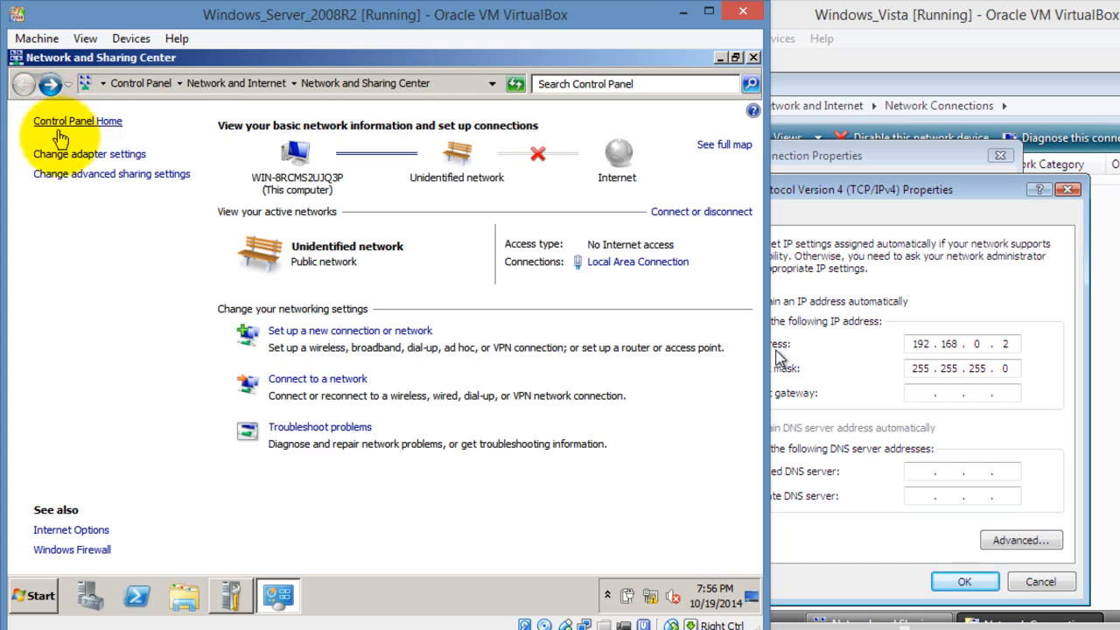
# - Open the IPv4 properties of the server's Local Area Connection
pyautogui.click(69, 159)
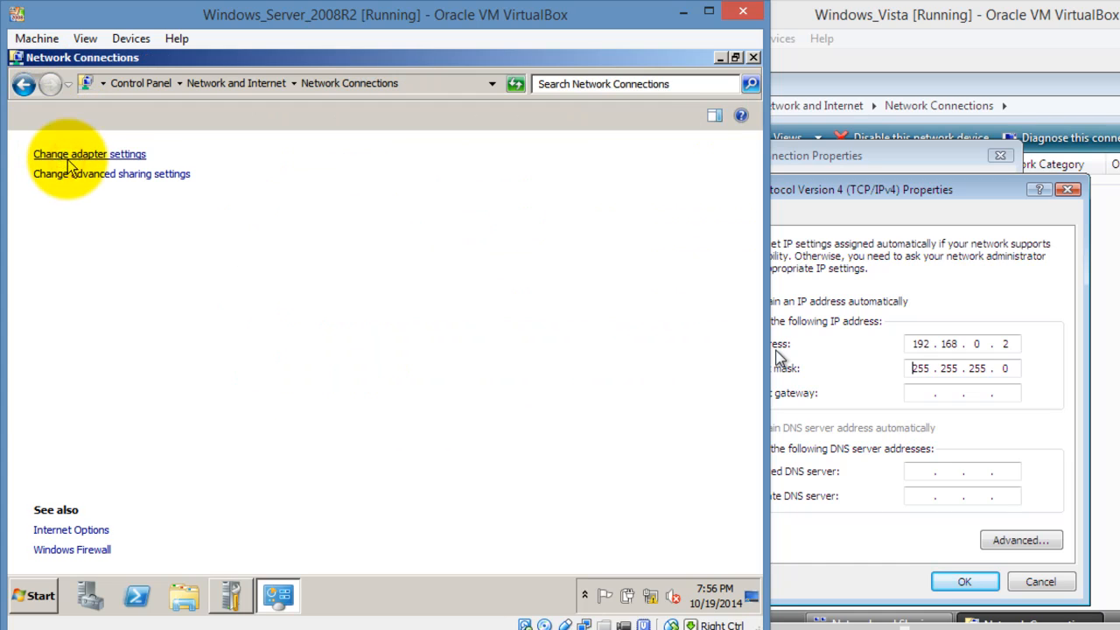
pyautogui.click(76, 161)
pyautogui.rightClick(77, 160)
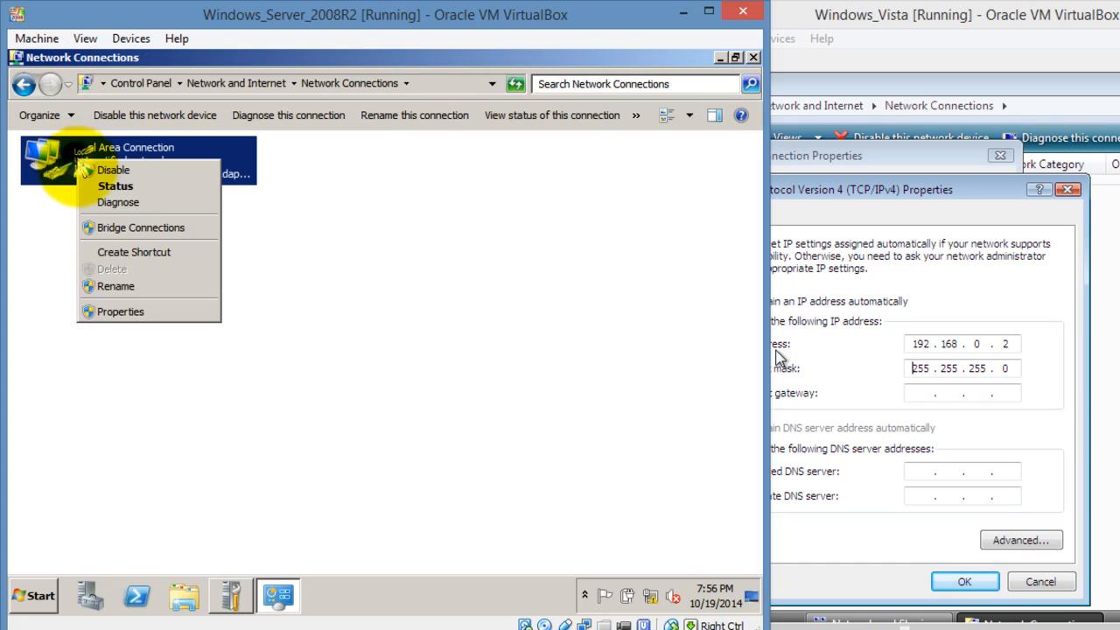
pyautogui.click(110, 311)
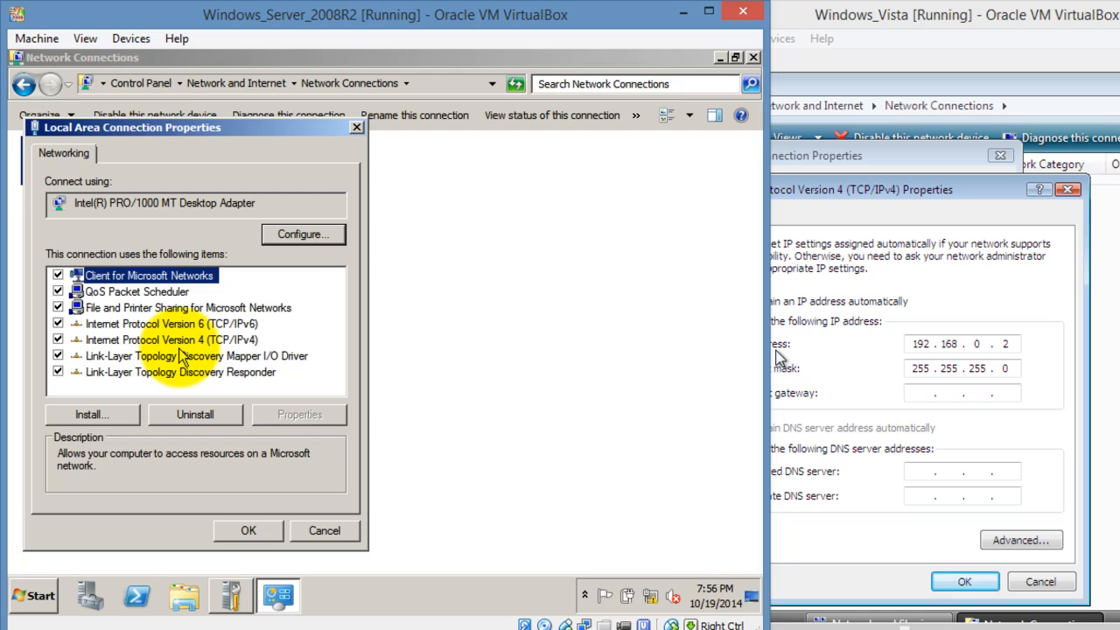
pyautogui.click(191, 342)
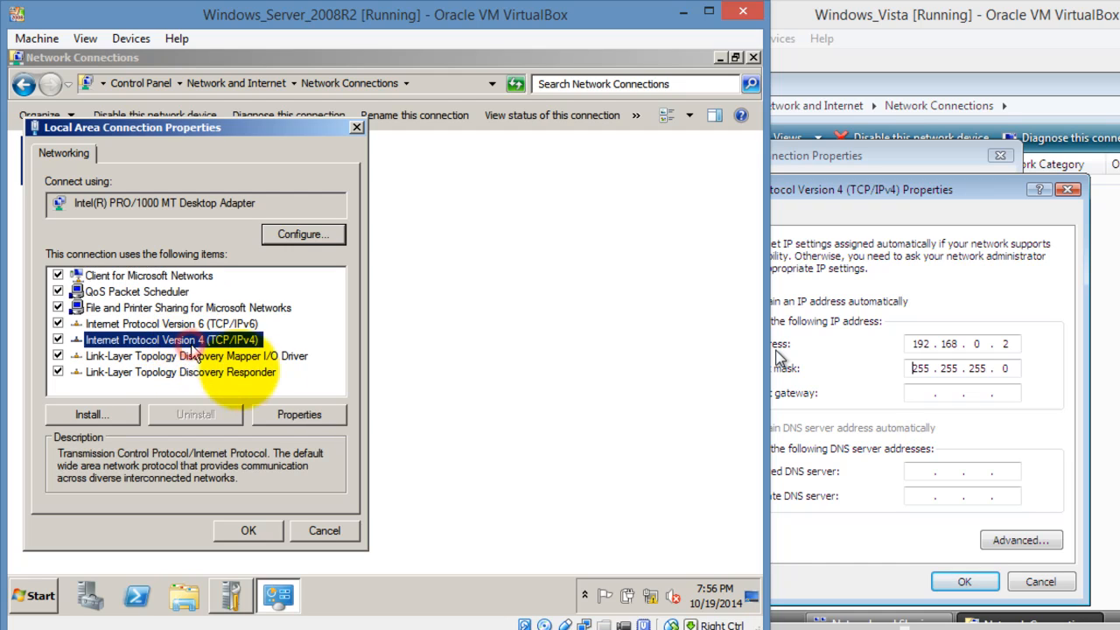
pyautogui.click(299, 413)
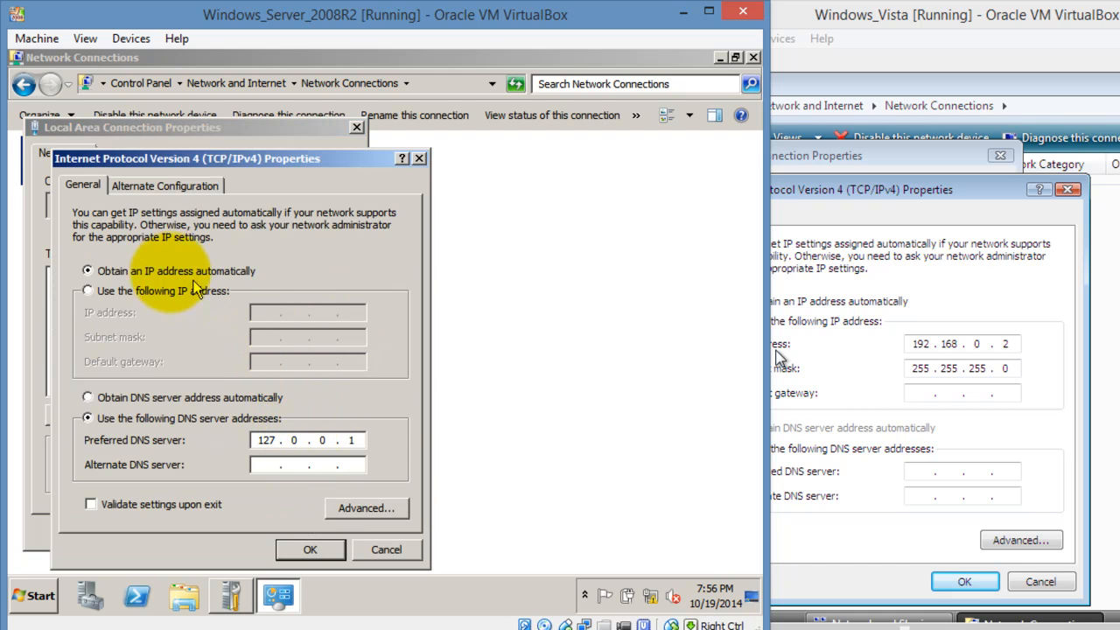
# - Set the static IP address 192.168.0.1 with subnet mask 255.255.255.0
pyautogui.click(160, 294)
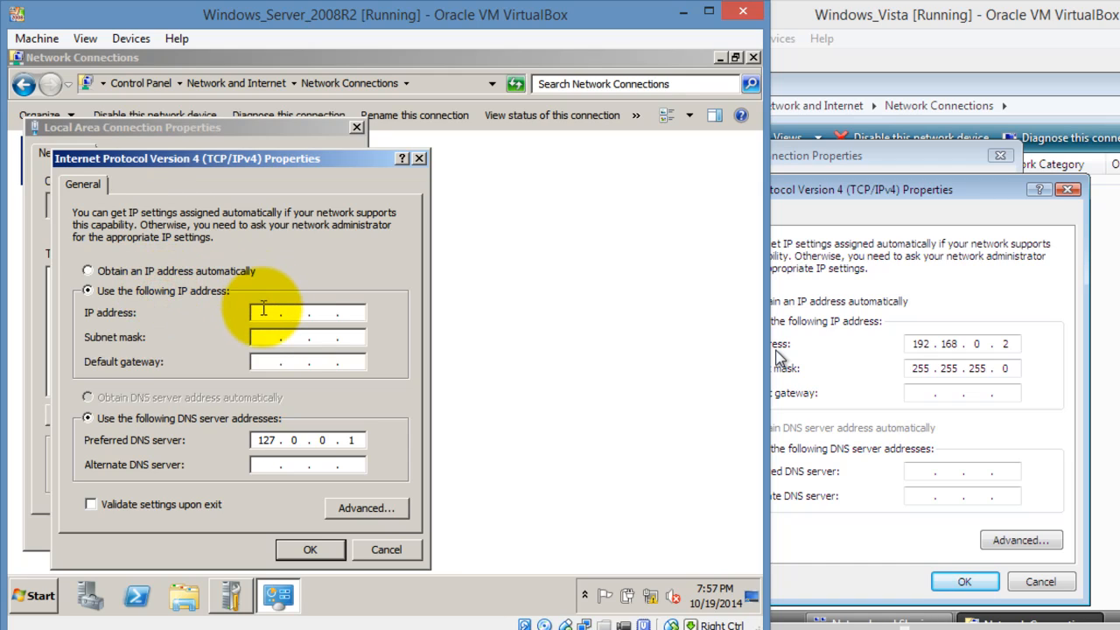
pyautogui.click(263, 312)
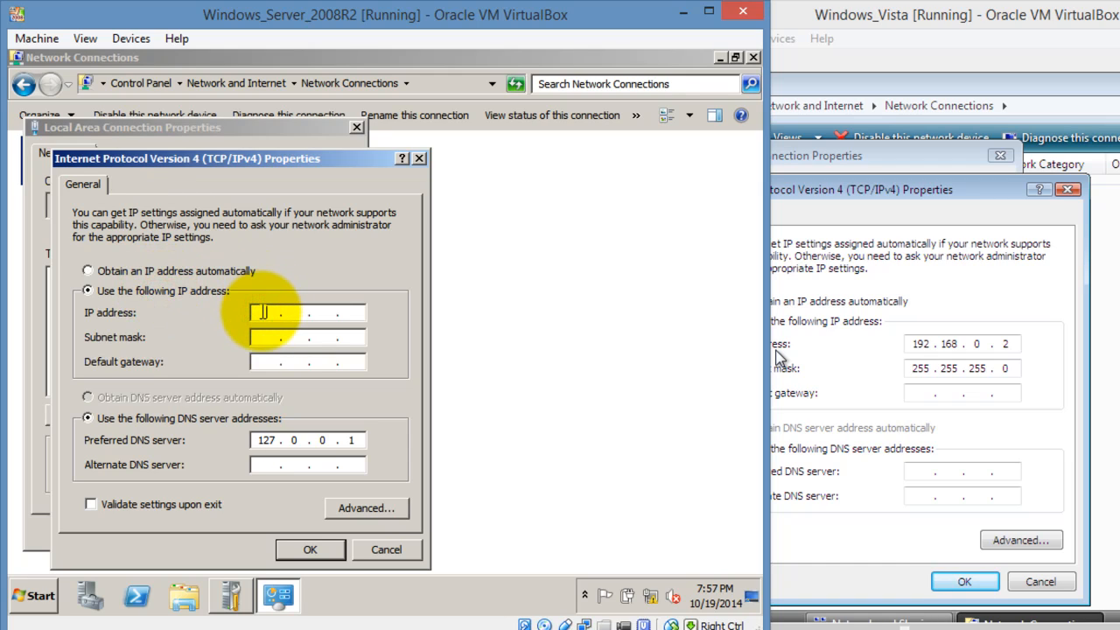
pyautogui.write('192 . 168 . 0 . 1')
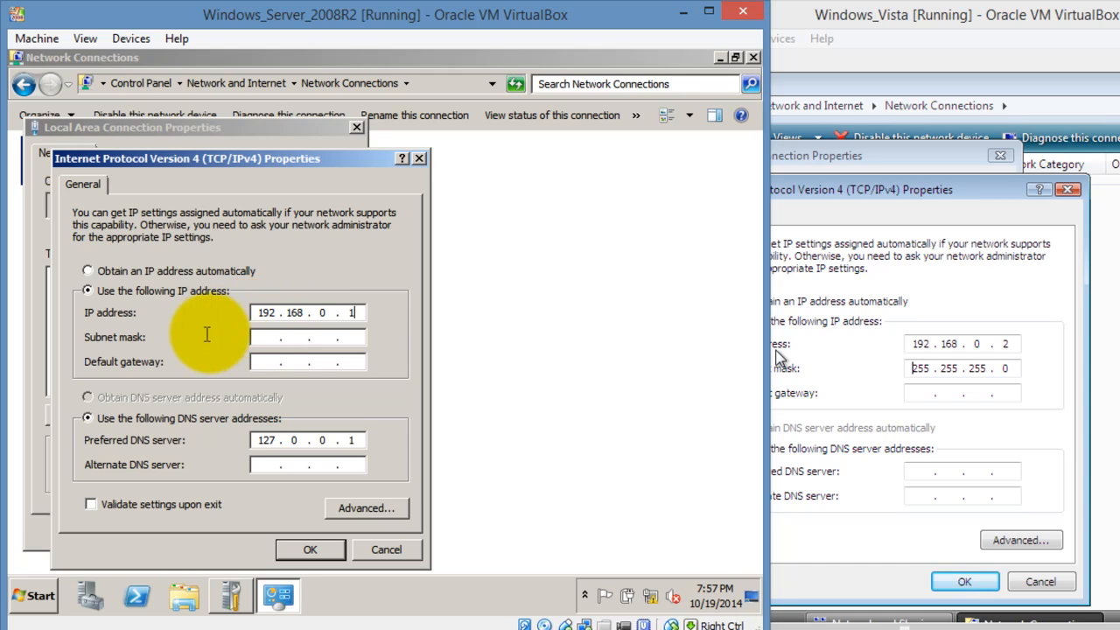
pyautogui.click(254, 339)
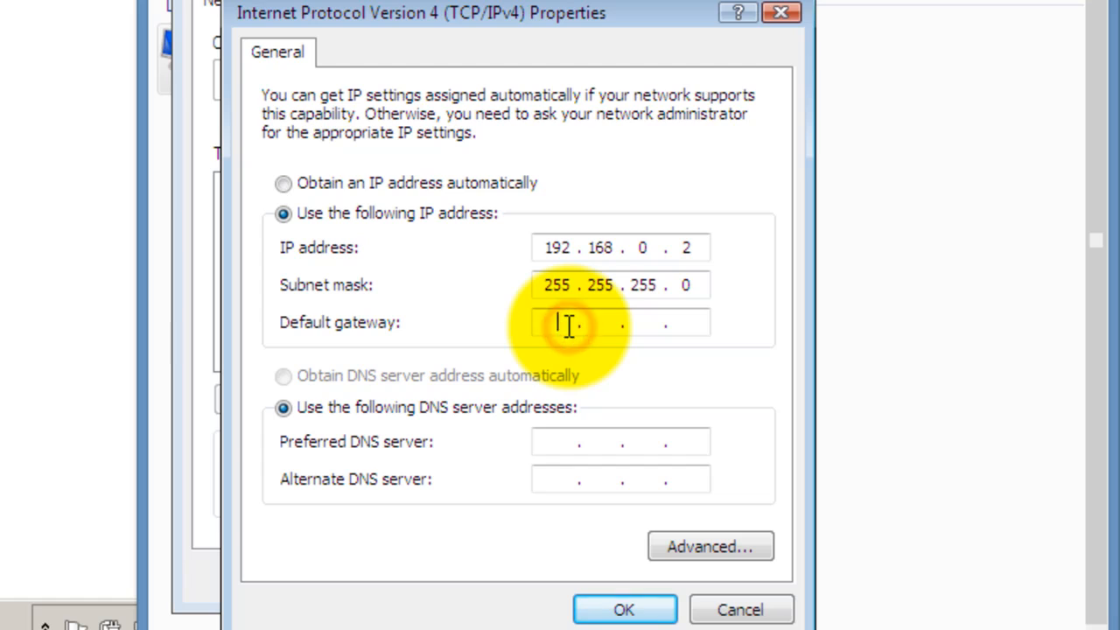
# - Set the Vista gateway and preferred DNS to 192.168.0.1, then apply and close the properties
pyautogui.click(552, 325)
pyautogui.write('192.')
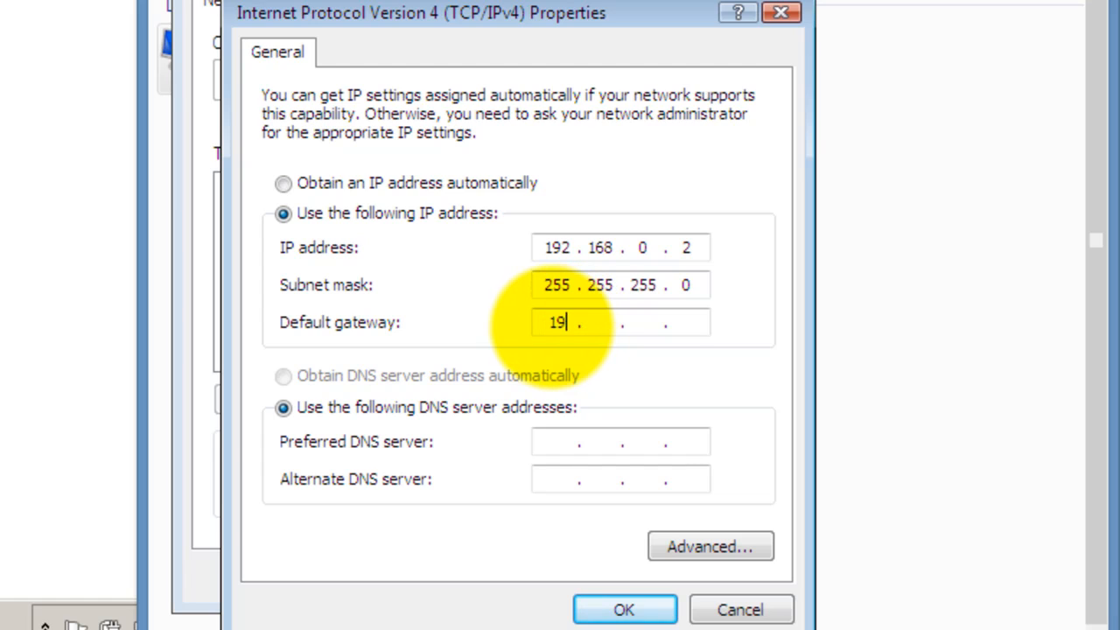
pyautogui.write('168')
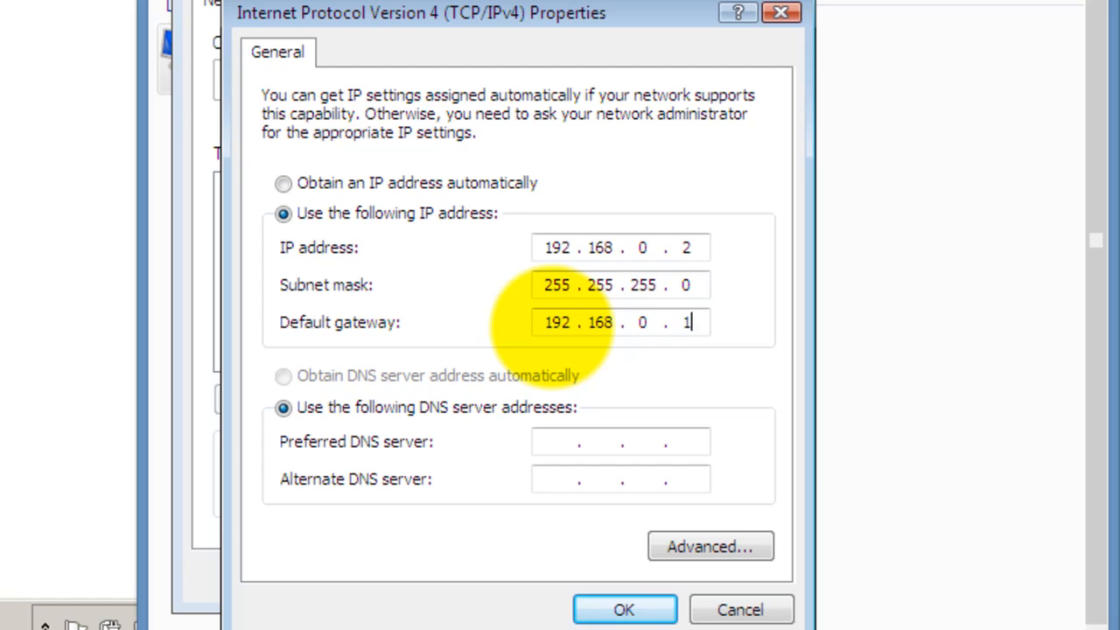
pyautogui.click(550, 434)
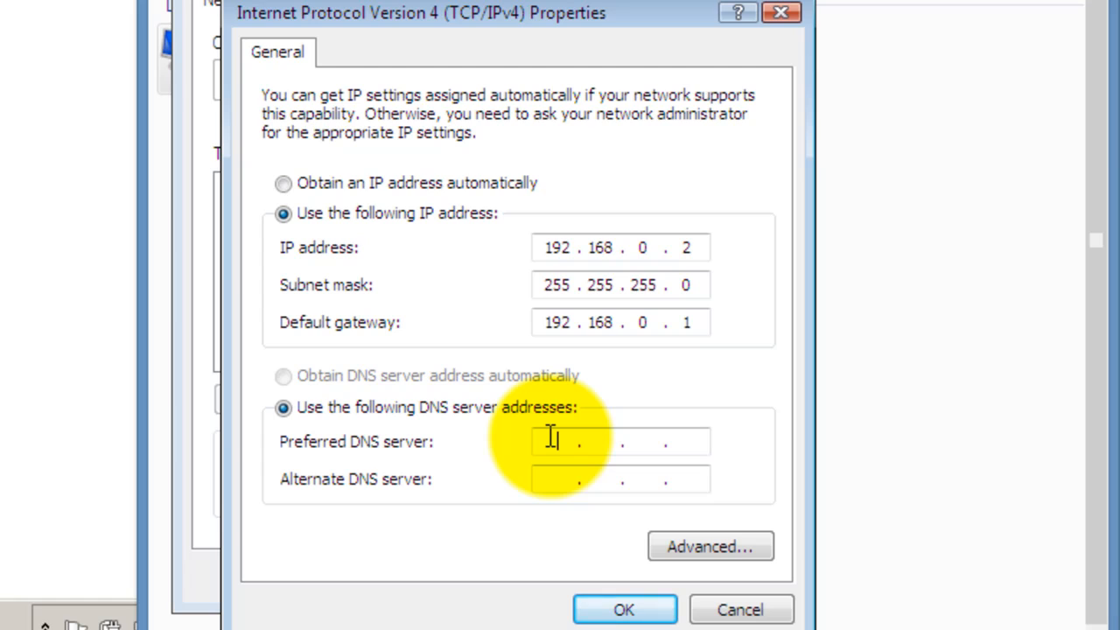
pyautogui.write('192 . 168 . 0 . 1')
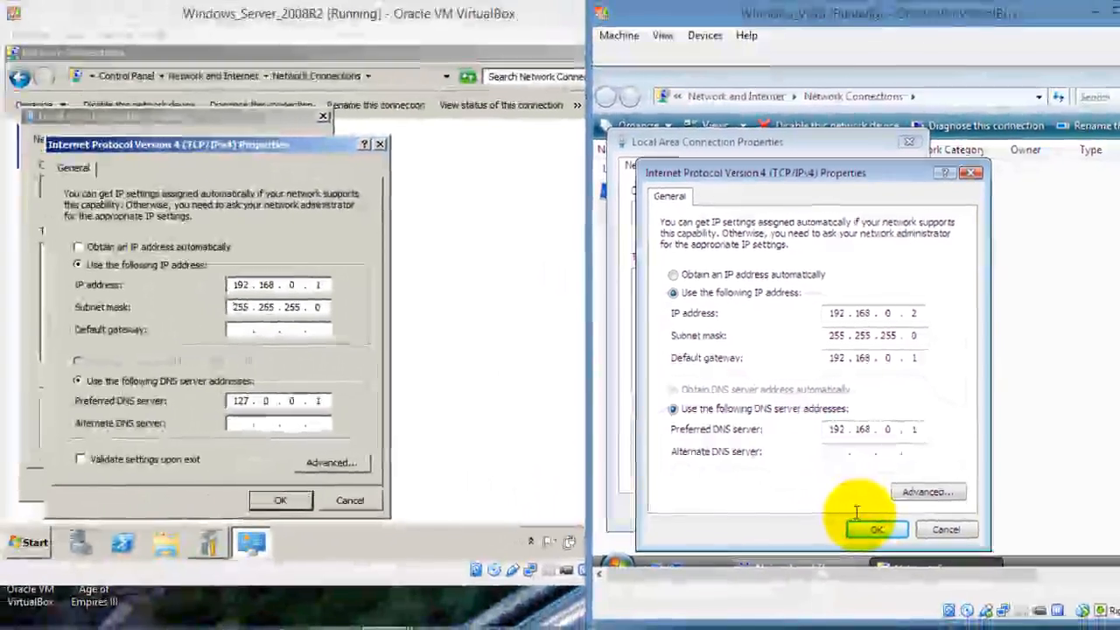
pyautogui.click(872, 530)
pyautogui.click(816, 509)
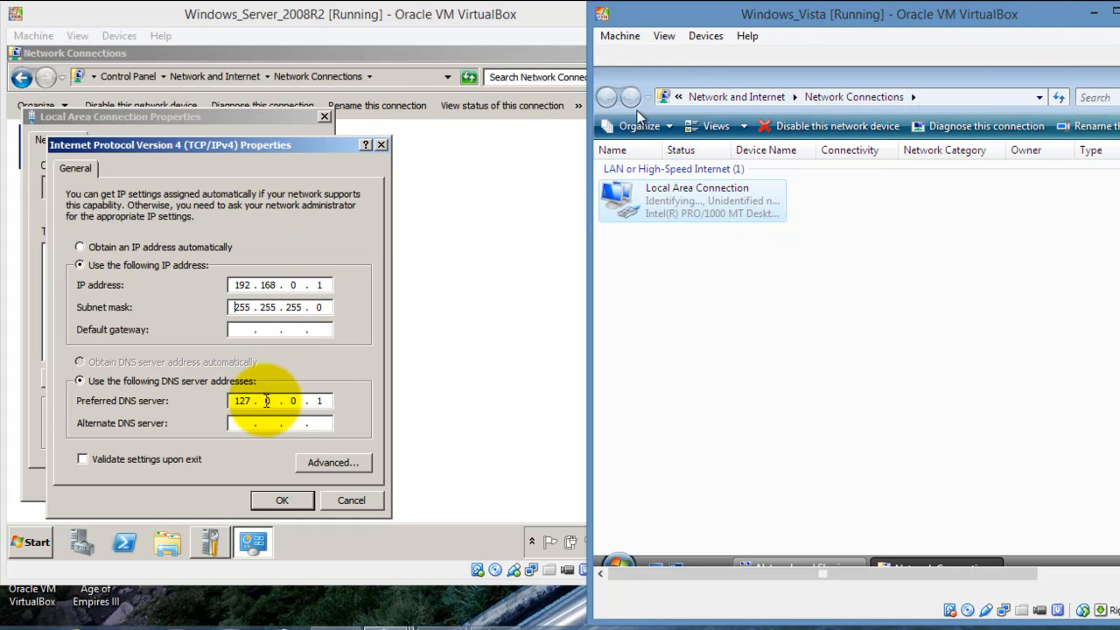
# - Close the server's IPv4 settings, connection properties and Network Connections window
pyautogui.click(281, 496)
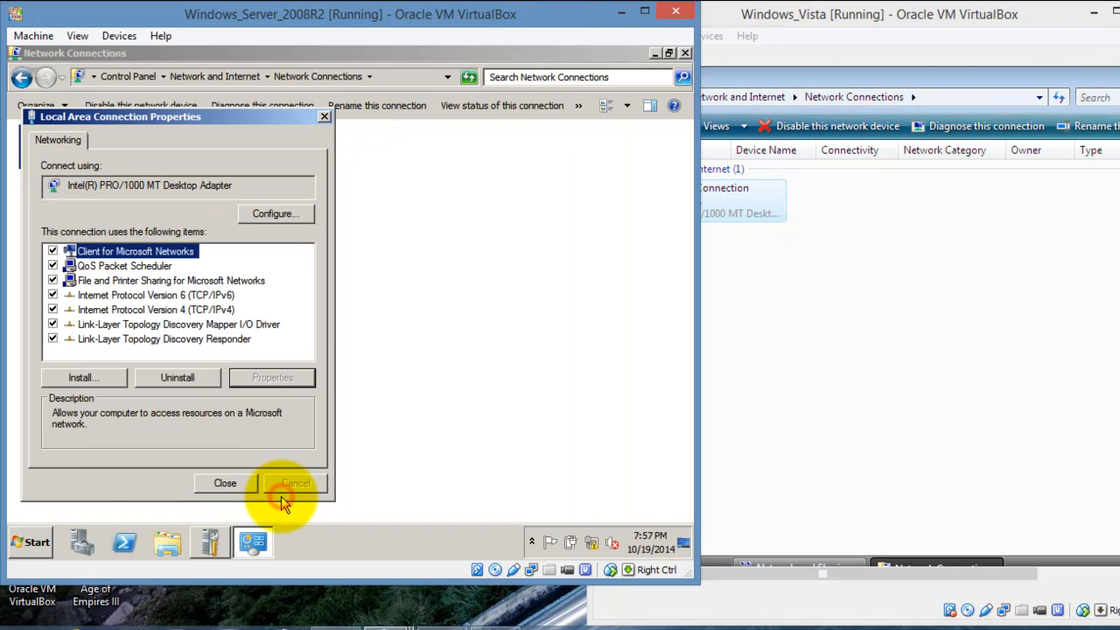
pyautogui.click(225, 484)
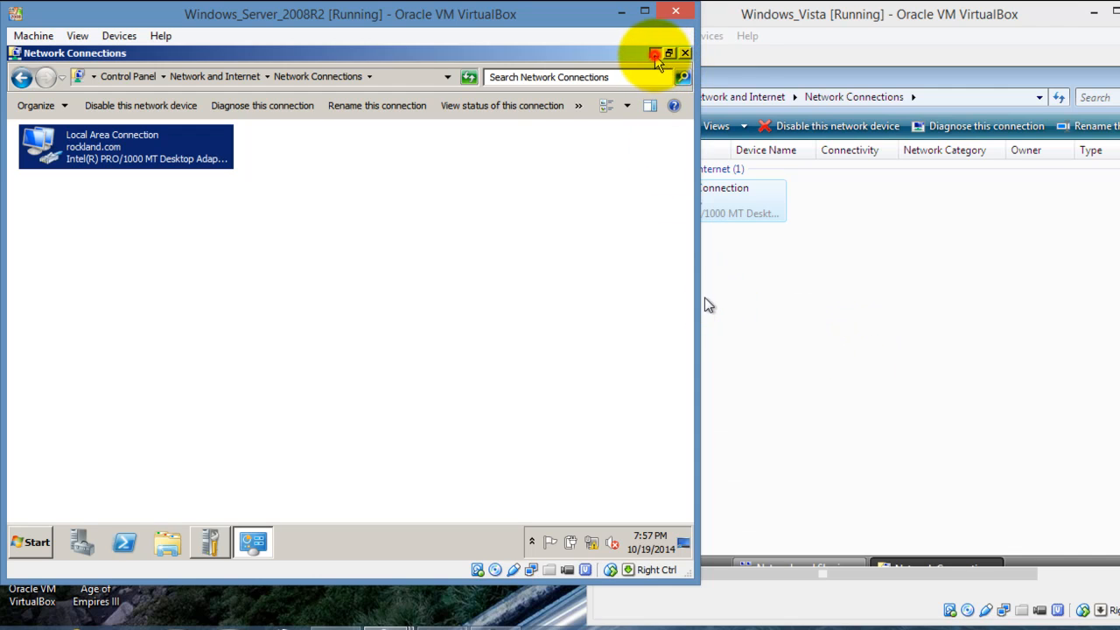
pyautogui.click(685, 52)
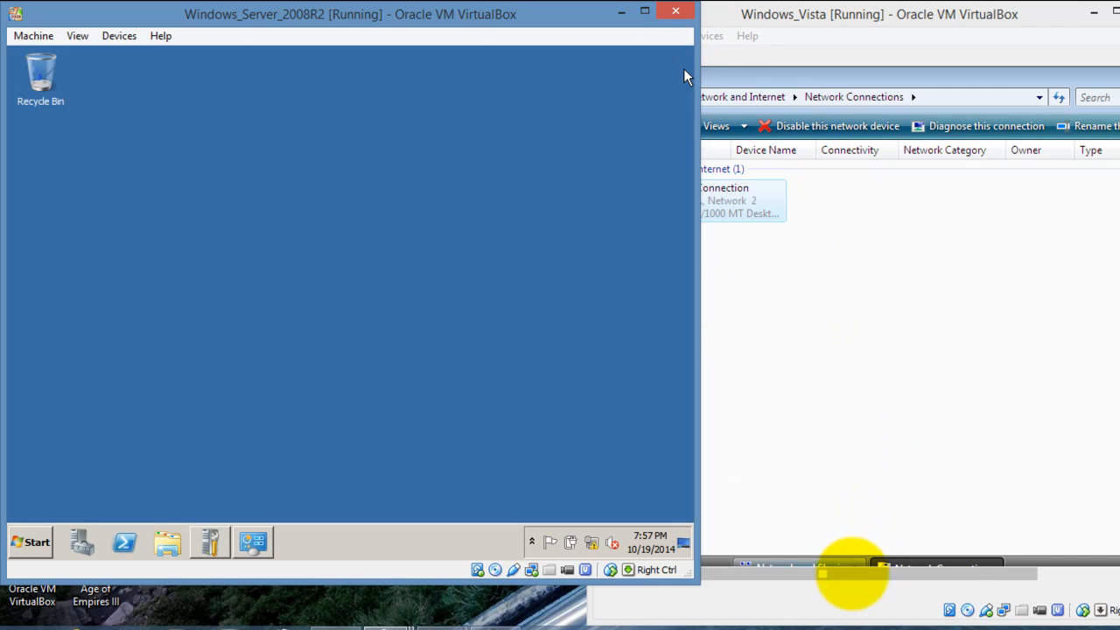
# - Set the Vista machine's Network 2 as a Public location and minimize the Sharing Center
pyautogui.moveTo(851, 574); pyautogui.dragTo(982, 550)
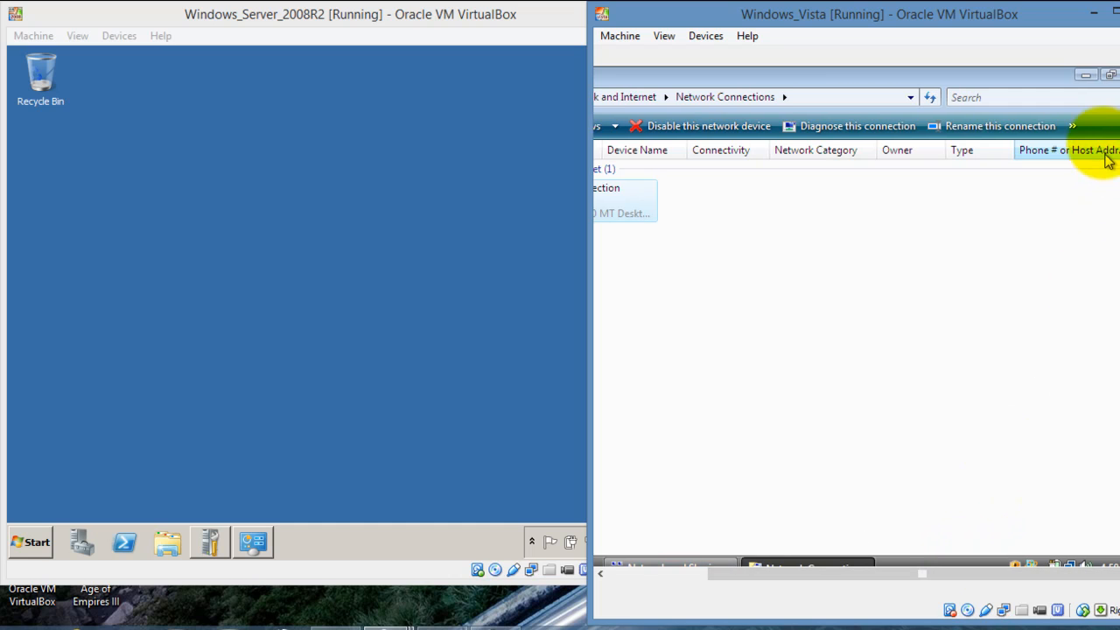
pyautogui.click(1085, 77)
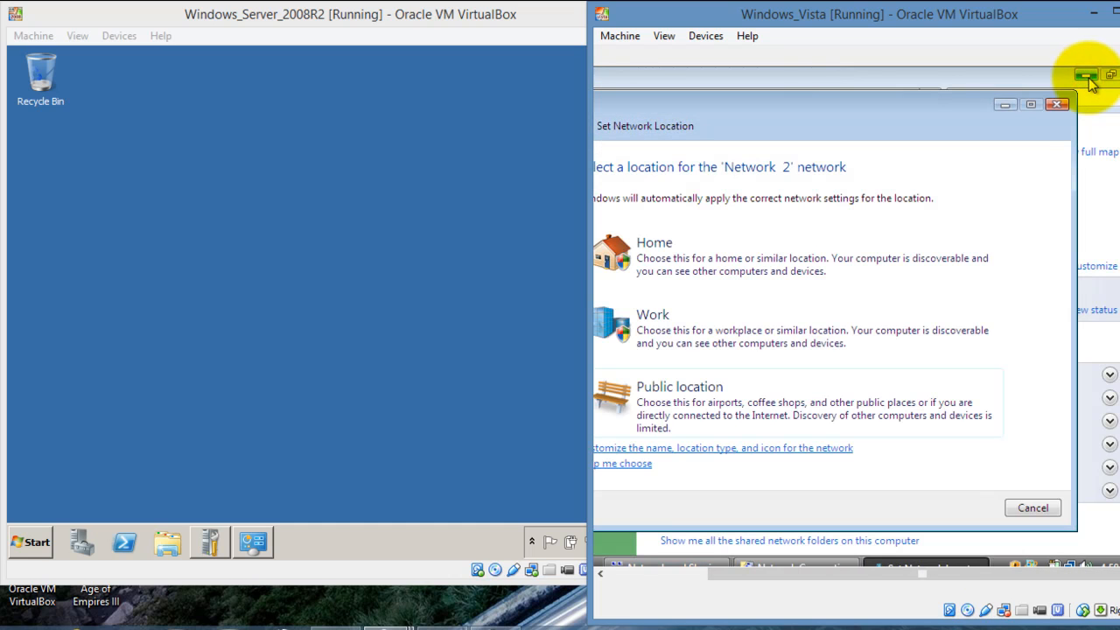
pyautogui.click(813, 406)
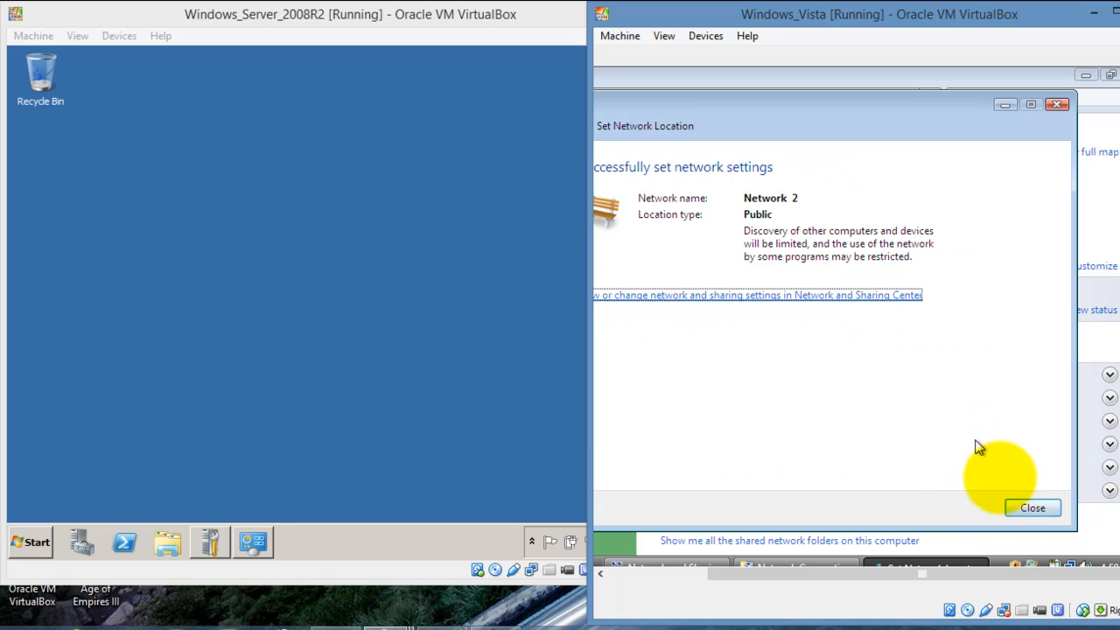
pyautogui.click(1033, 509)
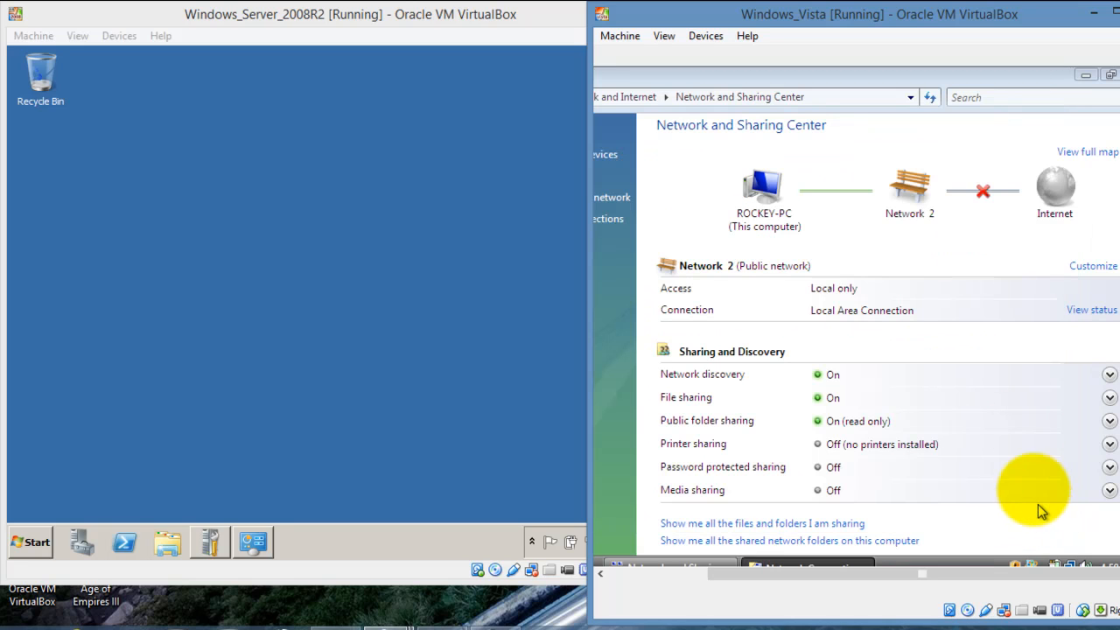
pyautogui.click(1084, 76)
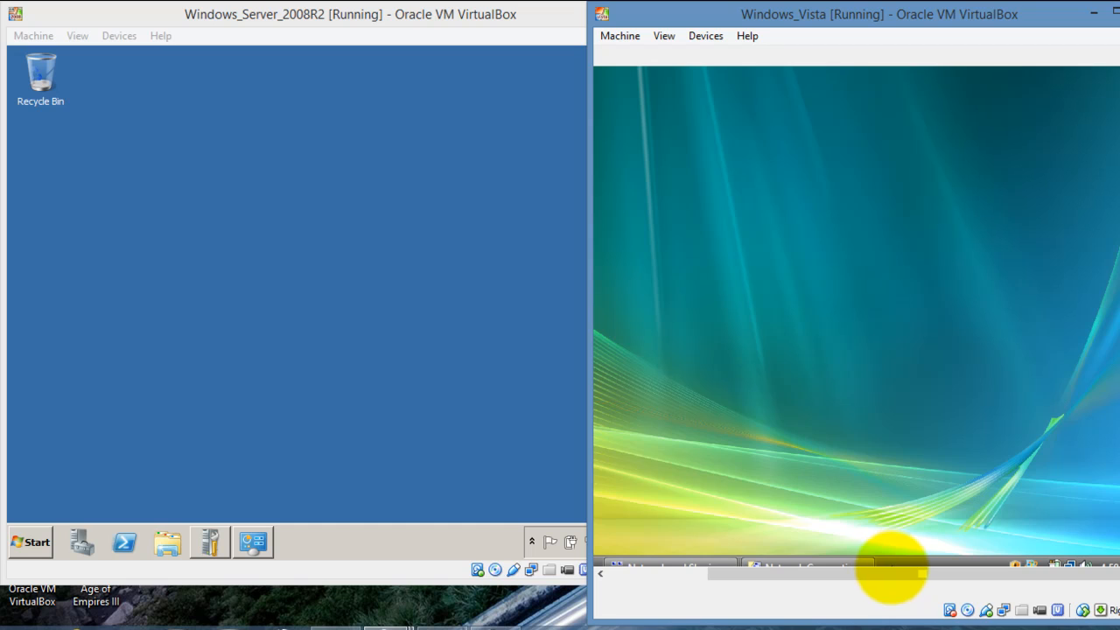
pyautogui.moveTo(896, 575); pyautogui.dragTo(672, 591)
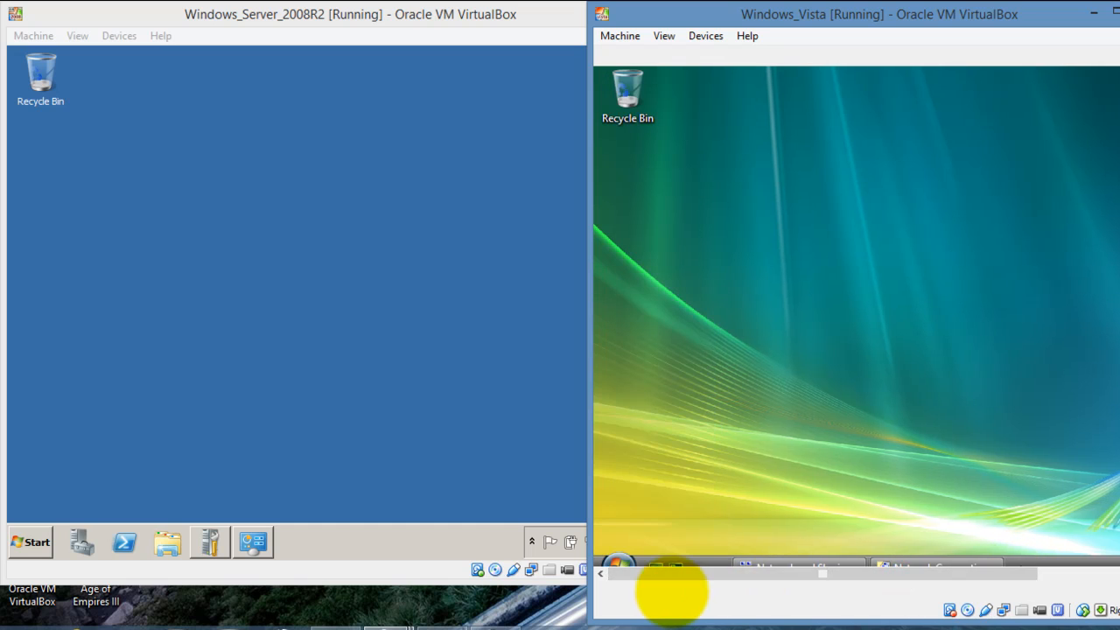
# - Open a Vista command prompt via Run and ping 192.168.0.1, getting four replies
pyautogui.click(619, 565)
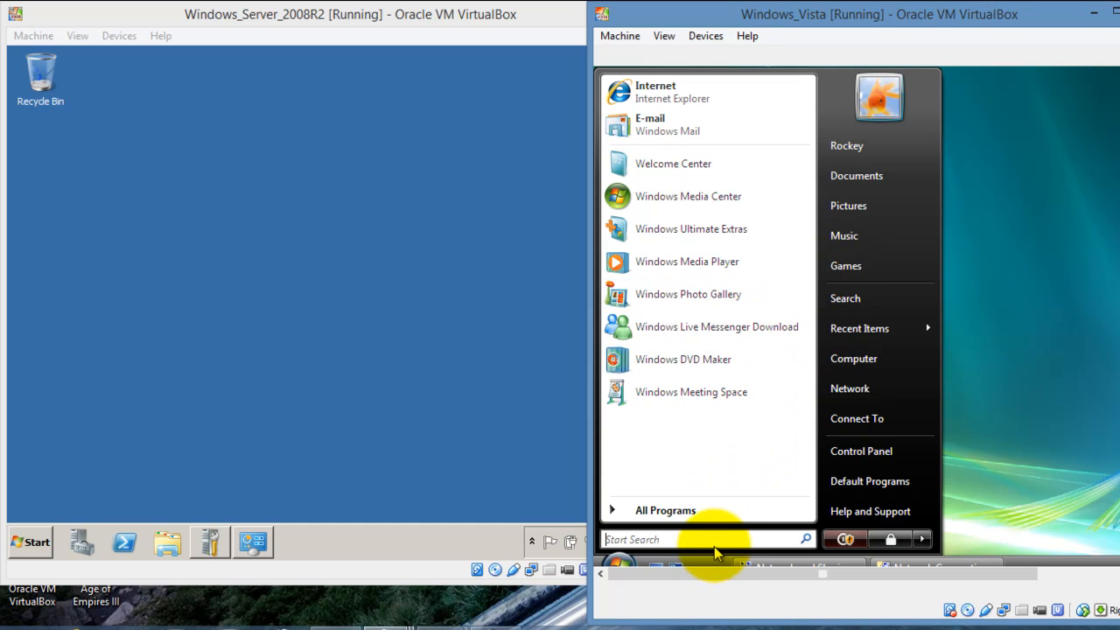
pyautogui.write('run')
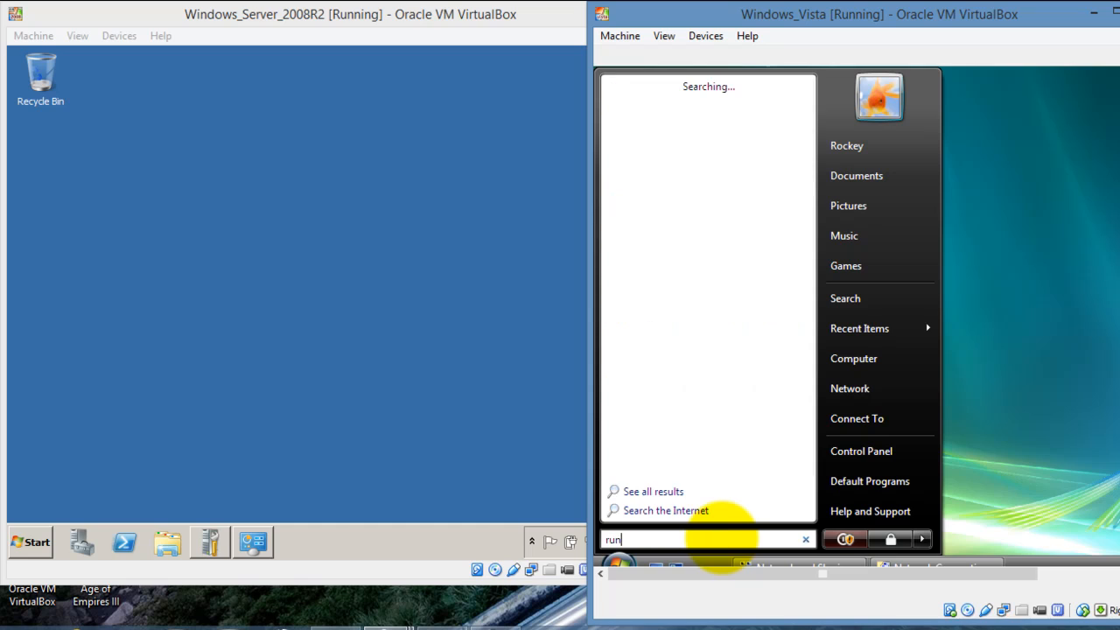
pyautogui.press('Return')
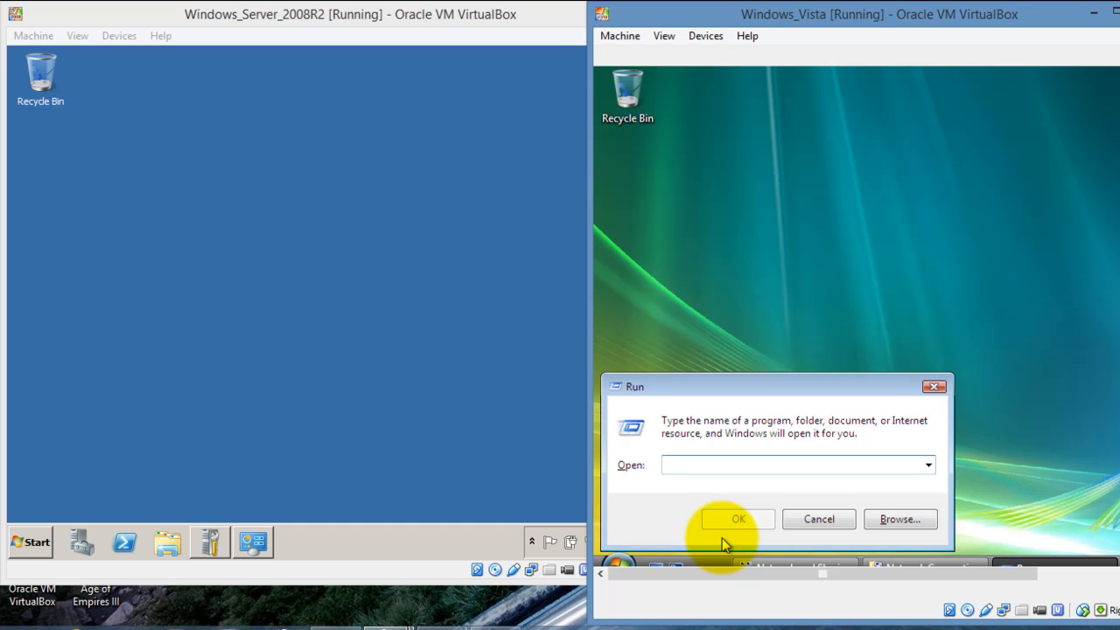
pyautogui.write('cmd')
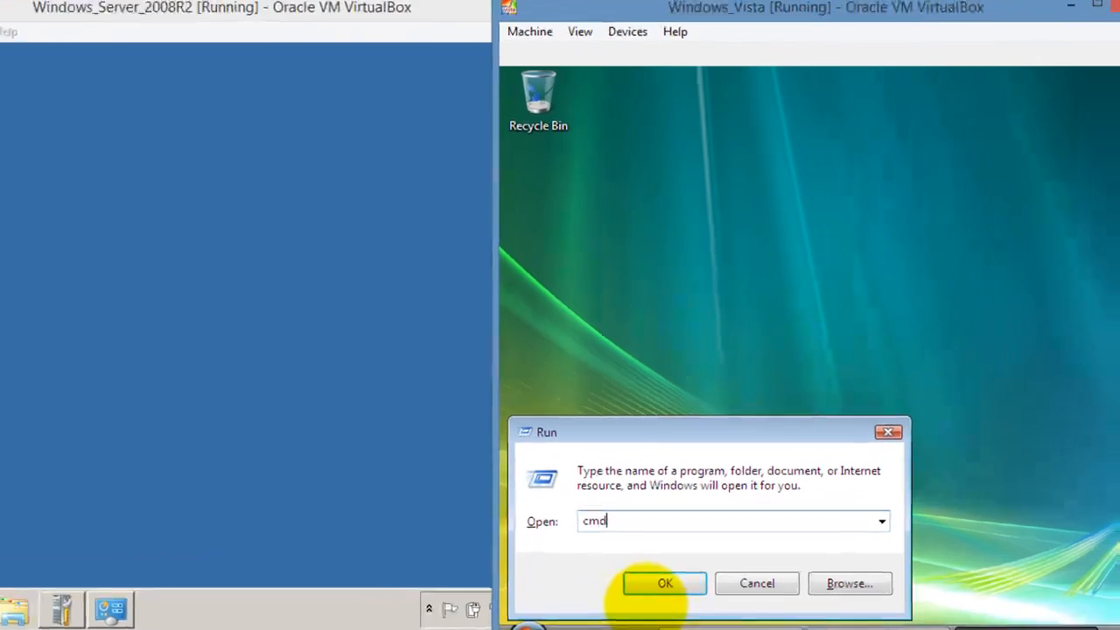
pyautogui.click(654, 584)
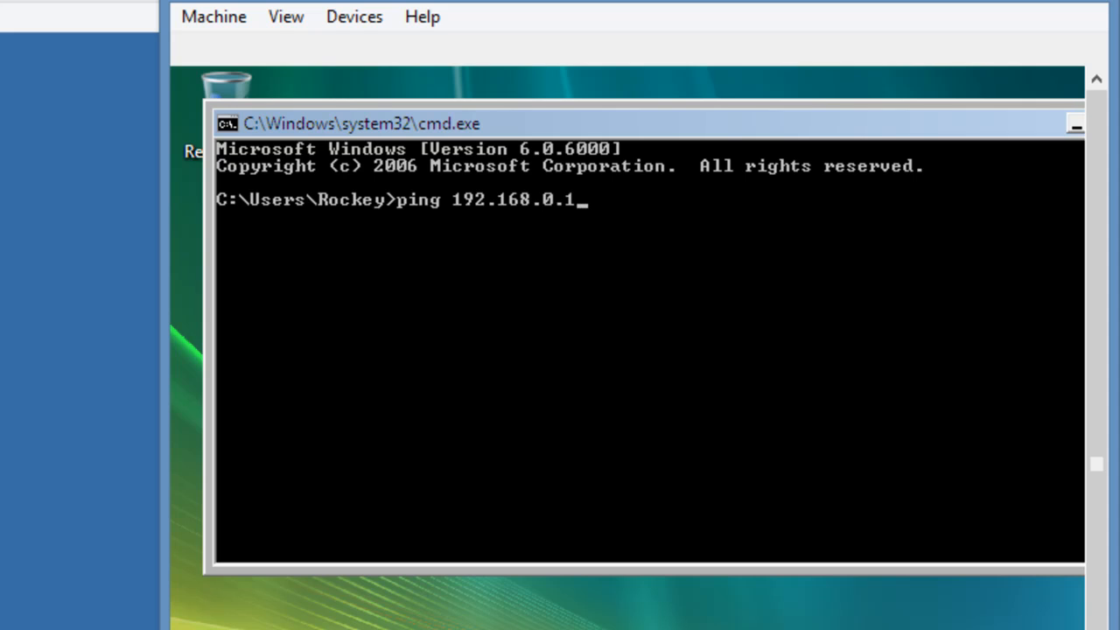
pyautogui.press('Return')
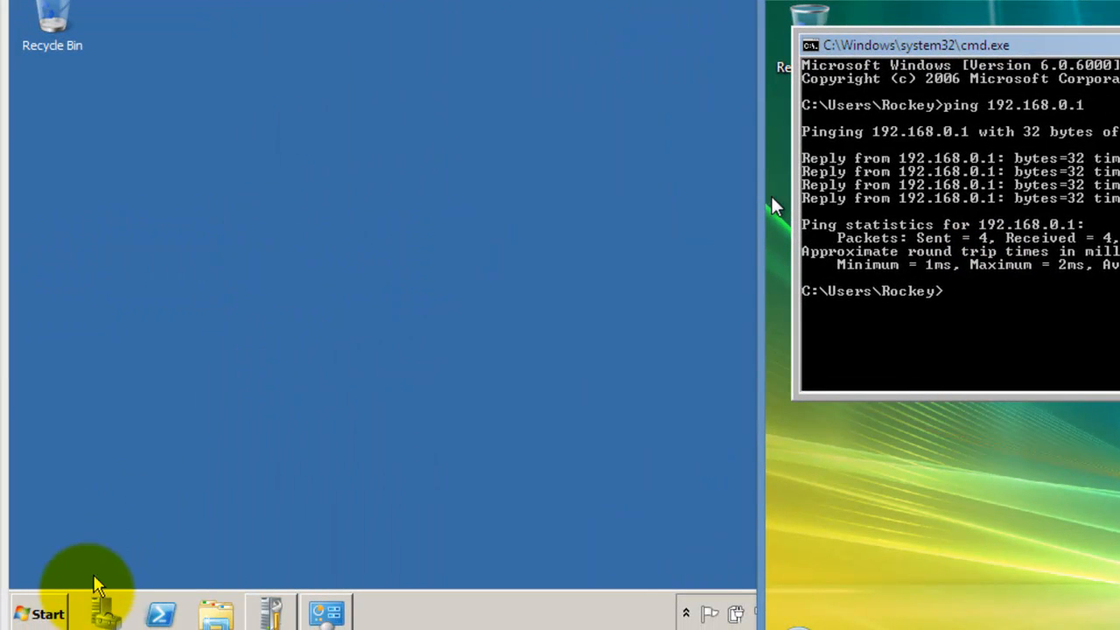
# - From a server command prompt, ping 192.168.0.2 and get 4 of 4 replies with 0% loss
pyautogui.click(39, 613)
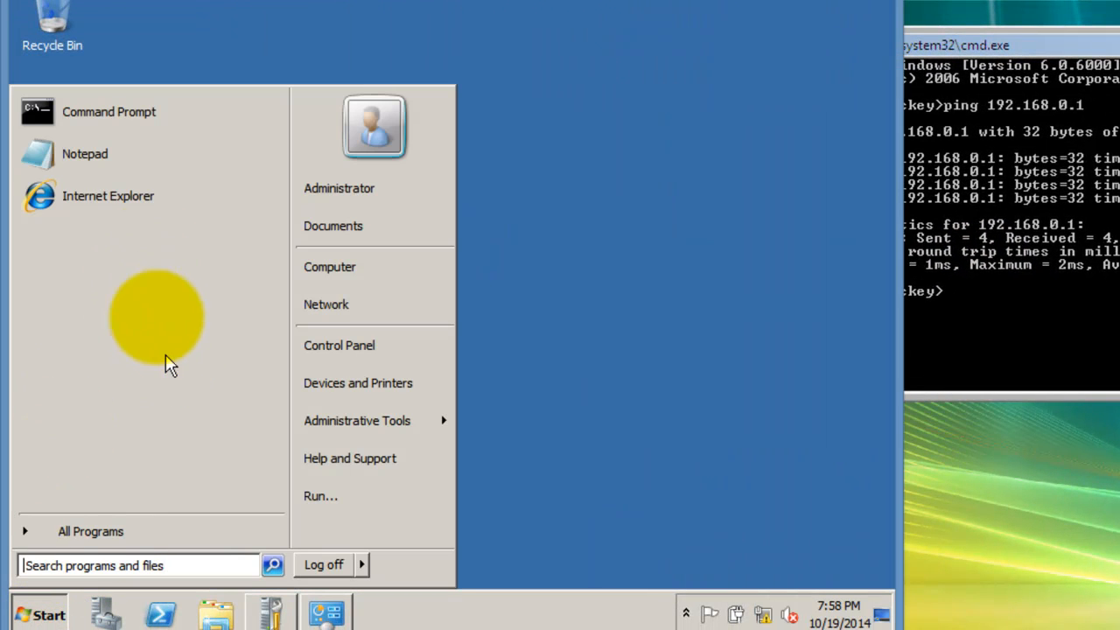
pyautogui.click(133, 112)
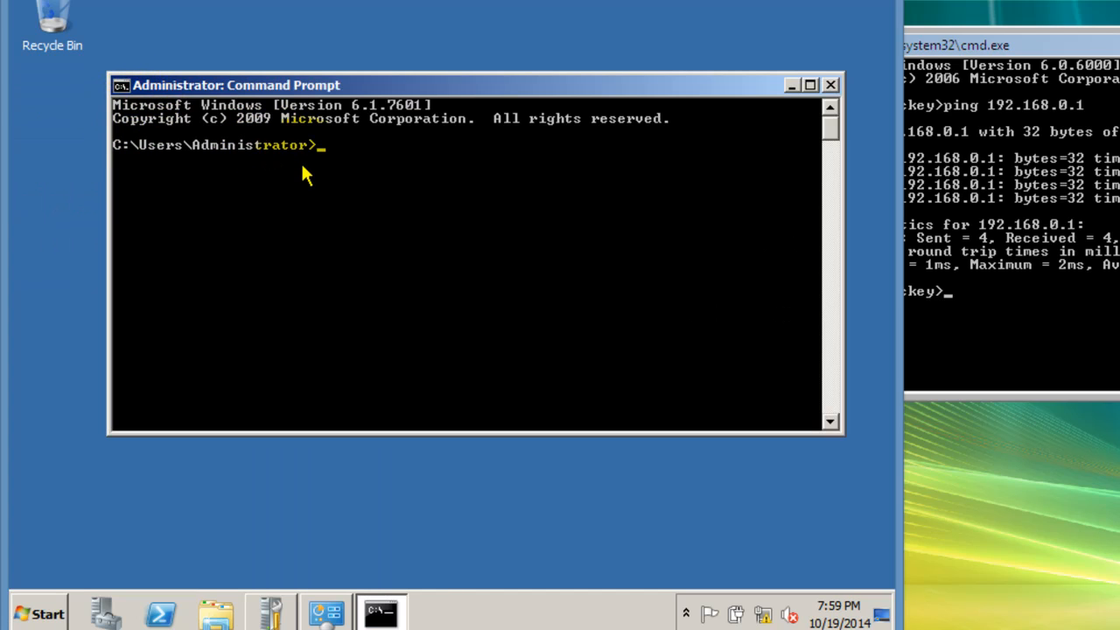
pyautogui.write('ping ')
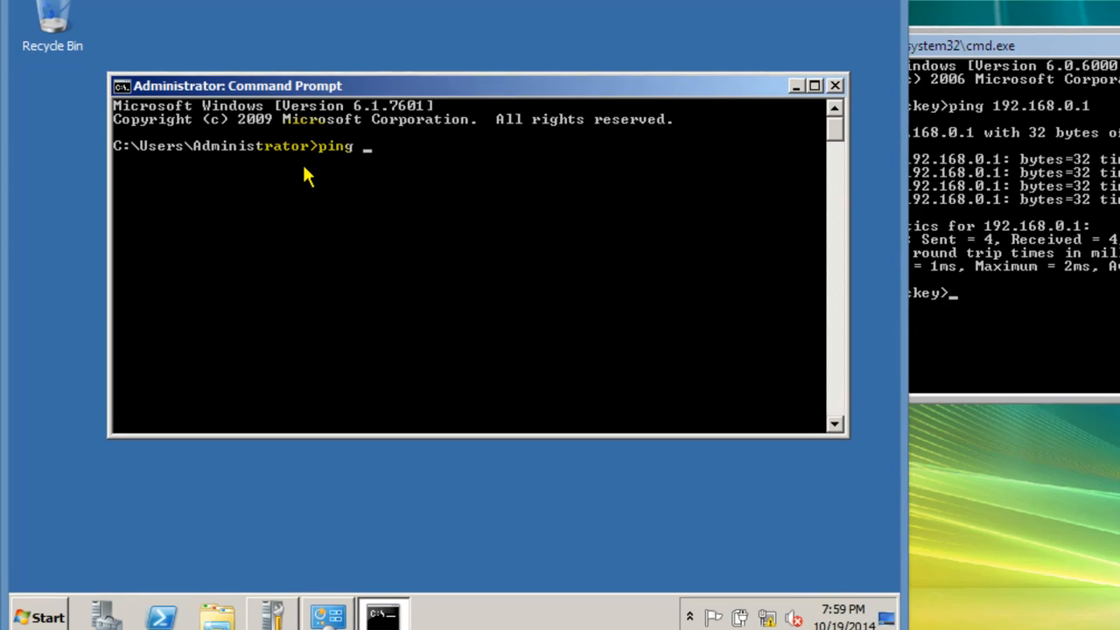
pyautogui.write('192.16')
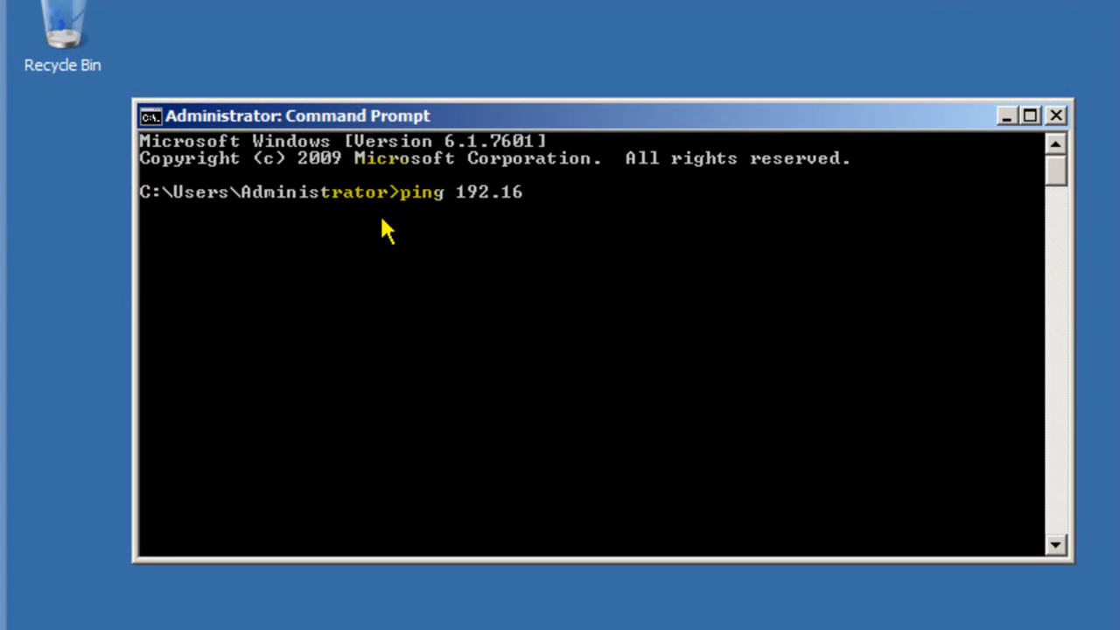
pyautogui.write('8.1')
pyautogui.write('.')
pyautogui.press('BackSpace')
pyautogui.press('BackSpace')
pyautogui.write('0.2')
pyautogui.press('Return')
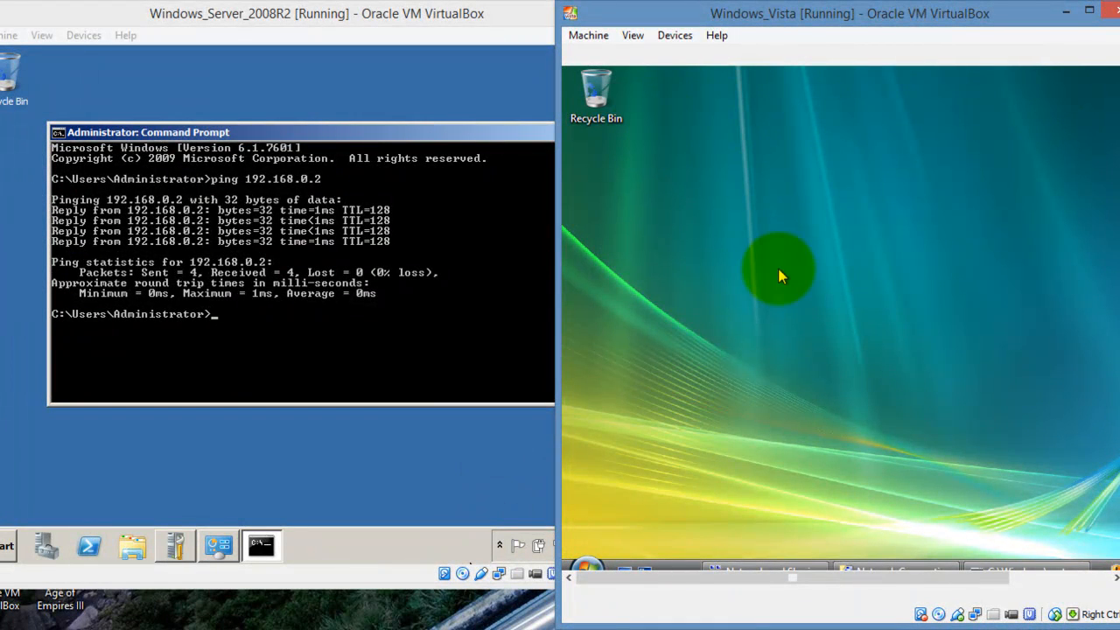
pyautogui.click(583, 565)
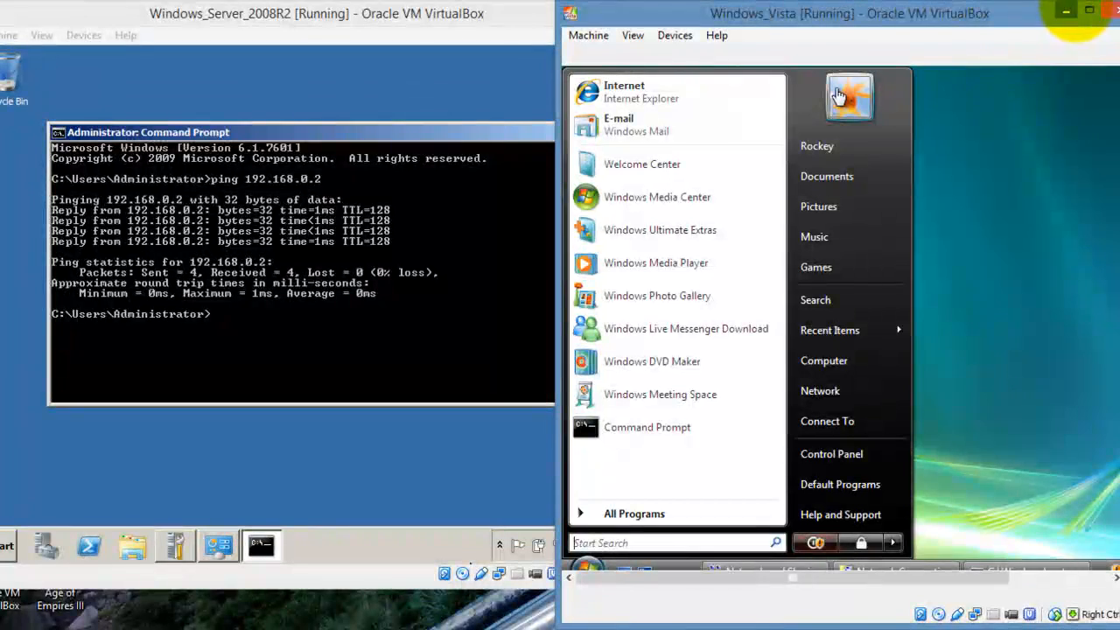
# - Maximize the Vista VM and open System Properties' Computer Name tab via Computer > Properties > Change settings
pyautogui.click(1089, 8)
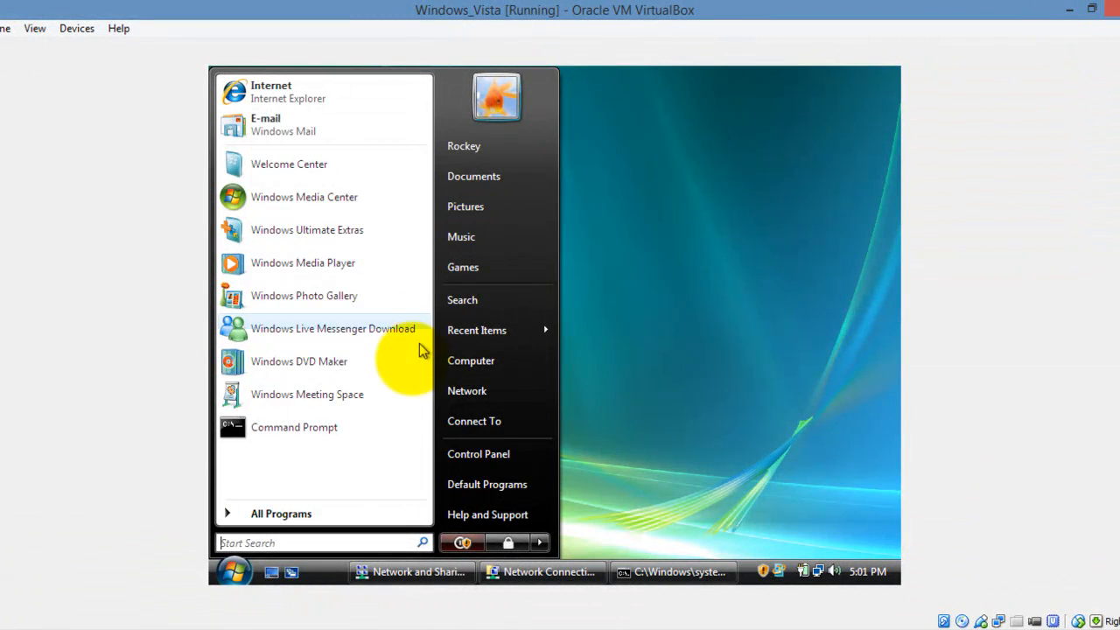
pyautogui.rightClick(469, 354)
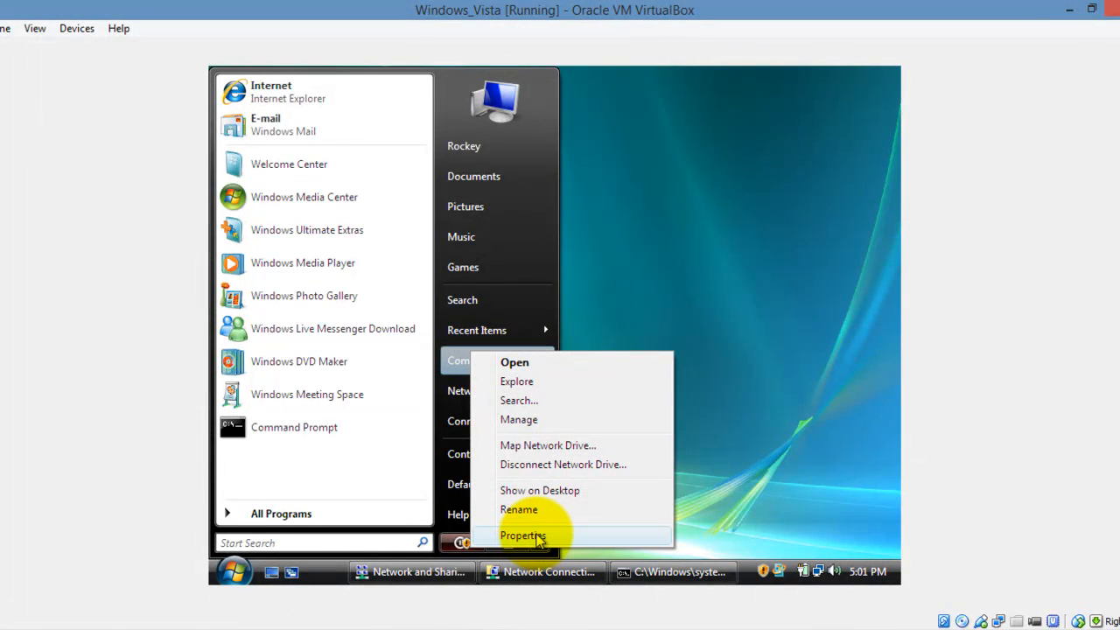
pyautogui.click(539, 536)
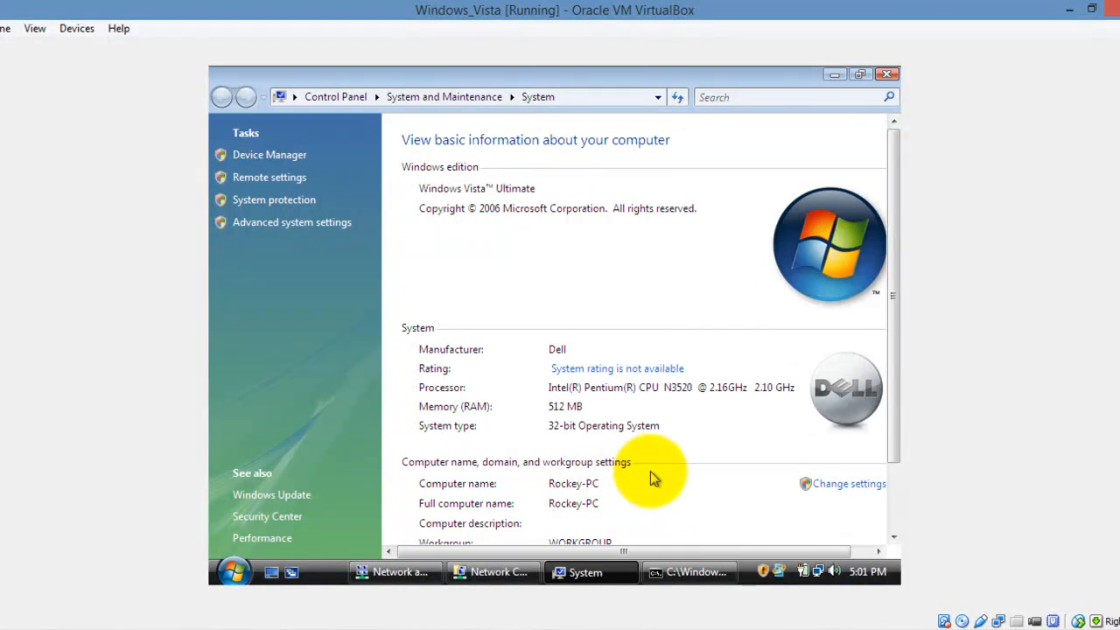
pyautogui.moveTo(891, 331); pyautogui.dragTo(904, 438)
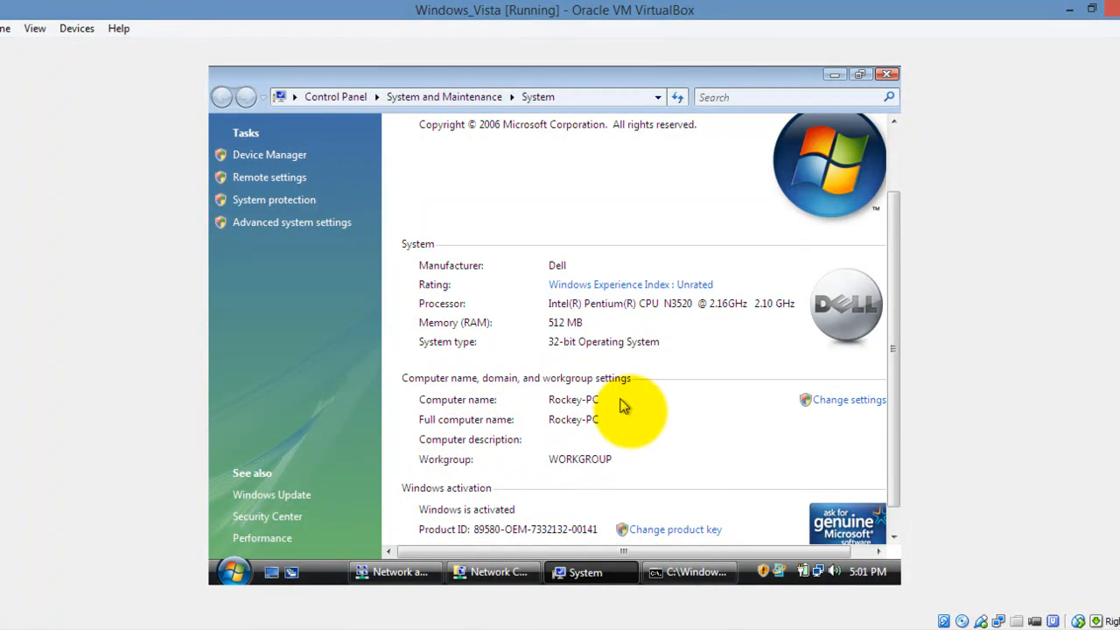
pyautogui.click(834, 404)
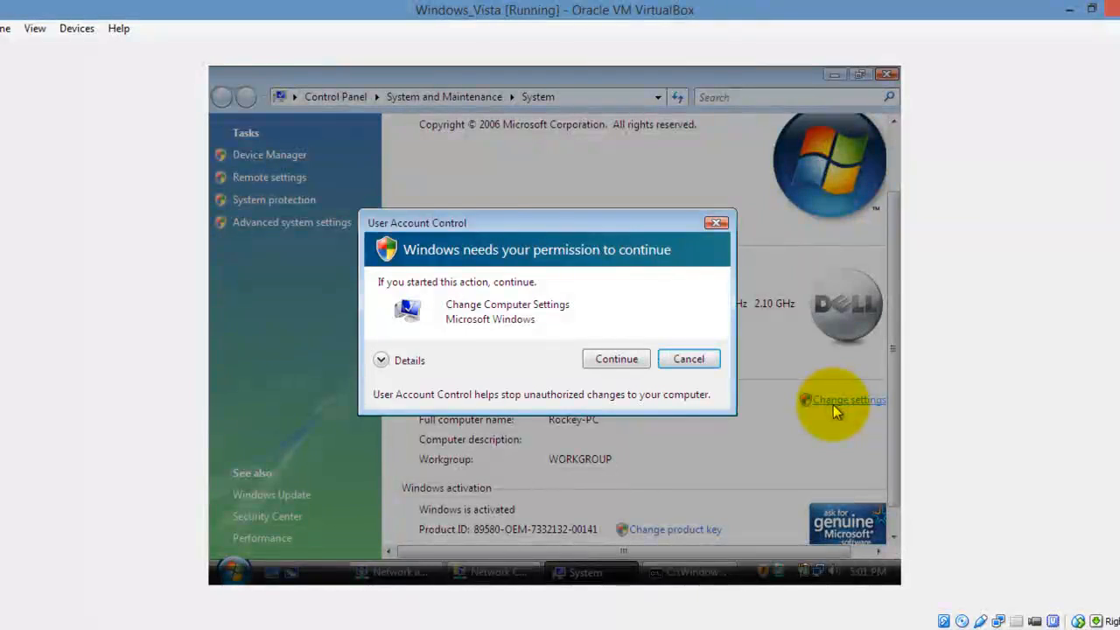
pyautogui.click(616, 358)
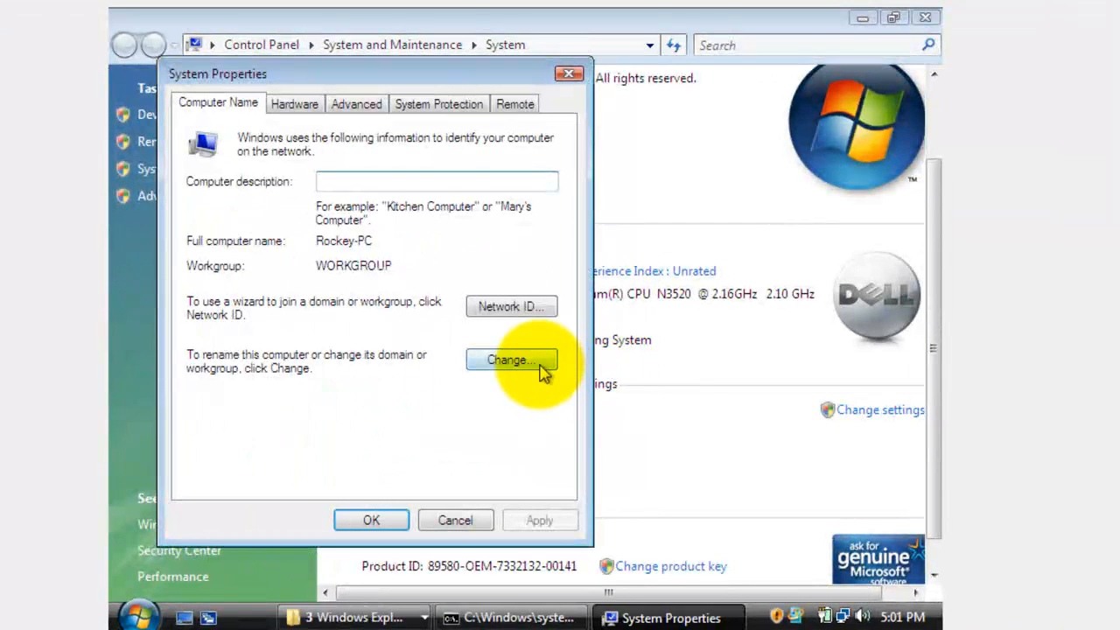
# - Make the Vista computer a member of the rockland domain
pyautogui.click(530, 361)
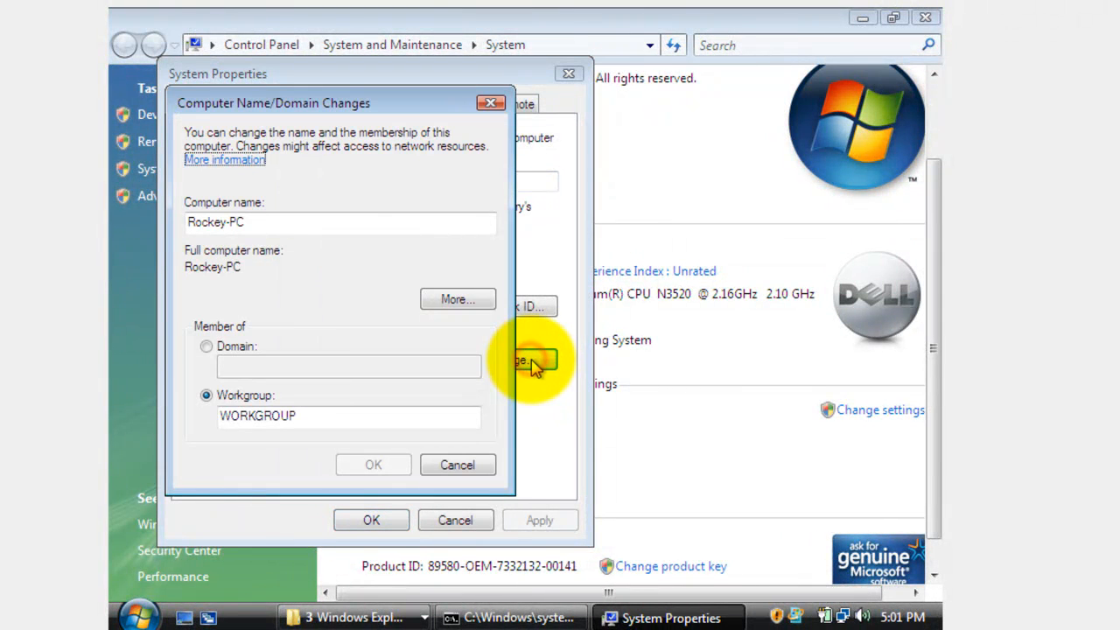
pyautogui.click(205, 346)
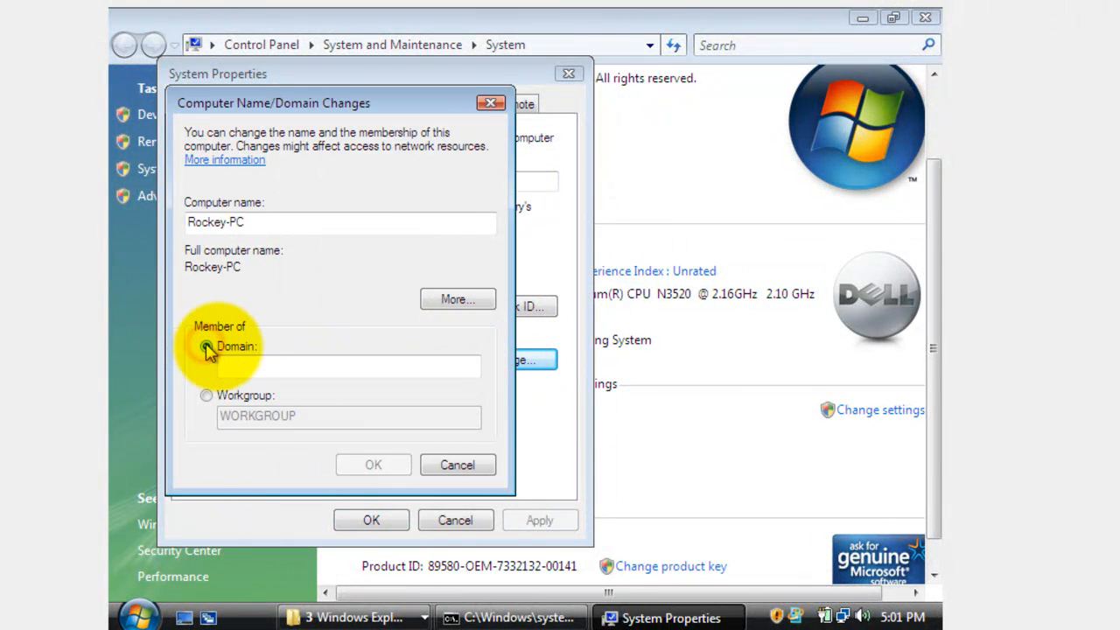
pyautogui.click(236, 361)
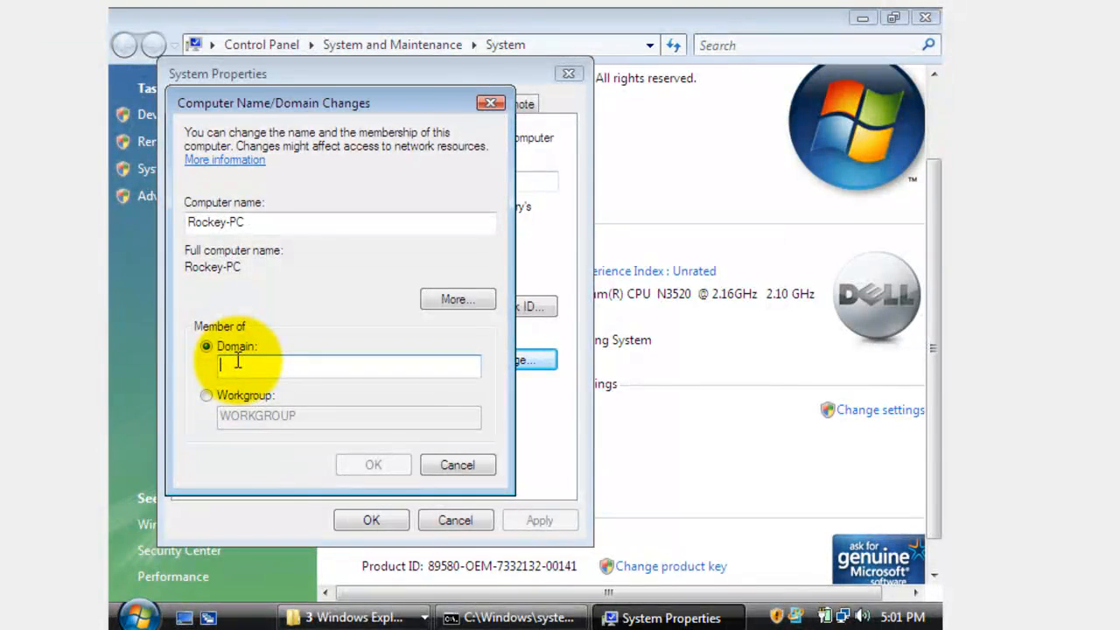
pyautogui.write('rockland')
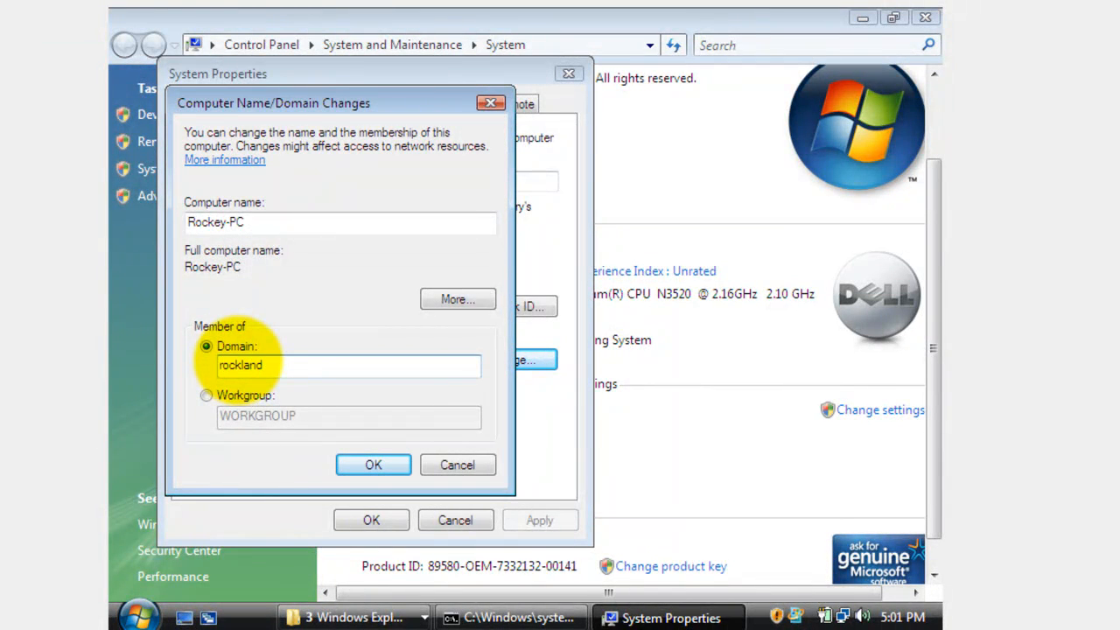
pyautogui.click(346, 464)
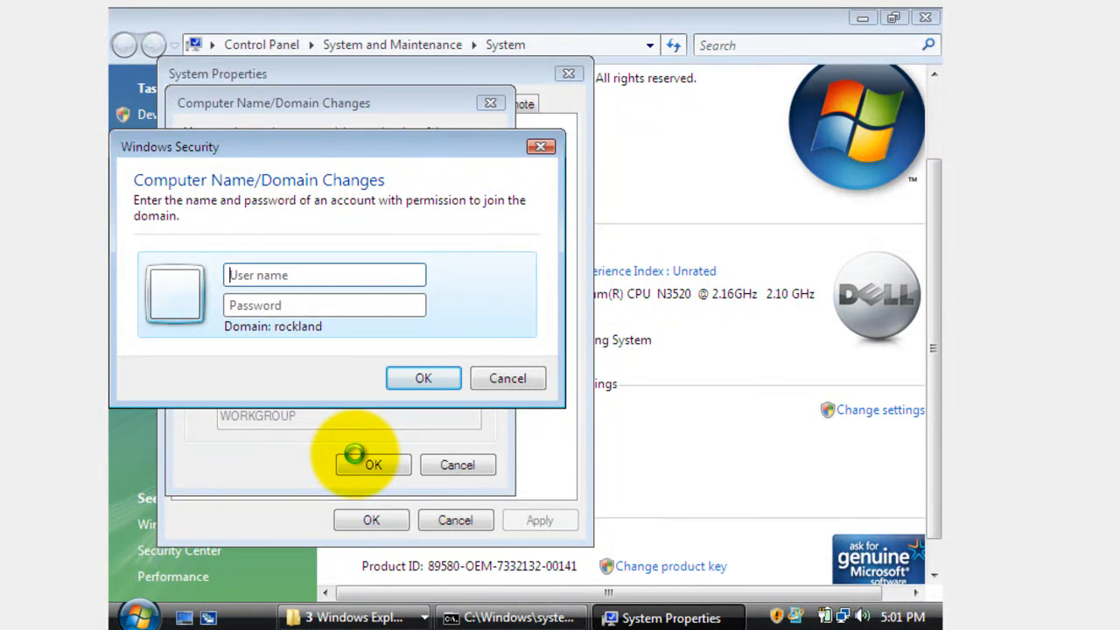
# - Authorise the domain join with the Administrator account and its password
pyautogui.write('Admi')
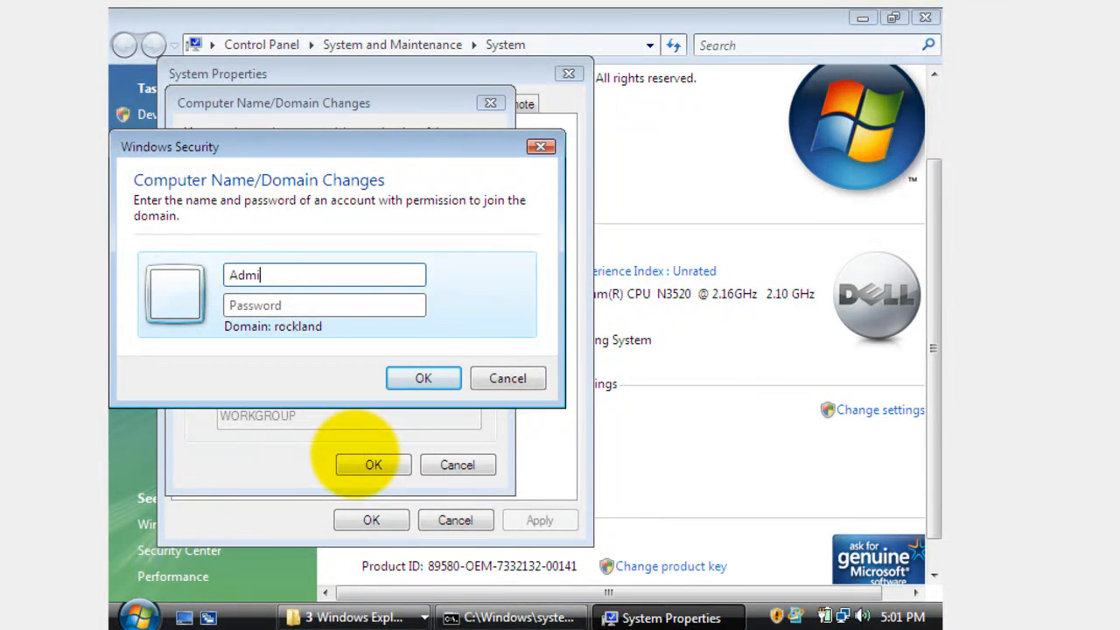
pyautogui.write('nistrator')
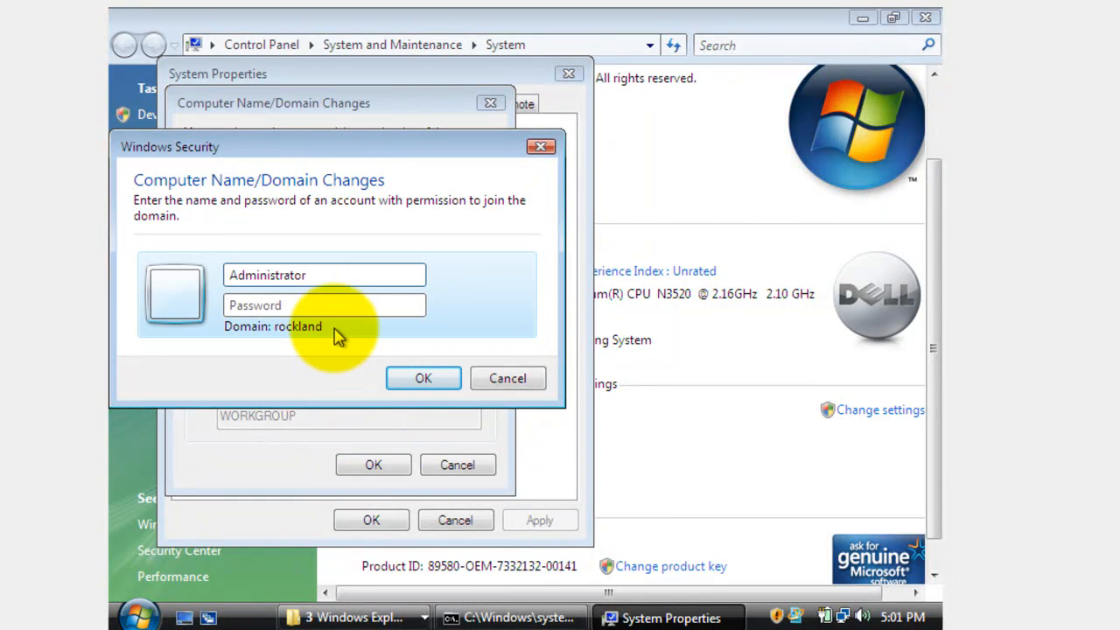
pyautogui.click(345, 304)
pyautogui.write('p')
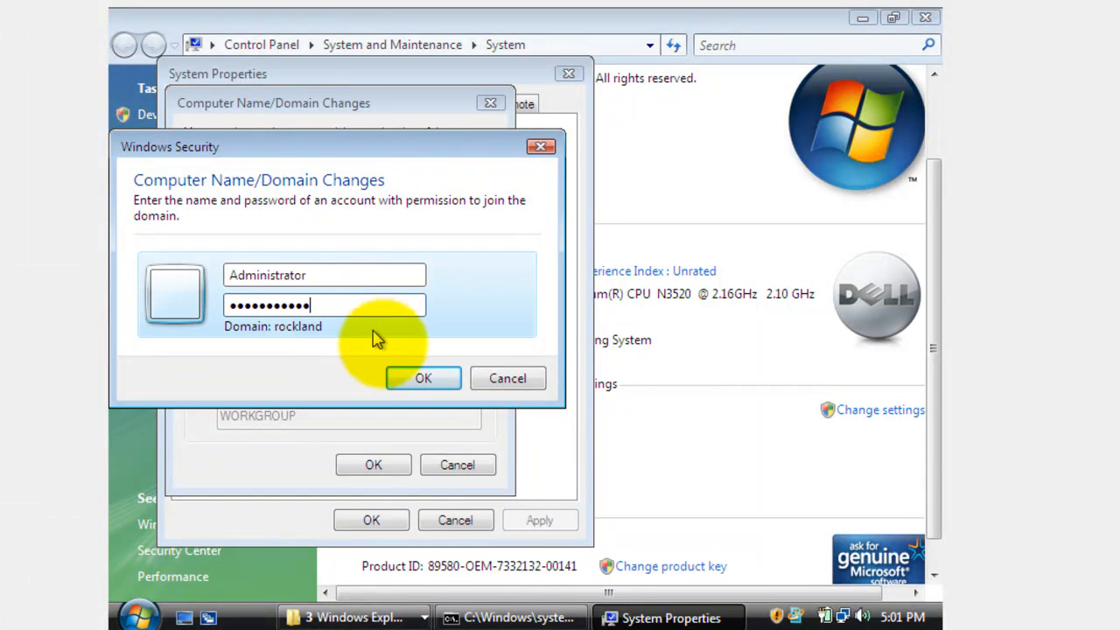
pyautogui.click(402, 377)
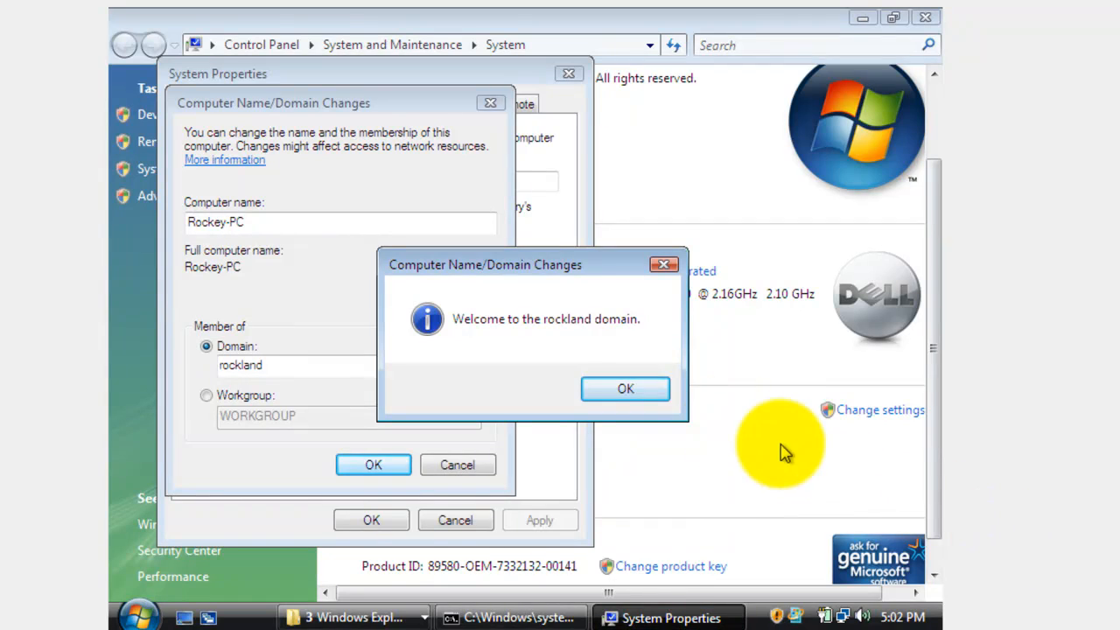
# - Dismiss the rockland welcome and restart notices, close System Properties, and restart Vista
pyautogui.click(653, 389)
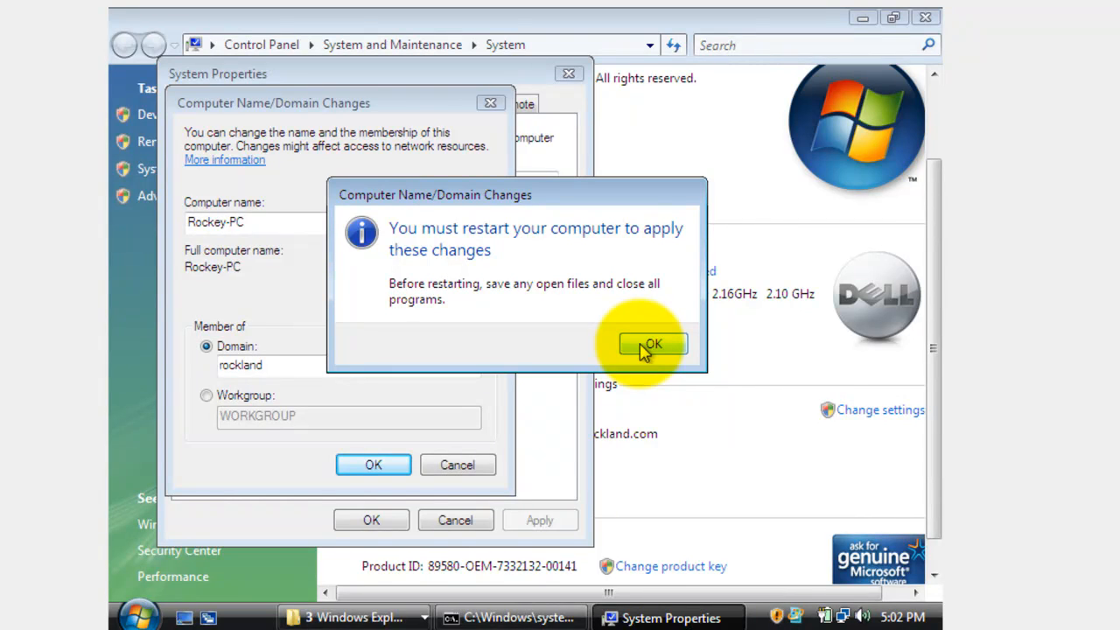
pyautogui.click(652, 345)
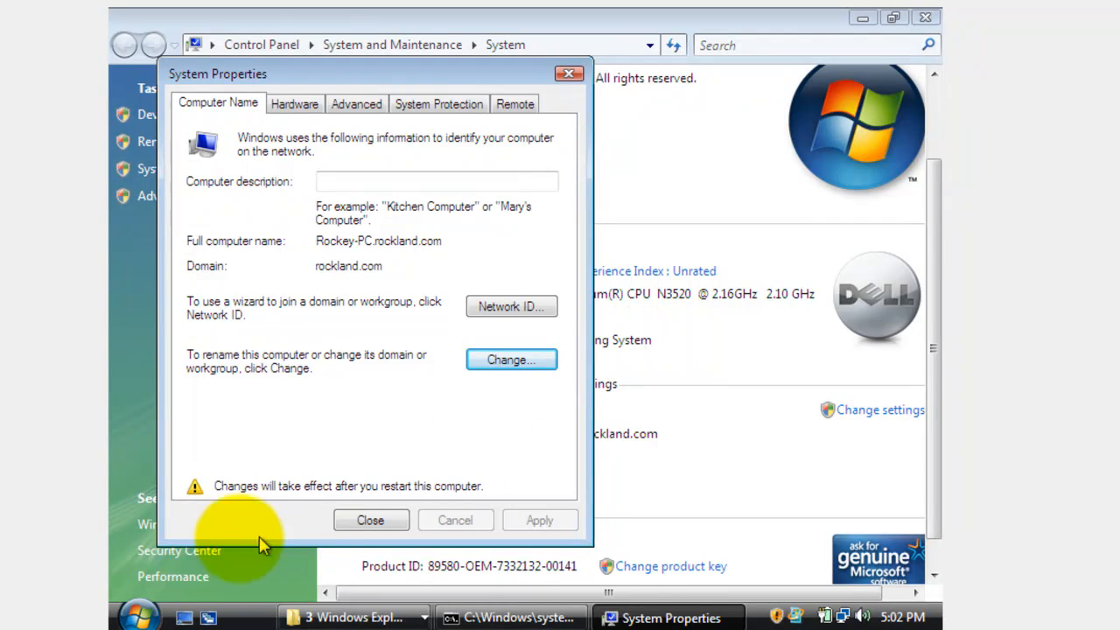
pyautogui.click(368, 520)
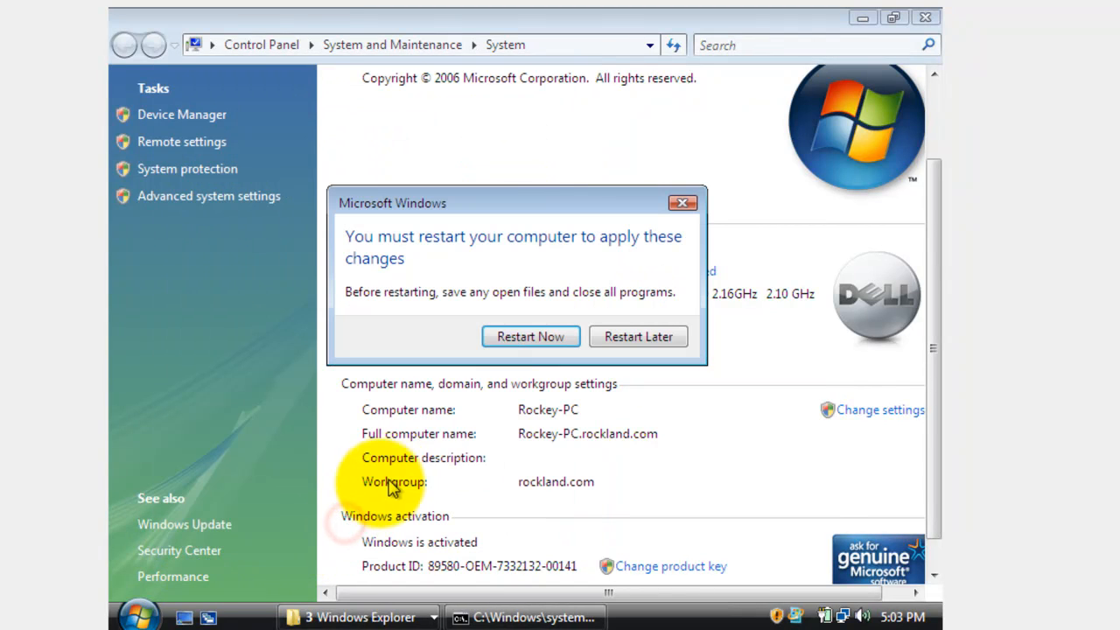
pyautogui.click(515, 345)
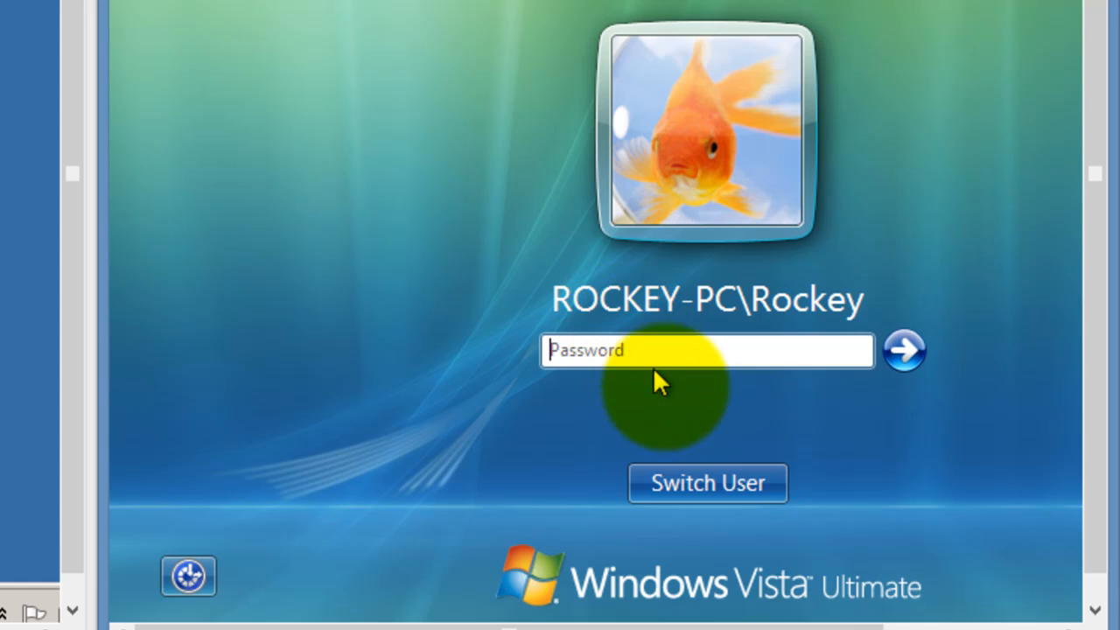
# - Switch from the local account to the Other User logon on ROCKLAND
pyautogui.click(720, 478)
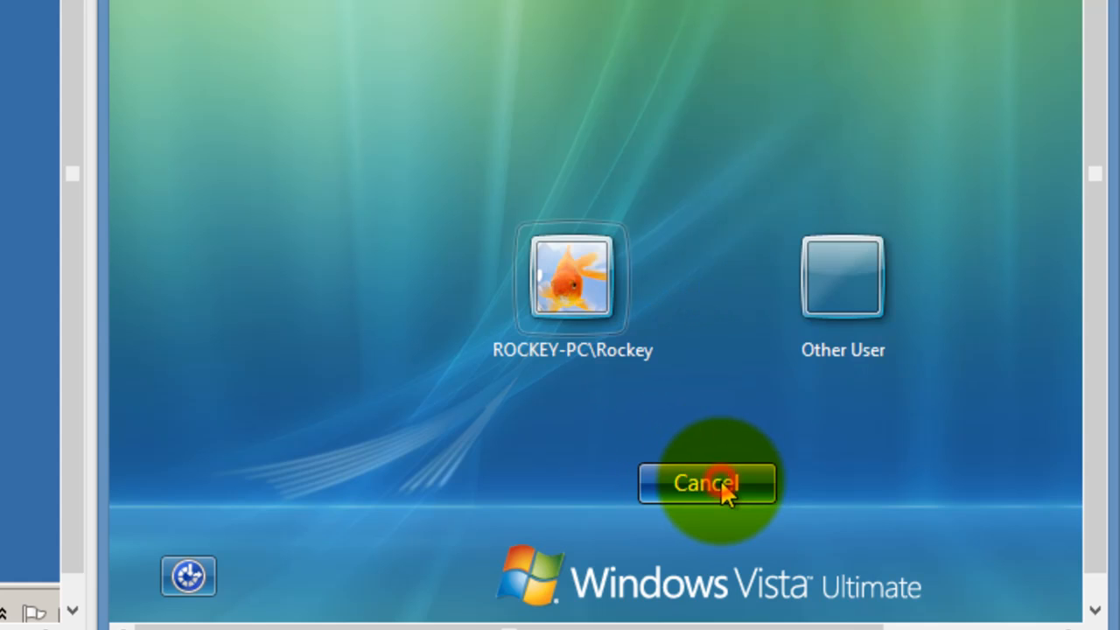
pyautogui.click(861, 269)
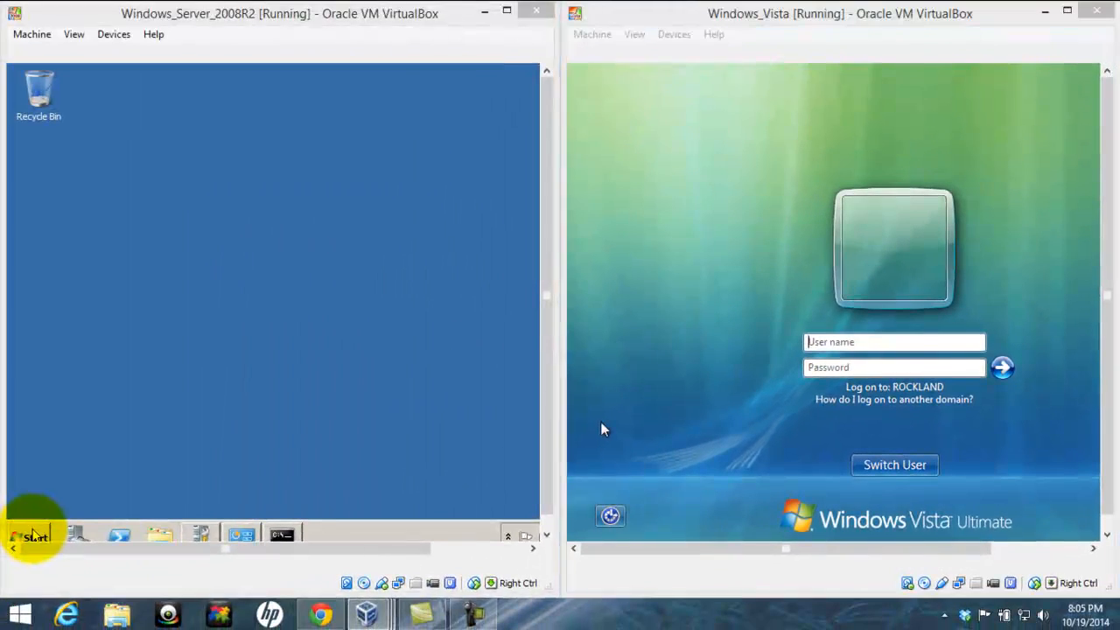
# - Launch Server Manager from Administrative Tools and expand Roles and Active Directory Domain Services
pyautogui.click(33, 528)
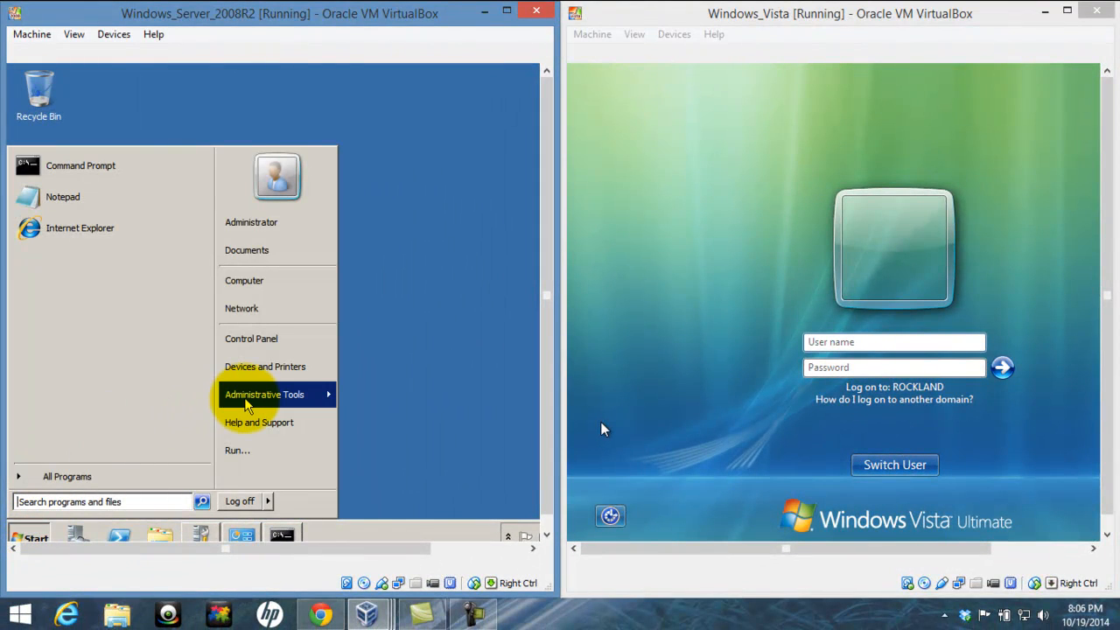
pyautogui.moveTo(248, 405)
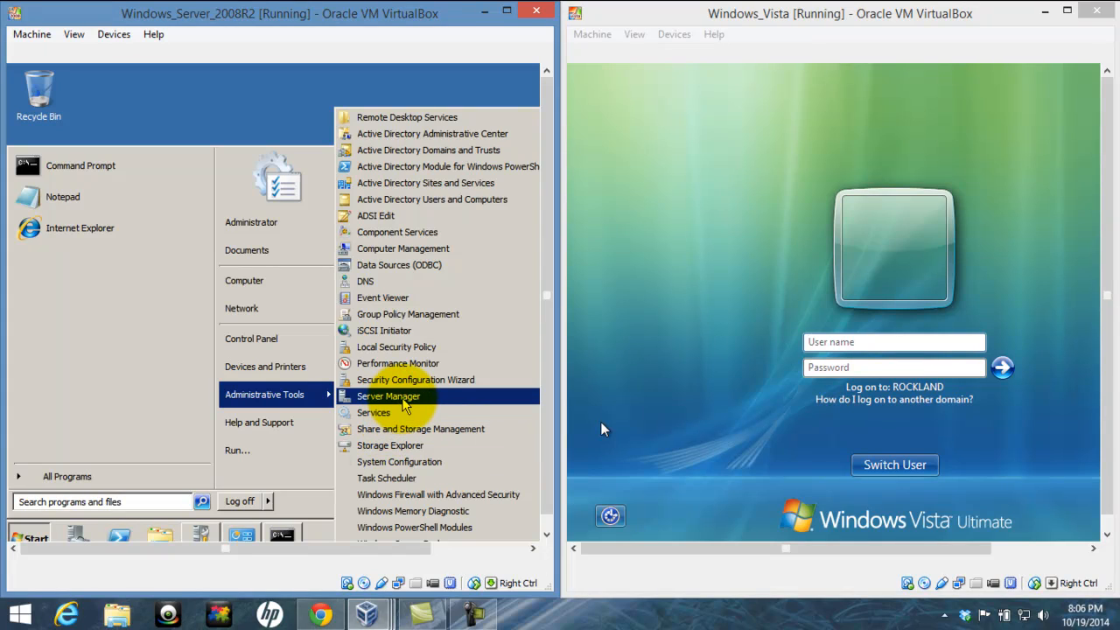
pyautogui.click(401, 397)
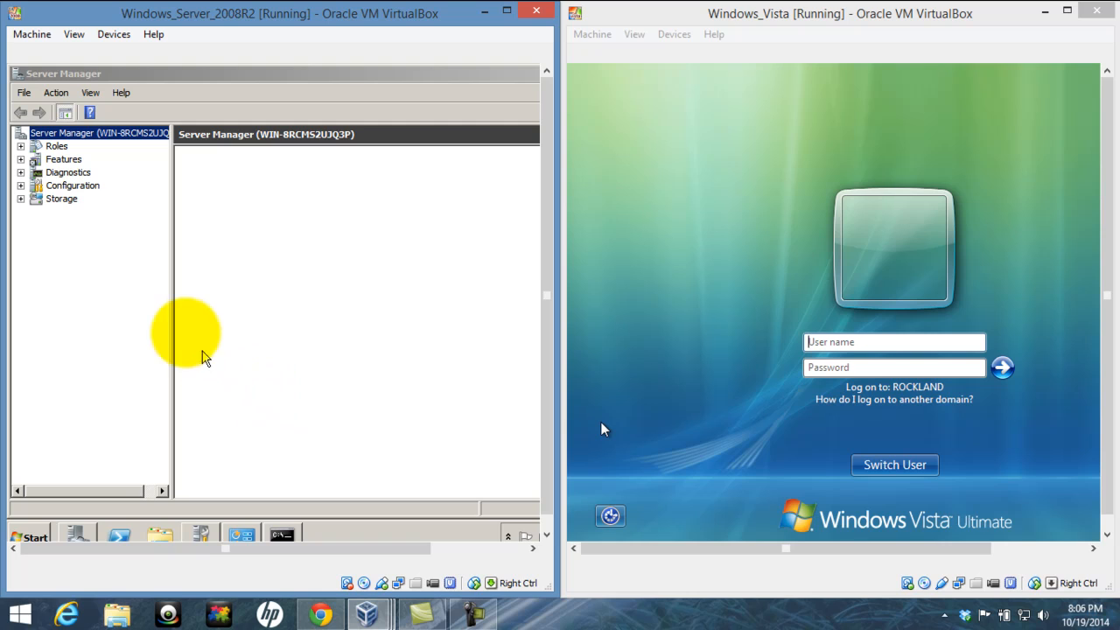
pyautogui.doubleClick(57, 146)
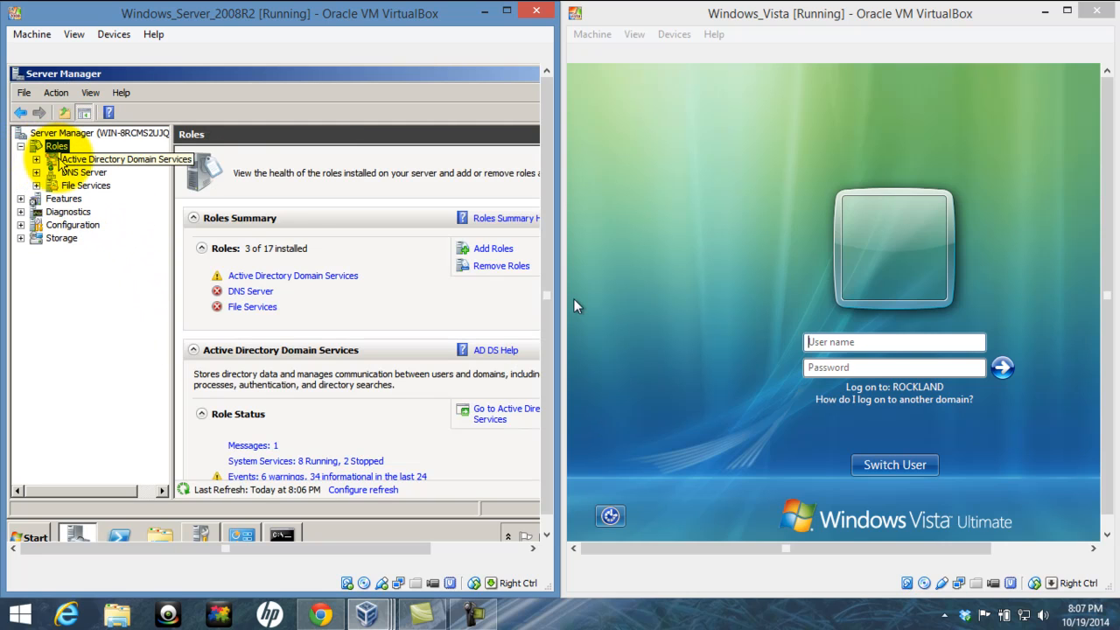
pyautogui.click(37, 161)
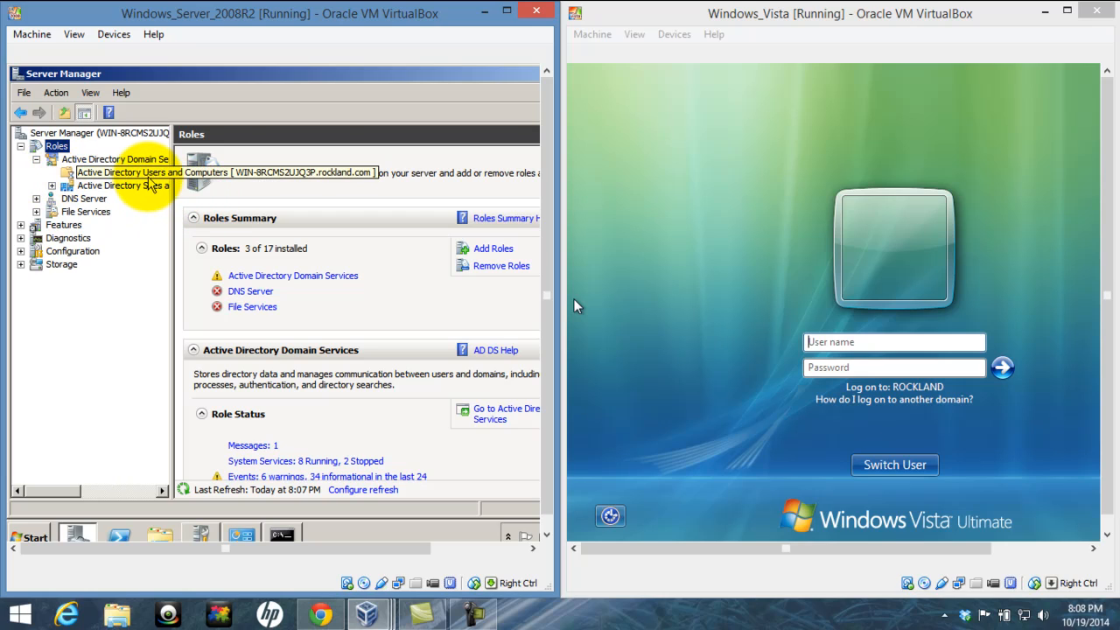
# - Open rockland.com's Users container in AD Users and Computers and show its New object choices
pyautogui.click(147, 174)
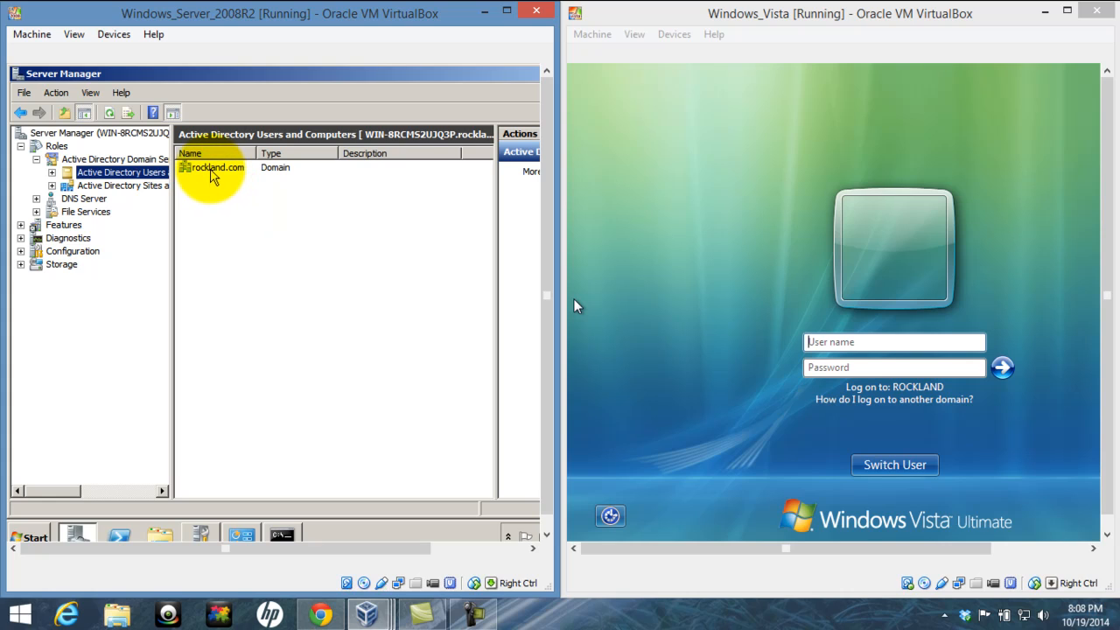
pyautogui.doubleClick(214, 168)
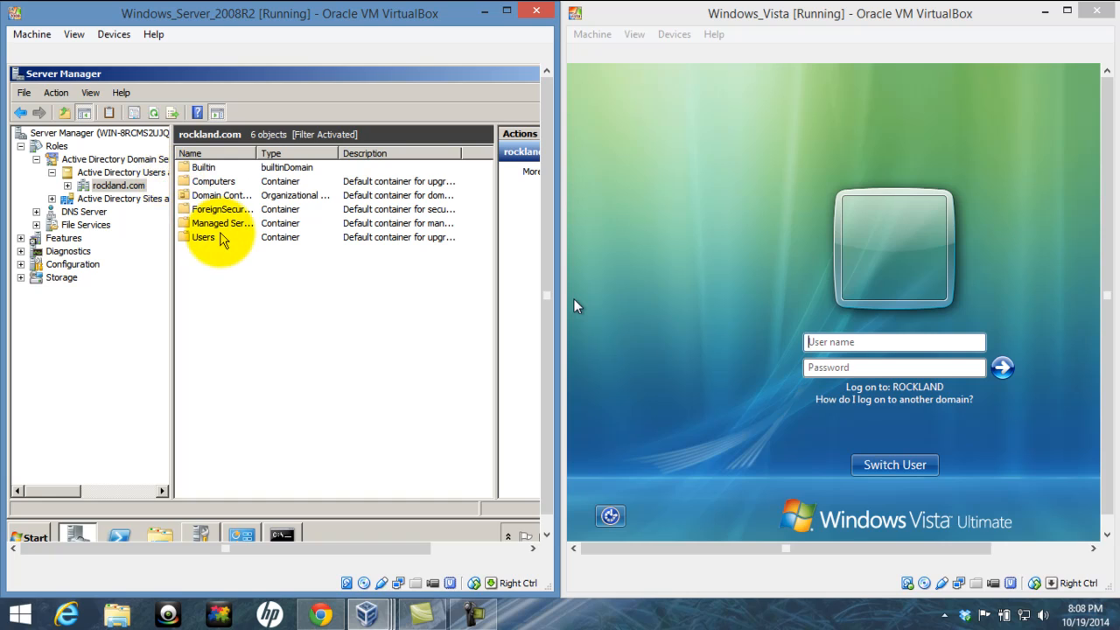
pyautogui.doubleClick(209, 238)
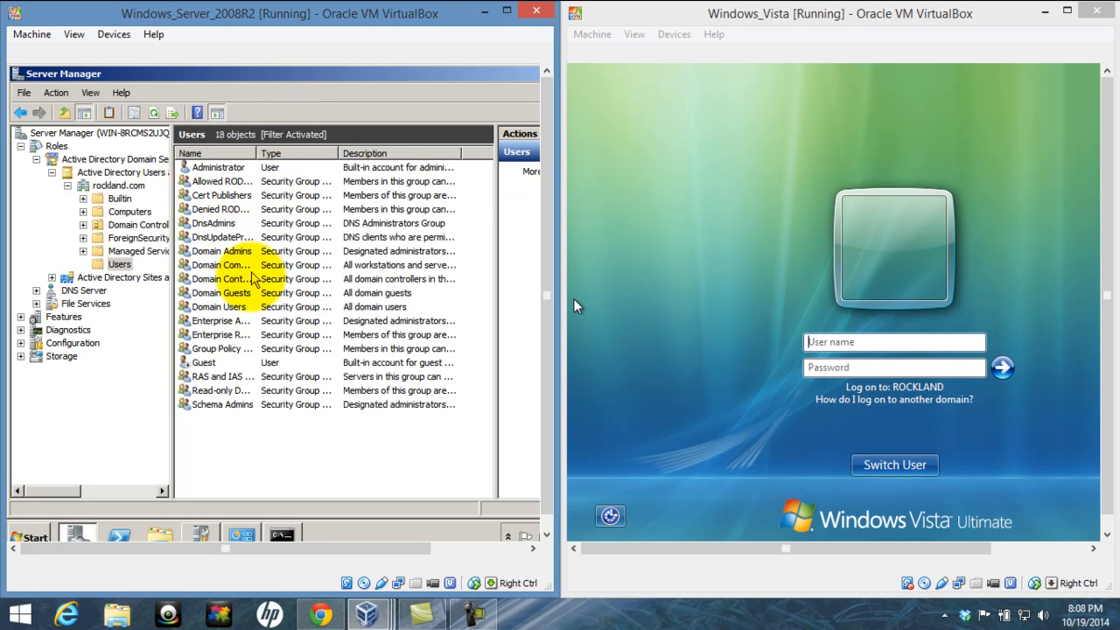
pyautogui.click(251, 406)
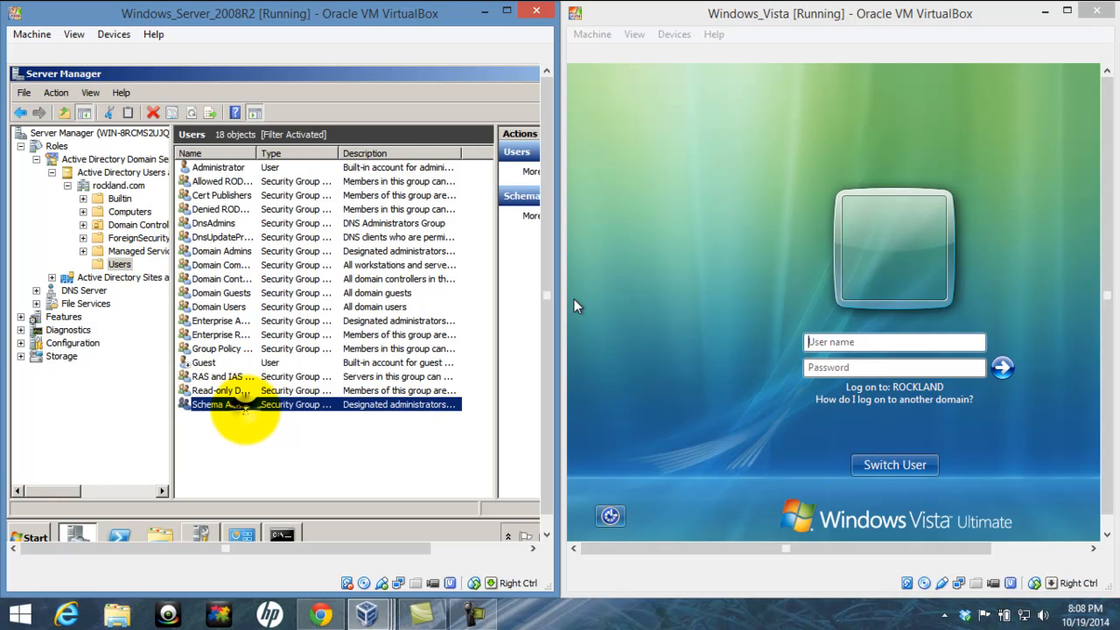
pyautogui.rightClick(254, 407)
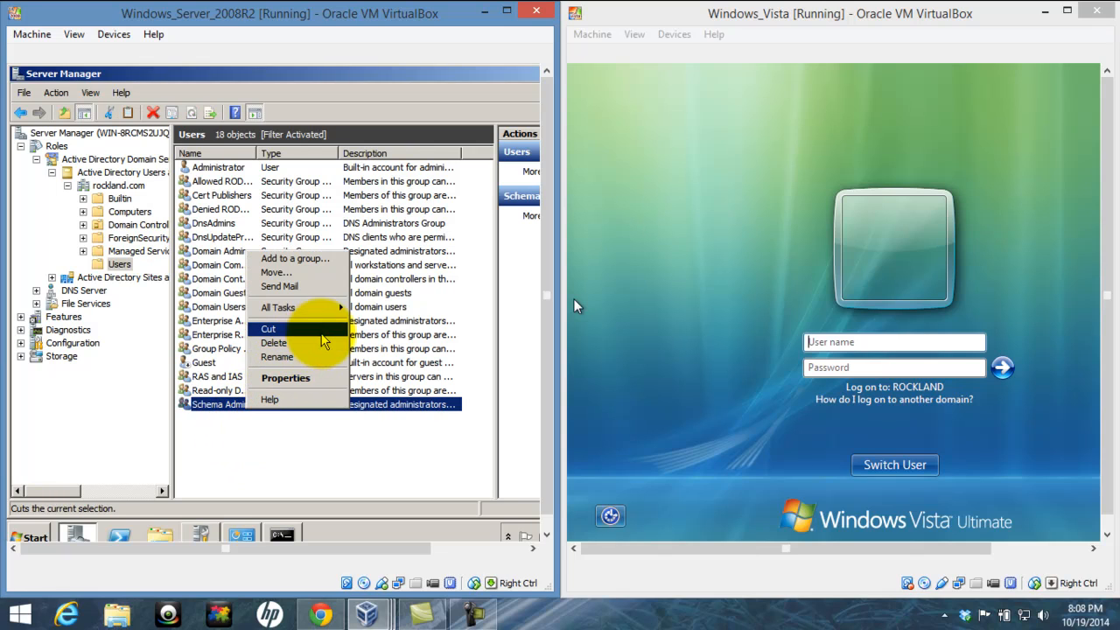
pyautogui.click(267, 459)
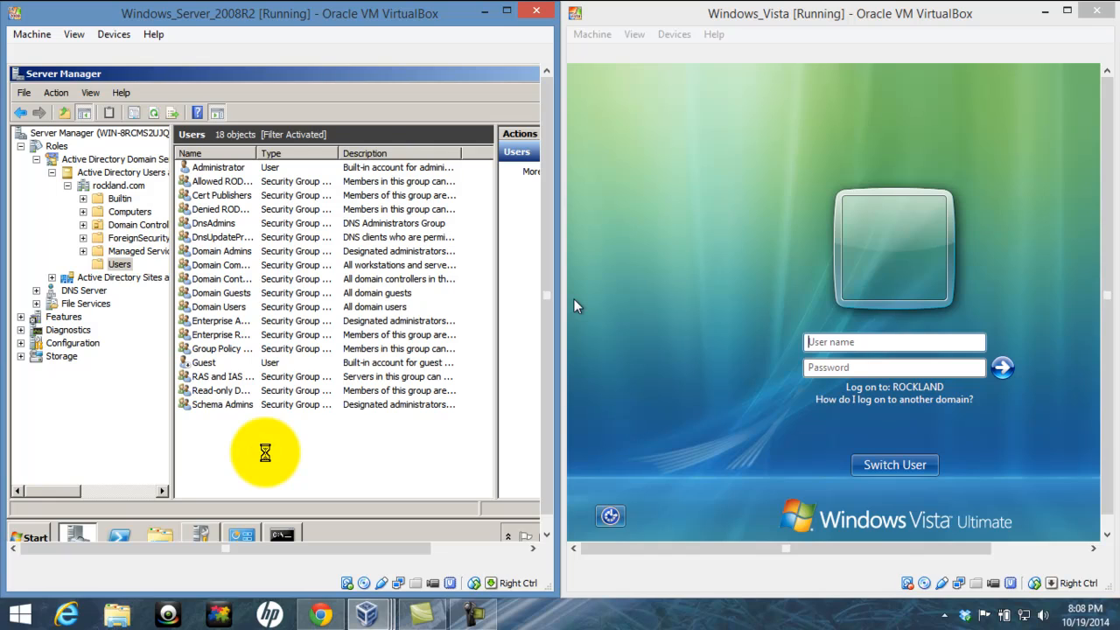
pyautogui.rightClick(267, 459)
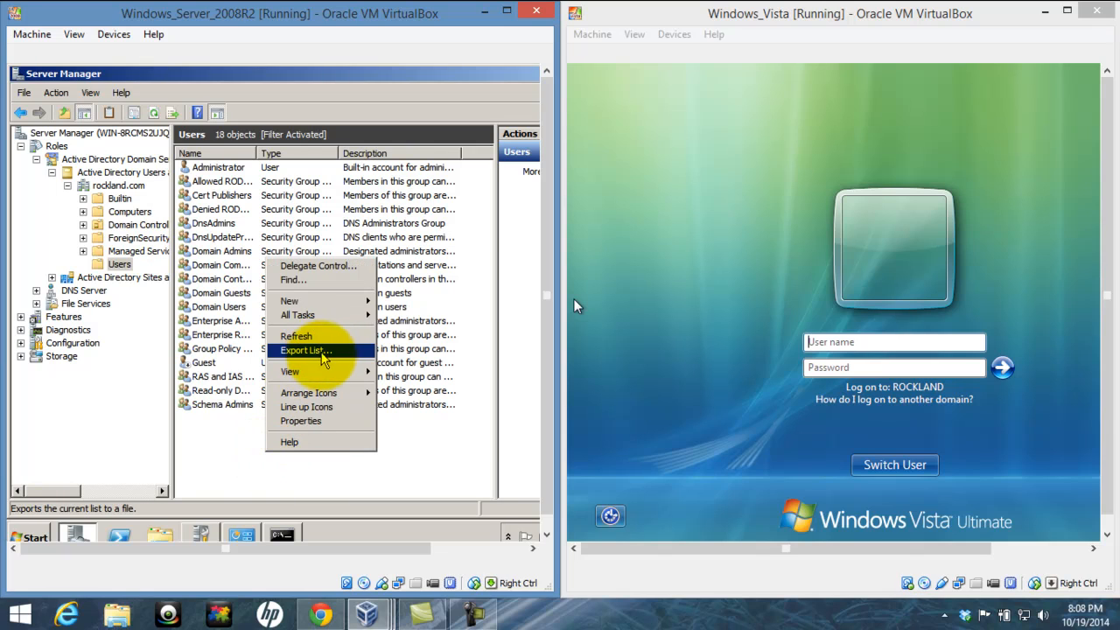
pyautogui.moveTo(328, 300)
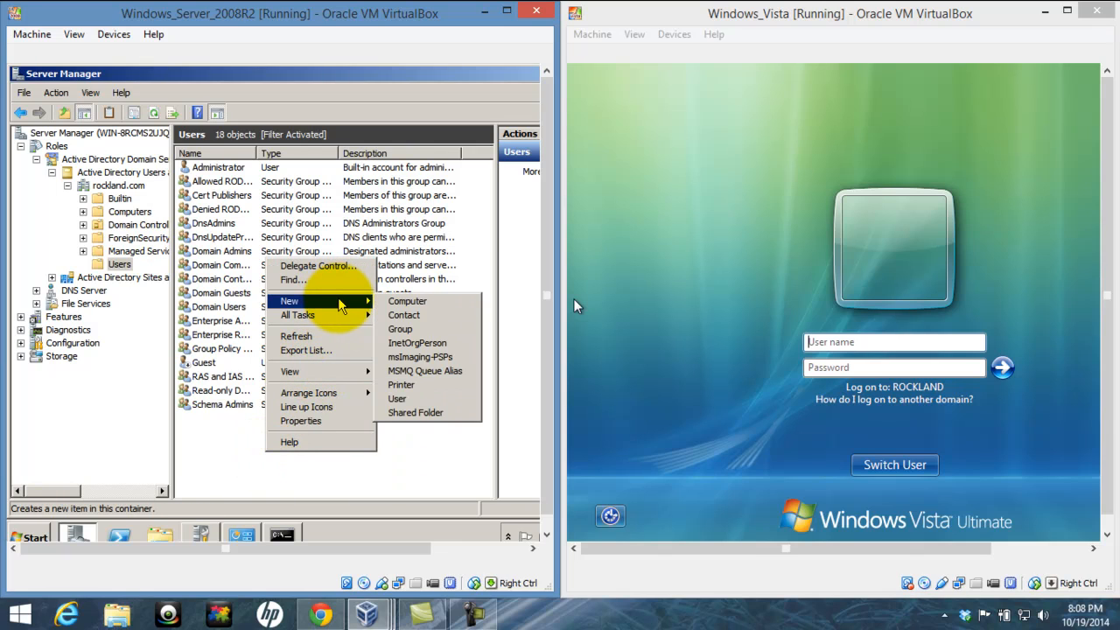
# - Create a new user with first name Win_vista and logon name Win_vista, then continue
pyautogui.click(396, 398)
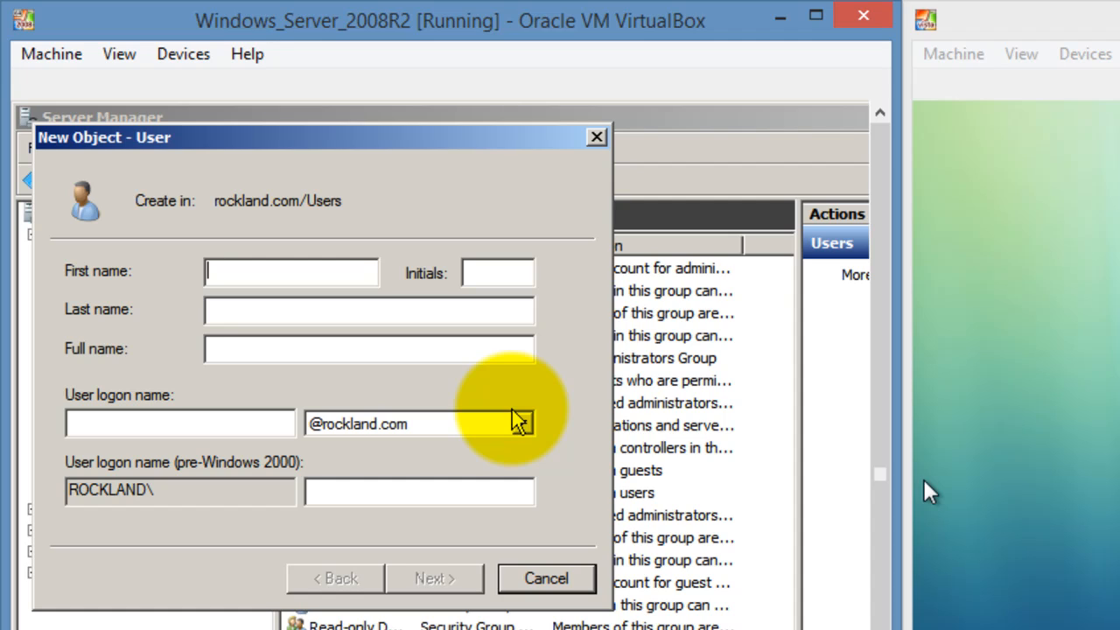
pyautogui.write('Vista')
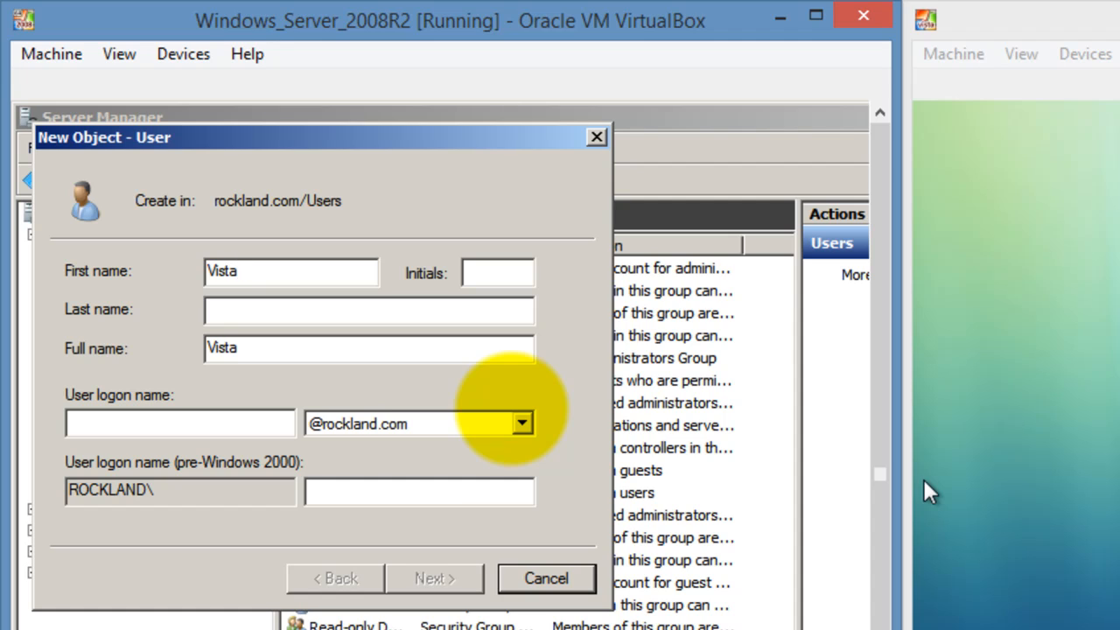
pyautogui.press('BackSpace')
pyautogui.press('BackSpace')
pyautogui.press('BackSpace')
pyautogui.press('BackSpace')
pyautogui.press('BackSpace')
pyautogui.write('Win_vista')
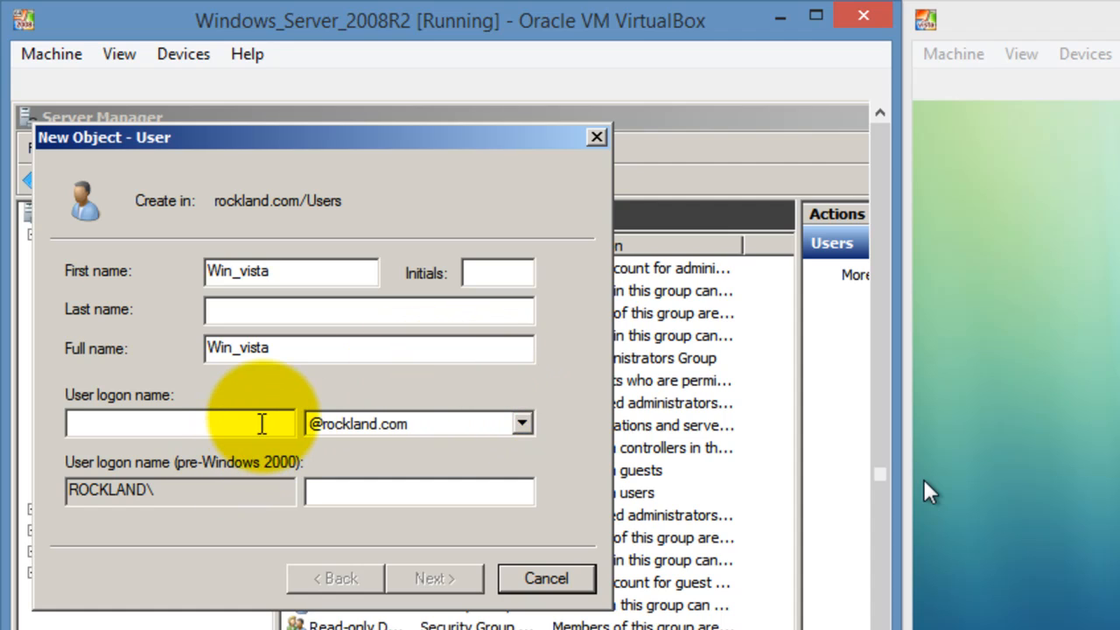
pyautogui.click(269, 413)
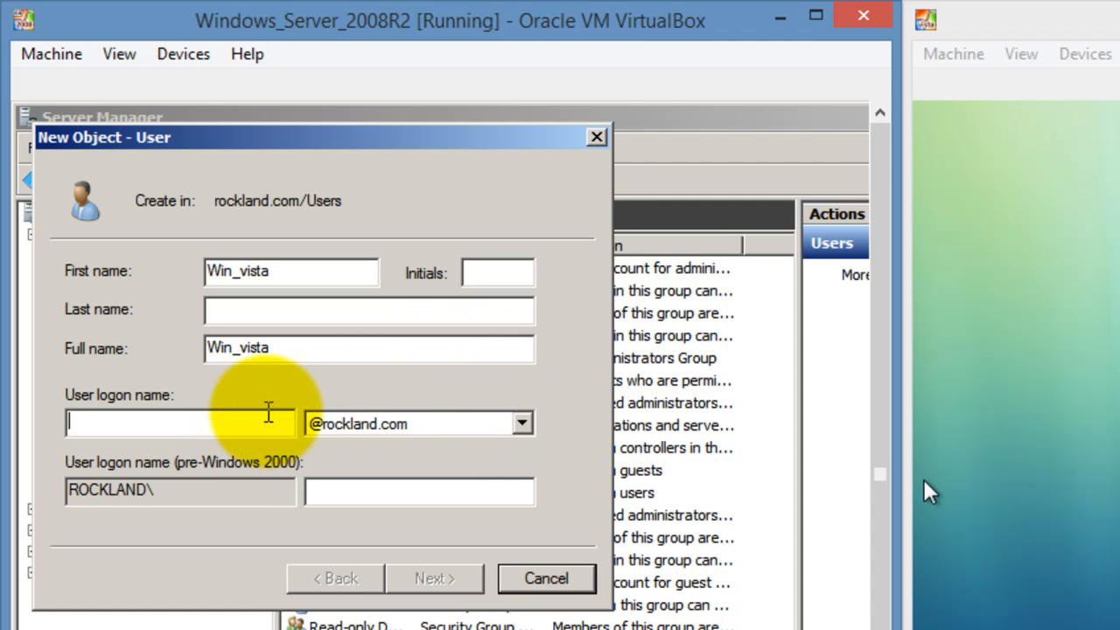
pyautogui.write('Win')
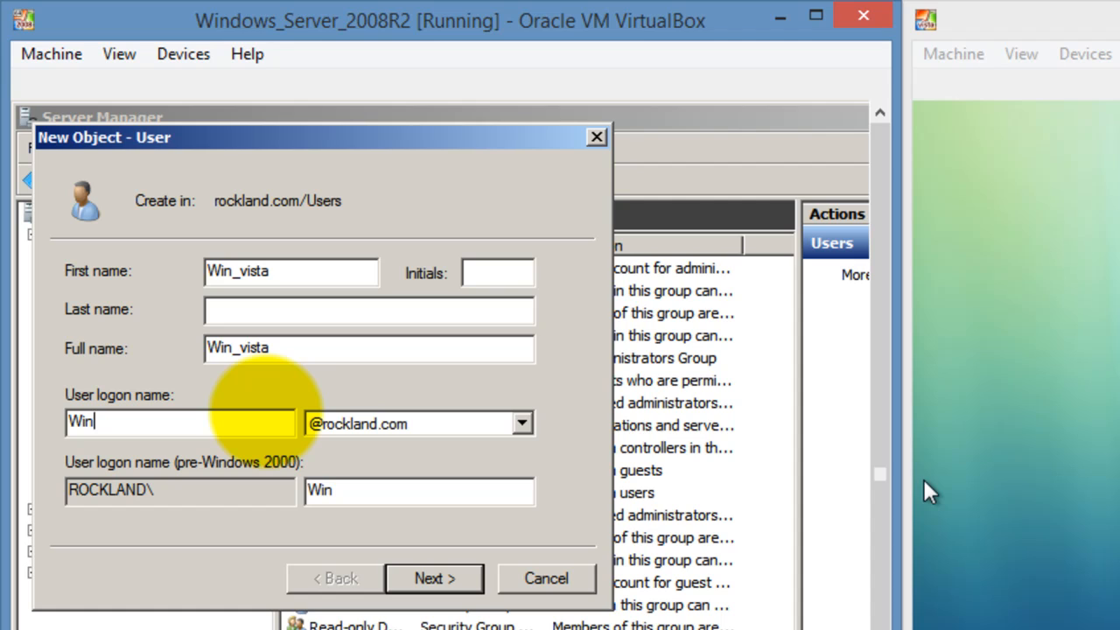
pyautogui.write('vista')
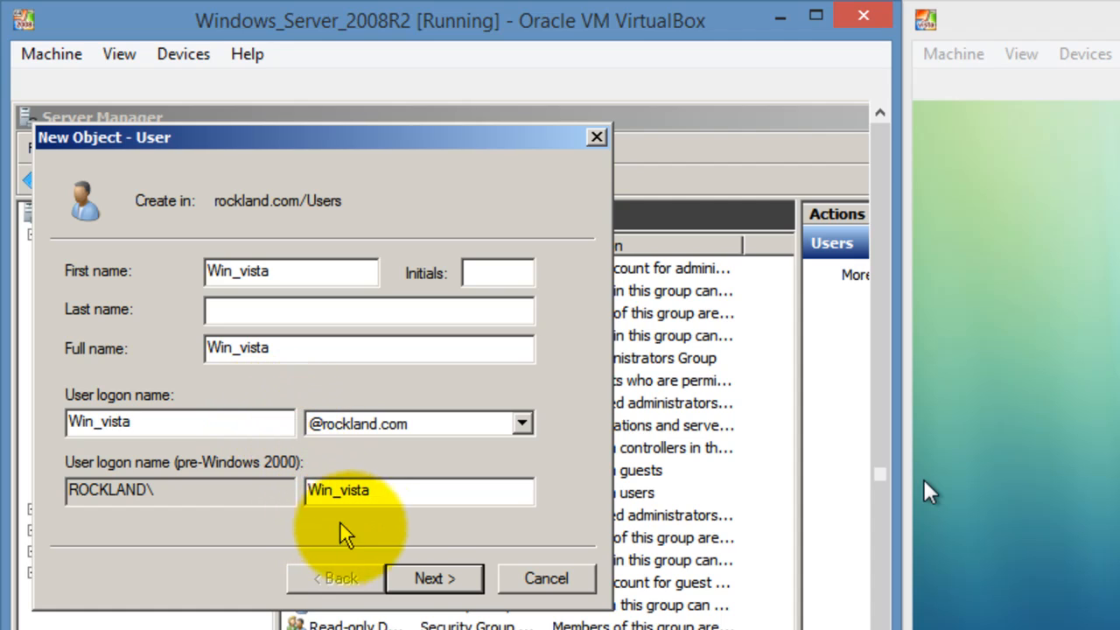
pyautogui.click(420, 578)
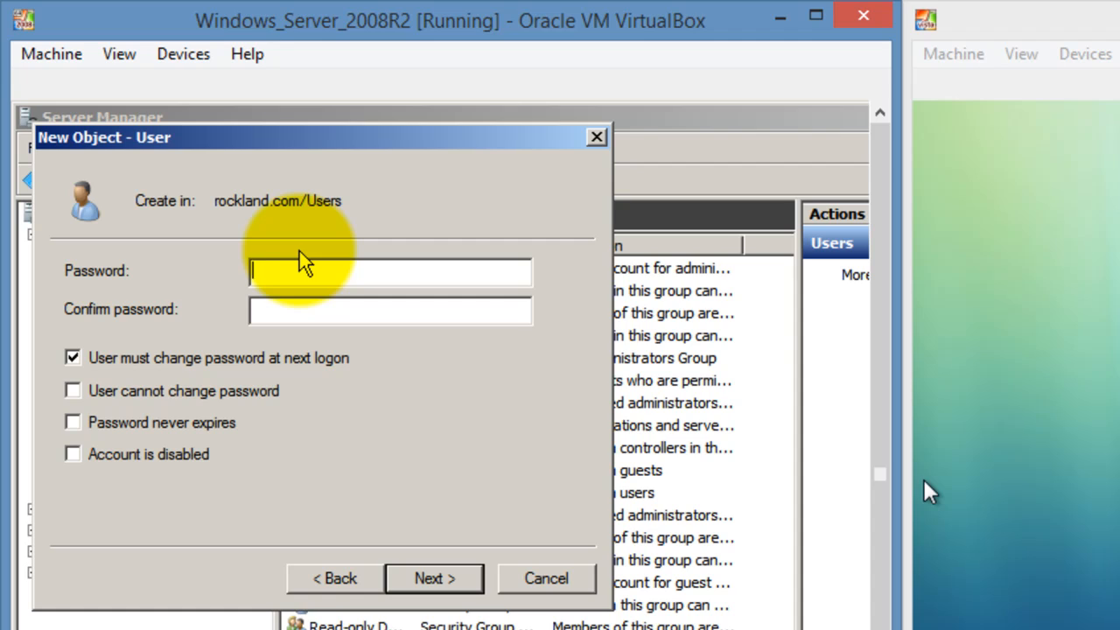
# - Give Win_vista a confirmed password set to never expire, and finish creating the user
pyautogui.write('**********')
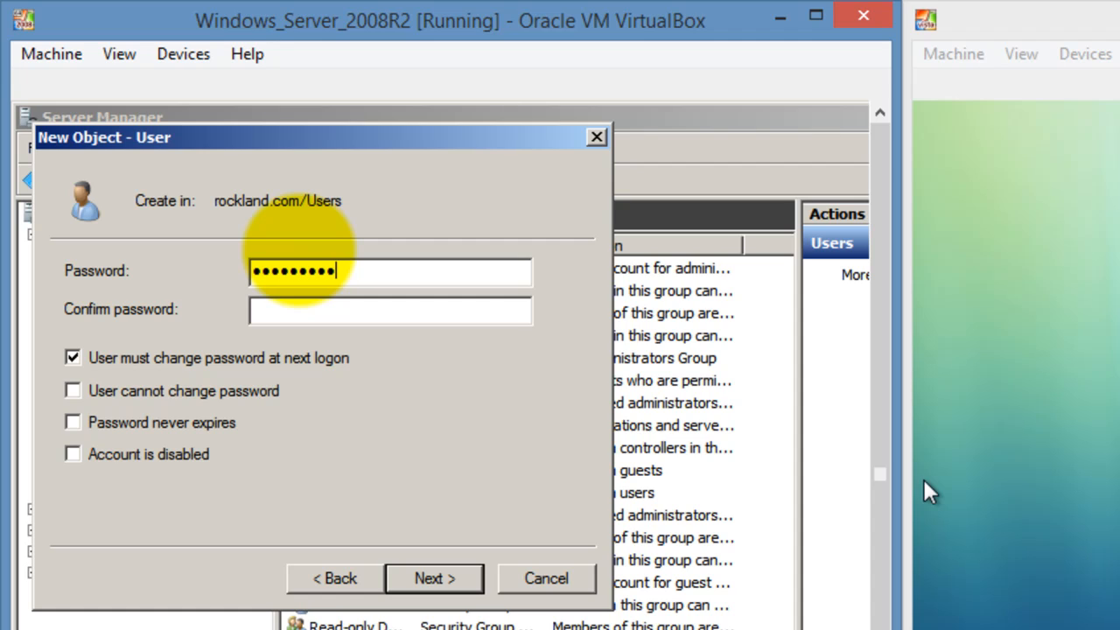
pyautogui.press('BackSpace')
pyautogui.press('BackSpace')
pyautogui.press('BackSpace')
pyautogui.press('BackSpace')
pyautogui.press('BackSpace')
pyautogui.press('BackSpace')
pyautogui.press('BackSpace')
pyautogui.press('BackSpace')
pyautogui.press('BackSpace')
pyautogui.press('BackSpace')
pyautogui.write('**********************')
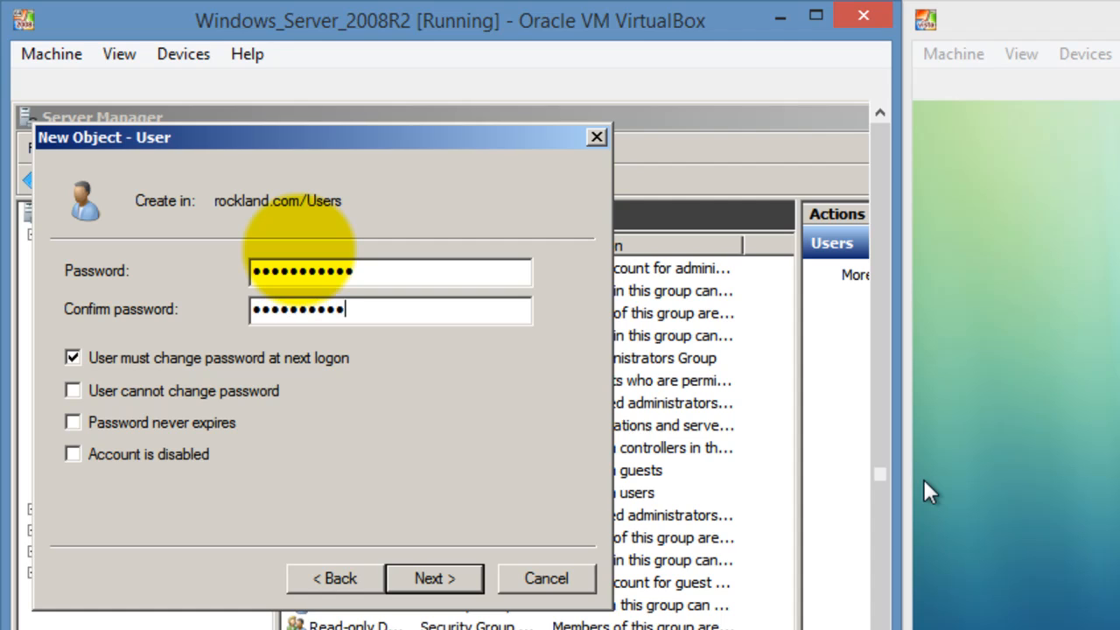
pyautogui.write('*')
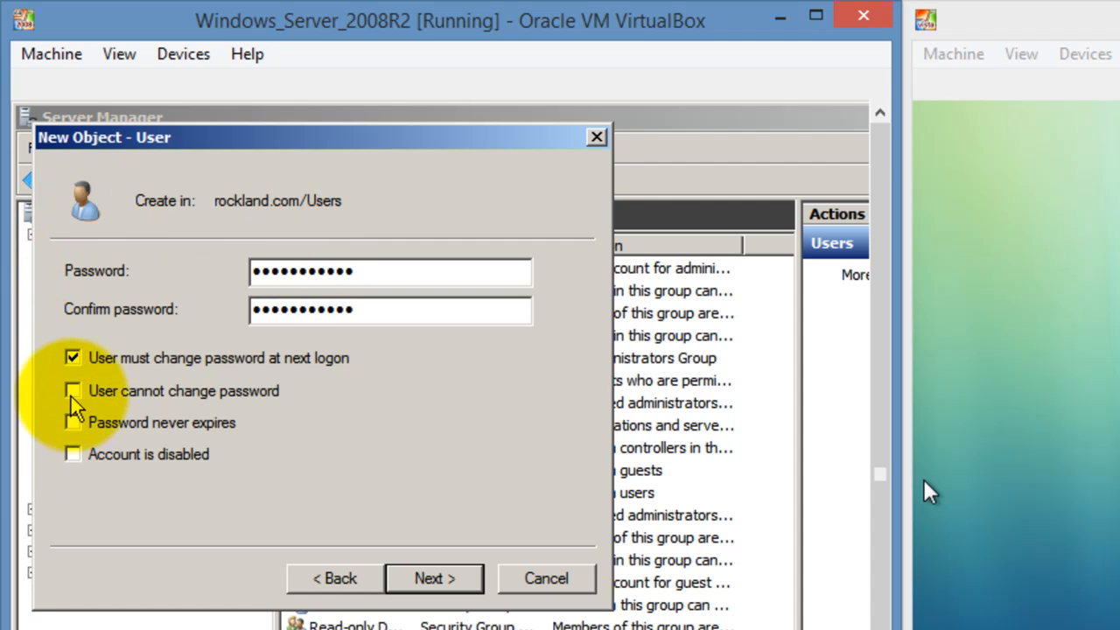
pyautogui.click(75, 423)
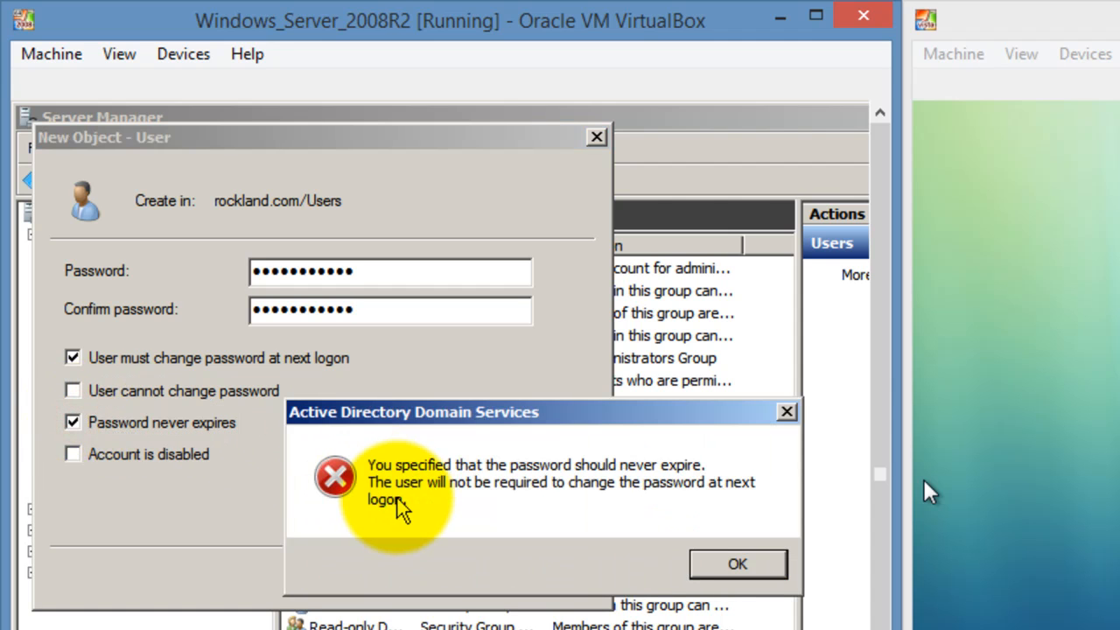
pyautogui.click(705, 563)
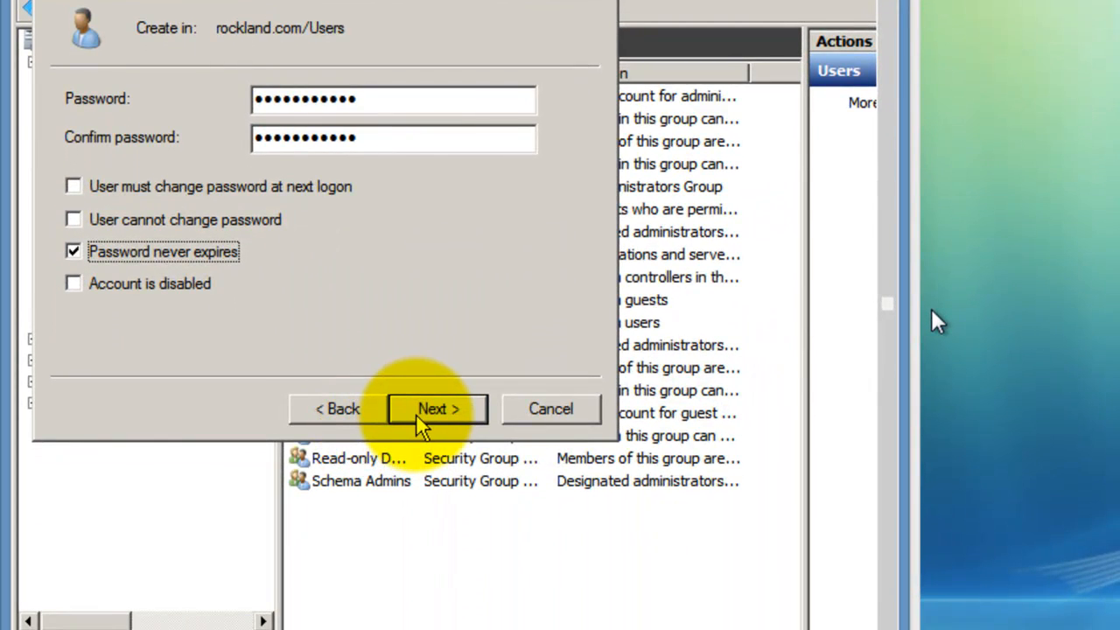
pyautogui.click(419, 411)
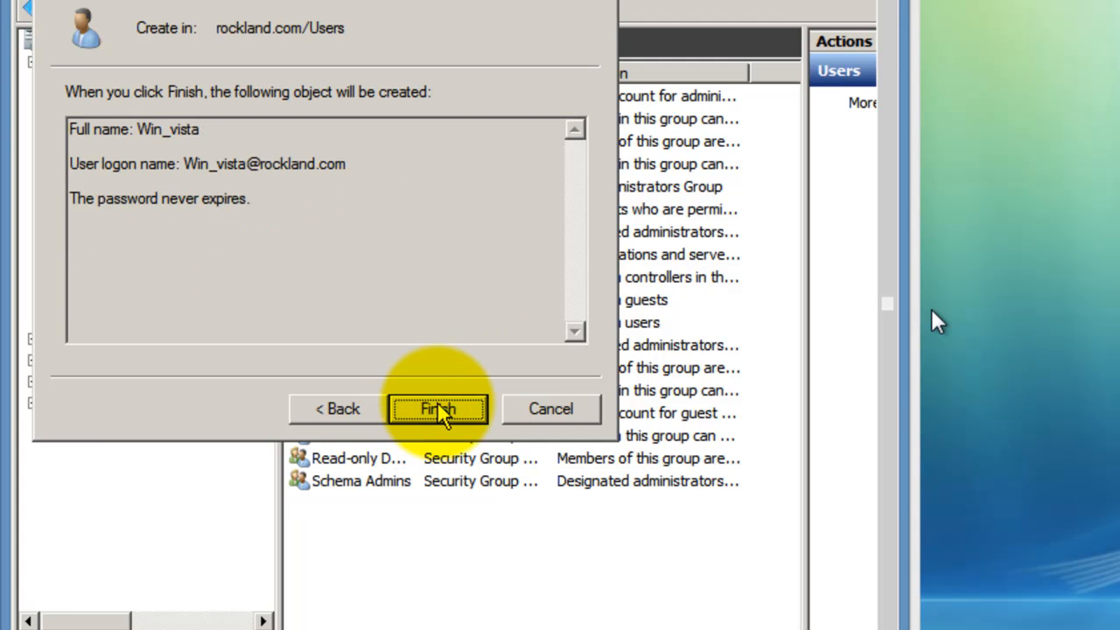
pyautogui.click(420, 413)
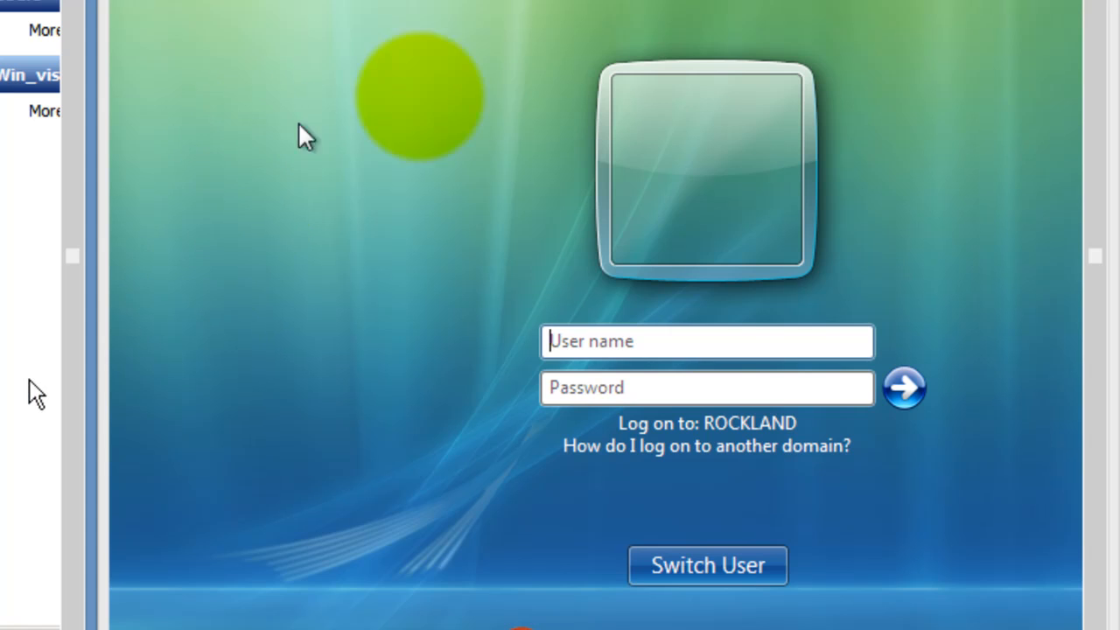
# - Log on to Vista as Win_vista with the account's password
pyautogui.click(738, 340)
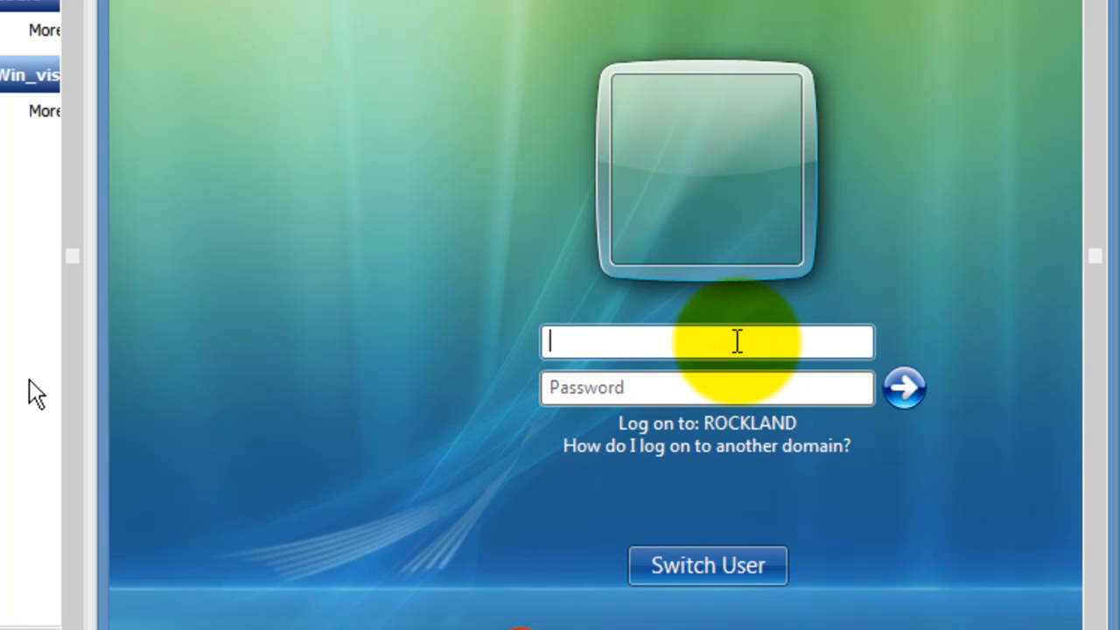
pyautogui.write('Win')
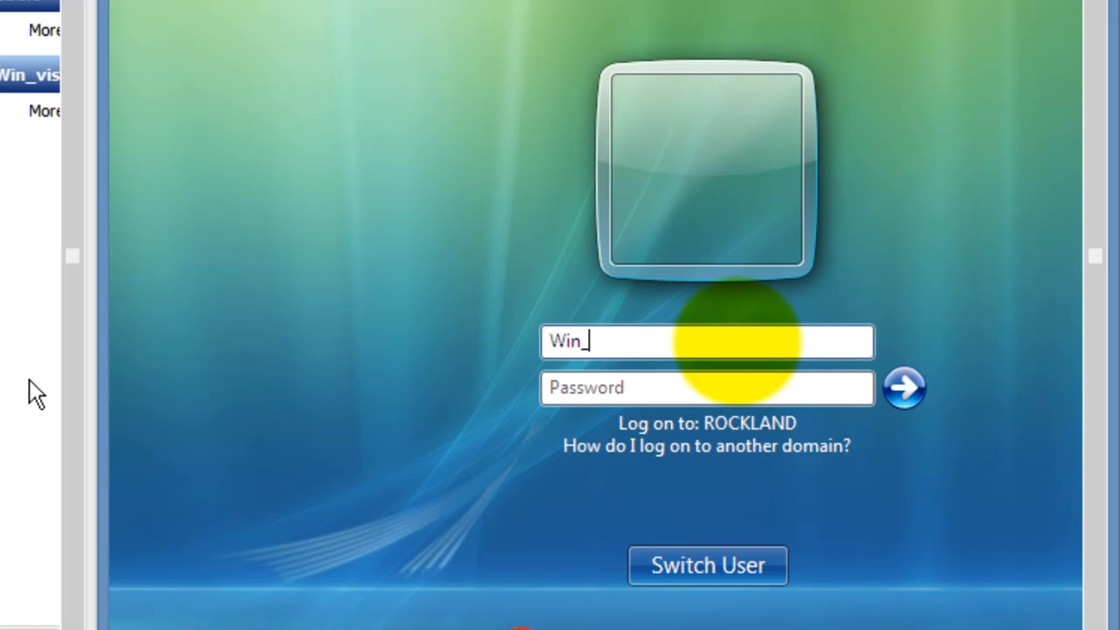
pyautogui.write('_vista')
pyautogui.click(805, 388)
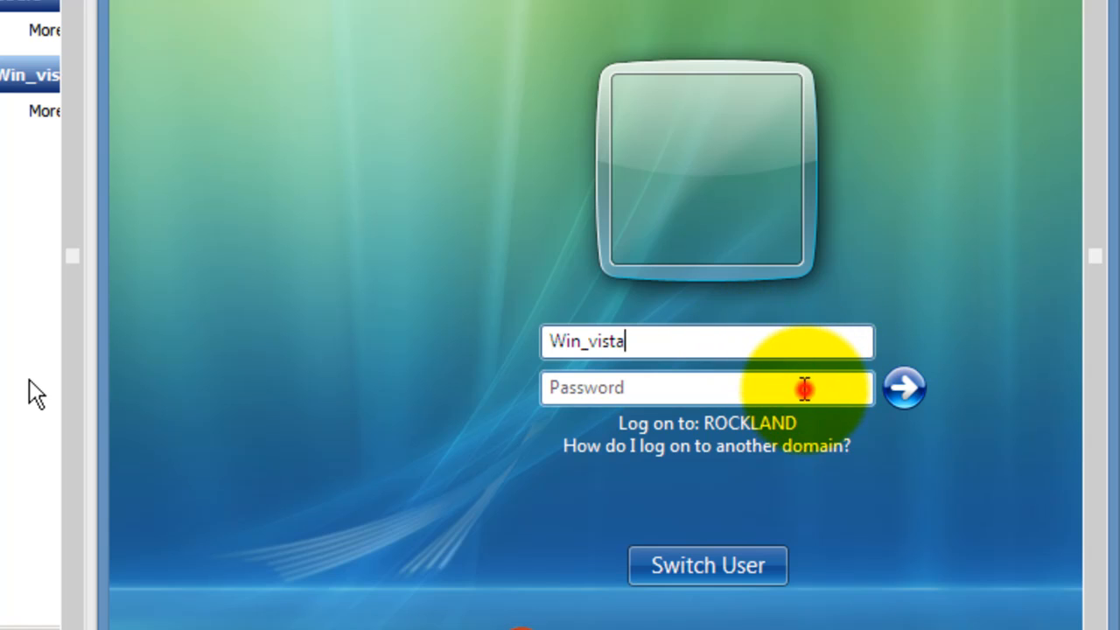
pyautogui.write('*******')
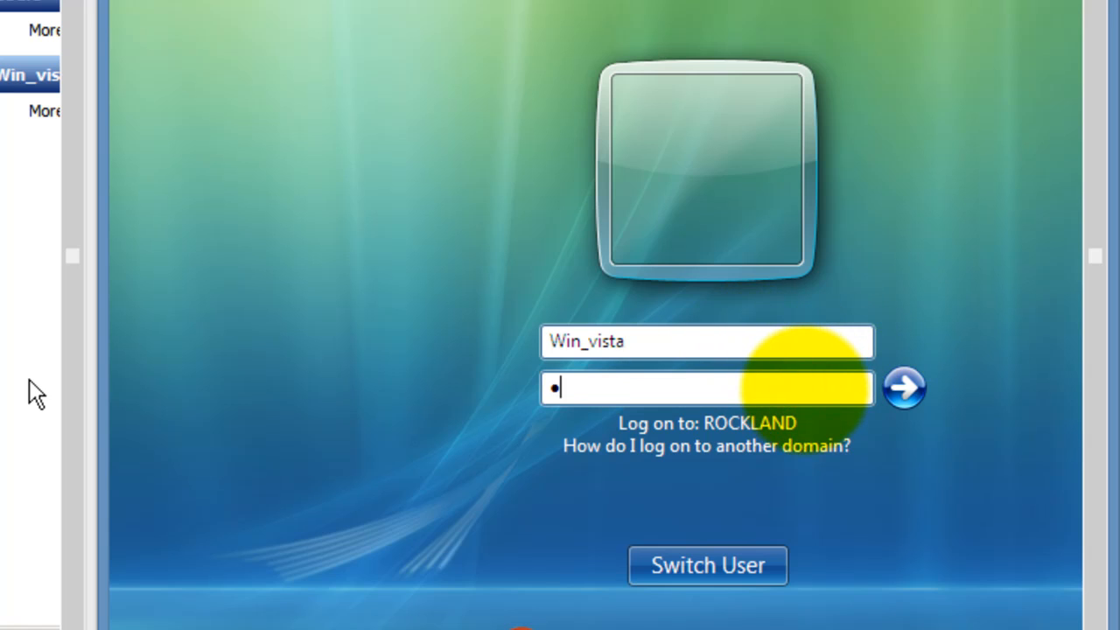
pyautogui.write('****')
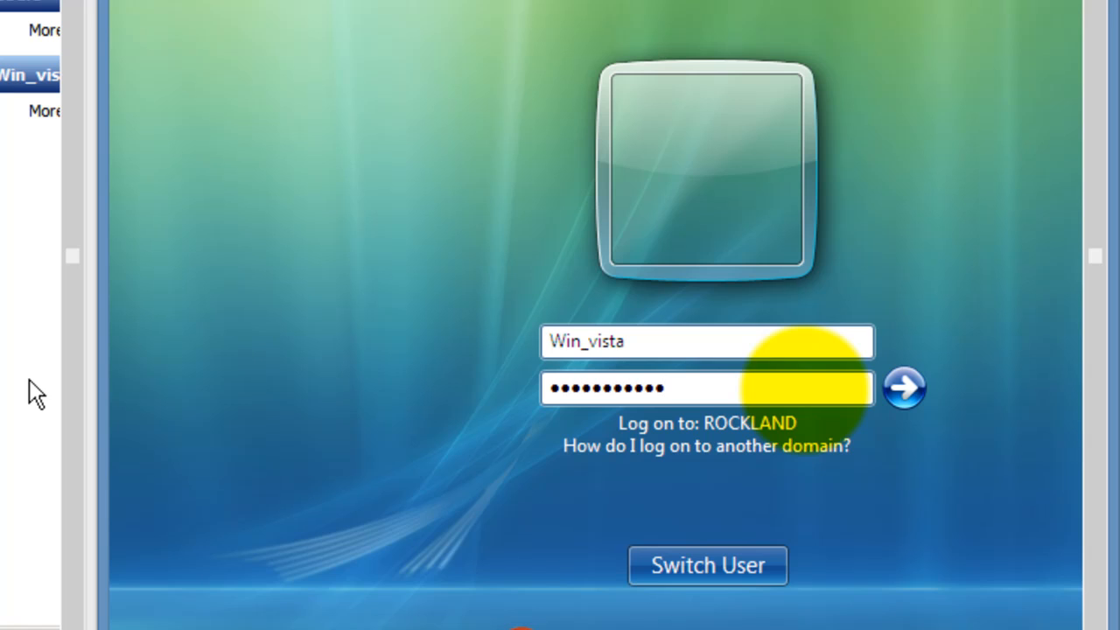
pyautogui.press('Return')
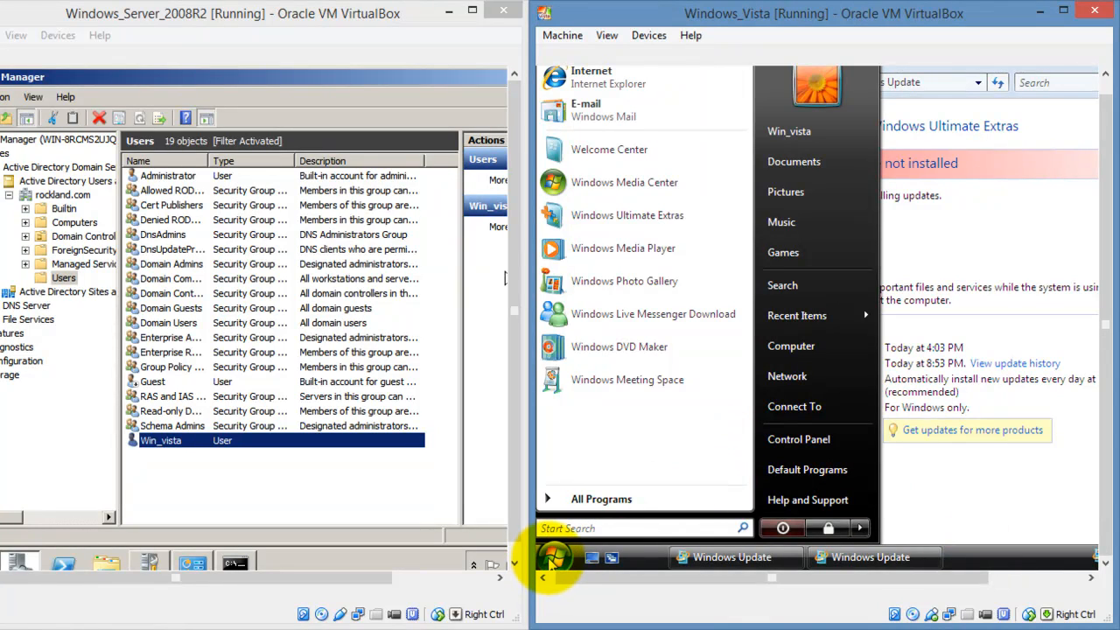
# - Open Computer Properties and view the domain section showing rockland.com
pyautogui.rightClick(822, 334)
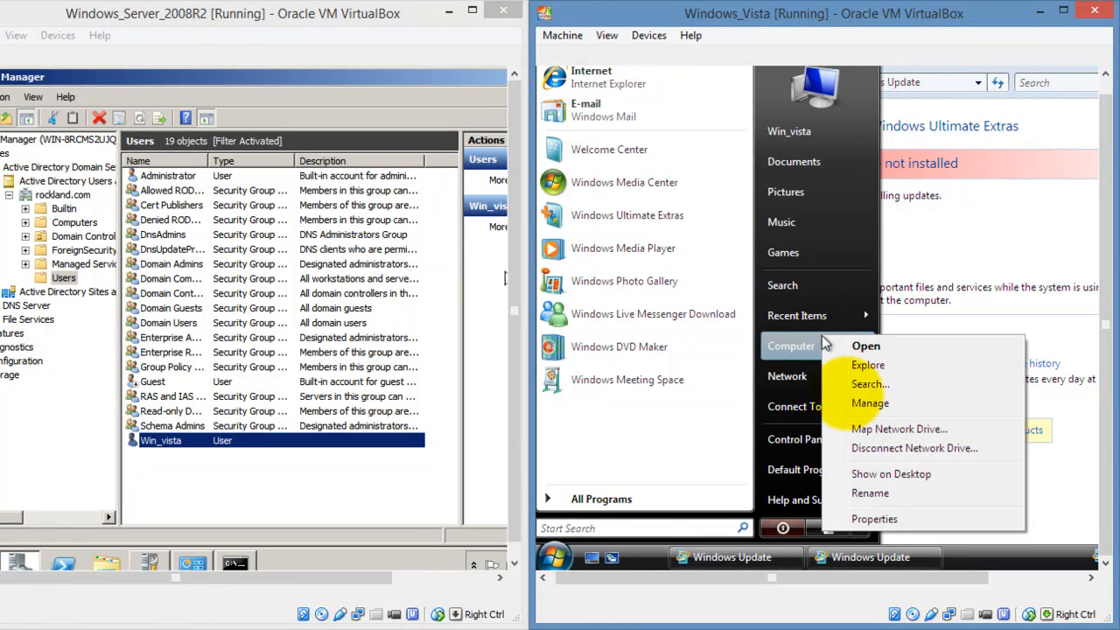
pyautogui.click(866, 518)
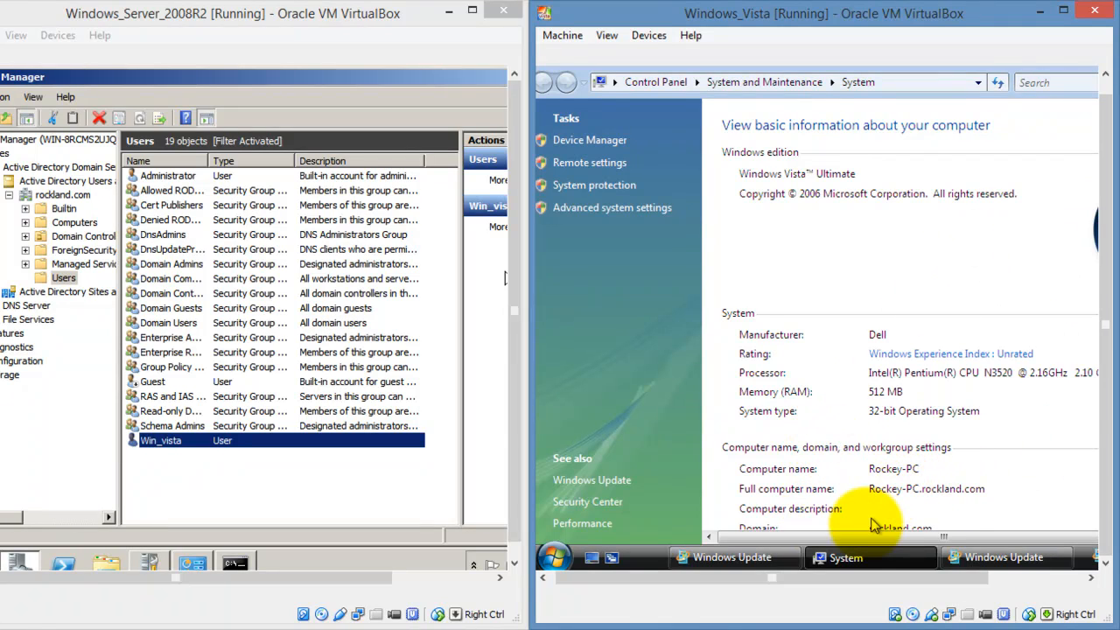
pyautogui.moveTo(858, 537); pyautogui.dragTo(910, 535)
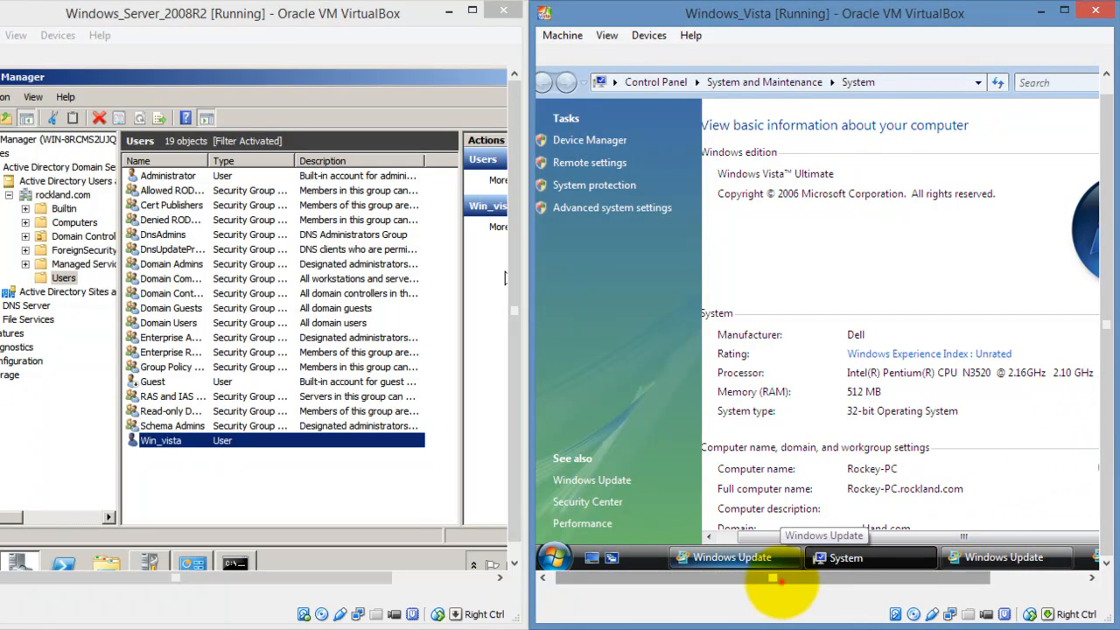
pyautogui.moveTo(773, 578); pyautogui.dragTo(912, 579)
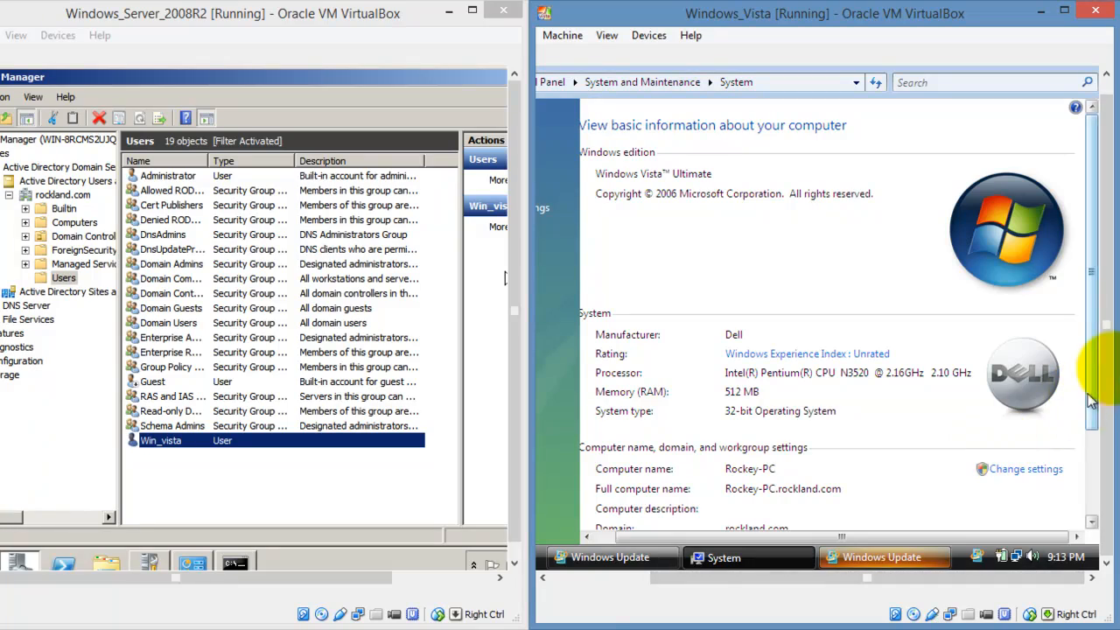
pyautogui.moveTo(1095, 378); pyautogui.dragTo(1100, 509)
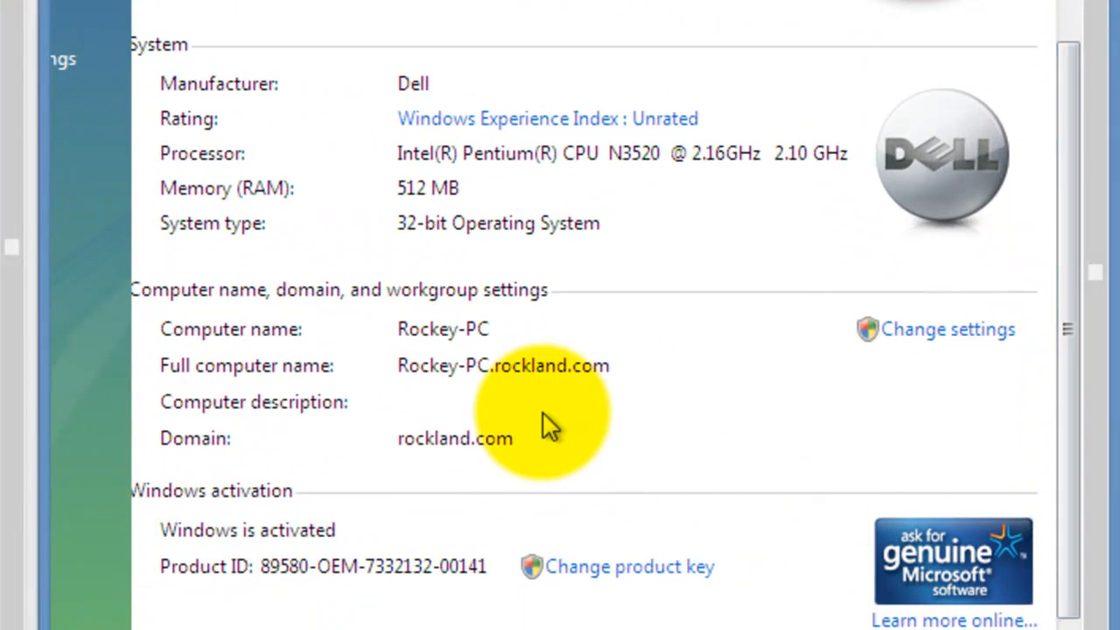